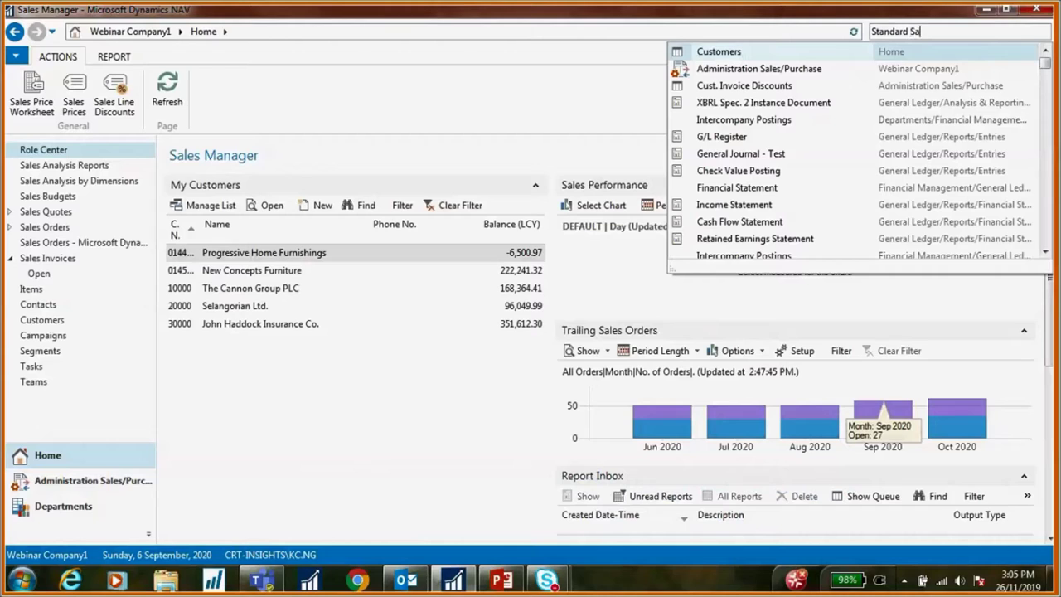
Find the Standard Sales Codes list under Sales & Marketing application setup and start a new standard sales code card.
type("es Code")
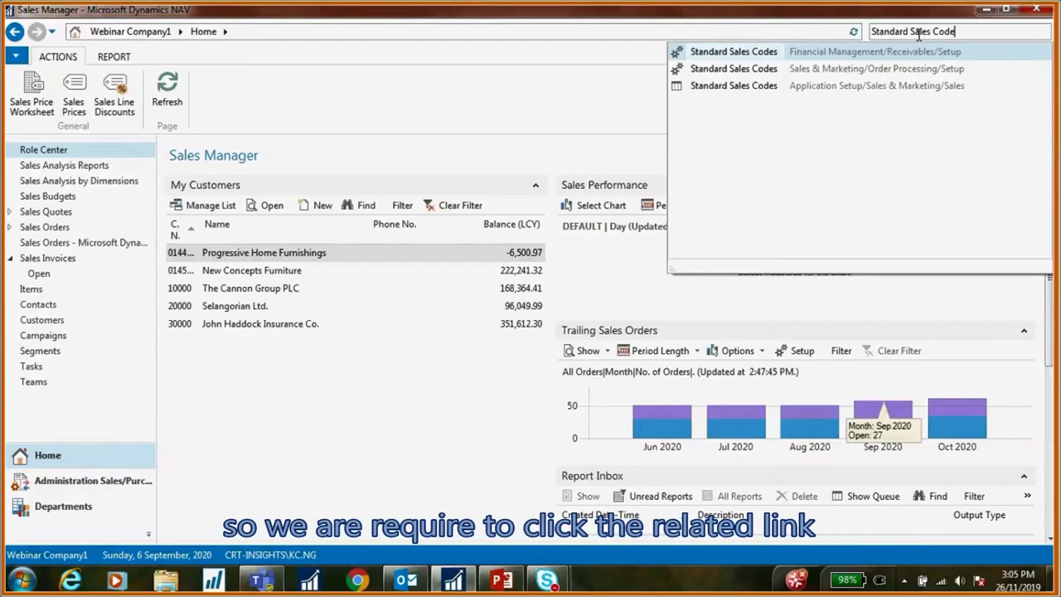
left_click(746, 86)
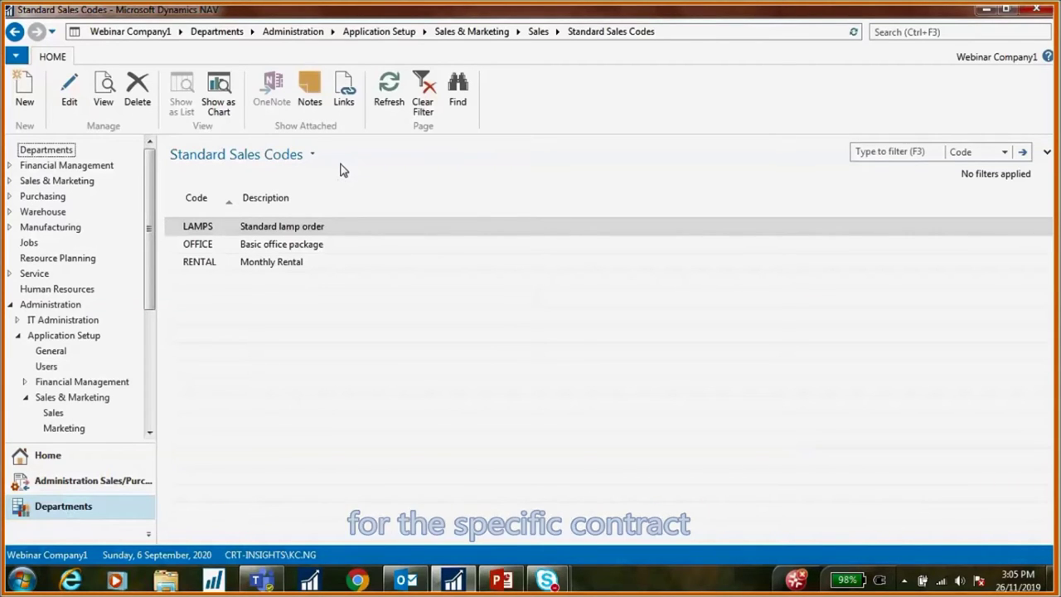
left_click(25, 90)
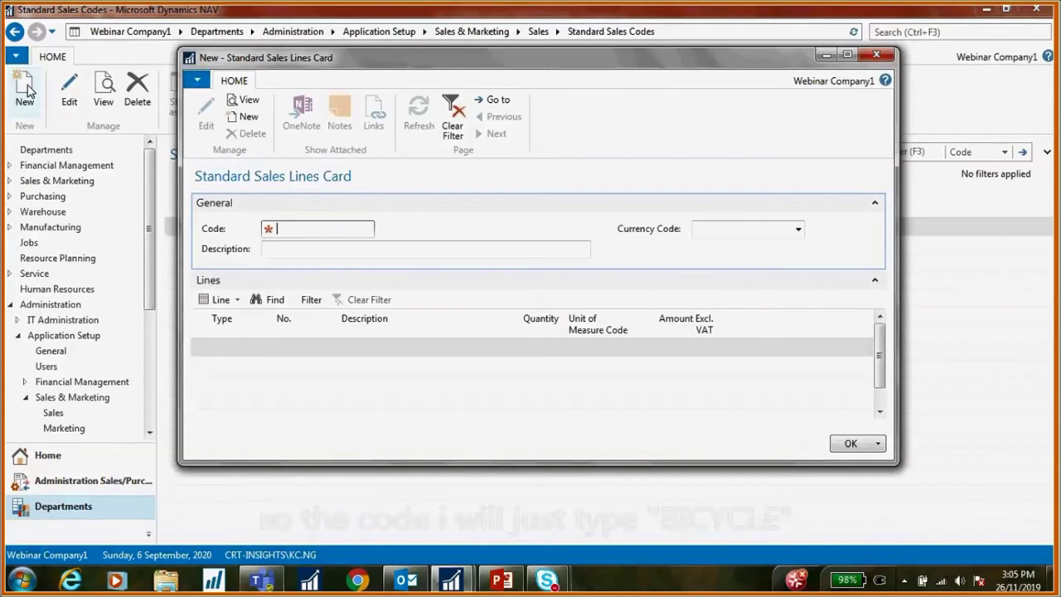
Give the new card the code BICYCLE, the description "Bicycle Contract 2019" and the currency code USD.
type("Bicycl")
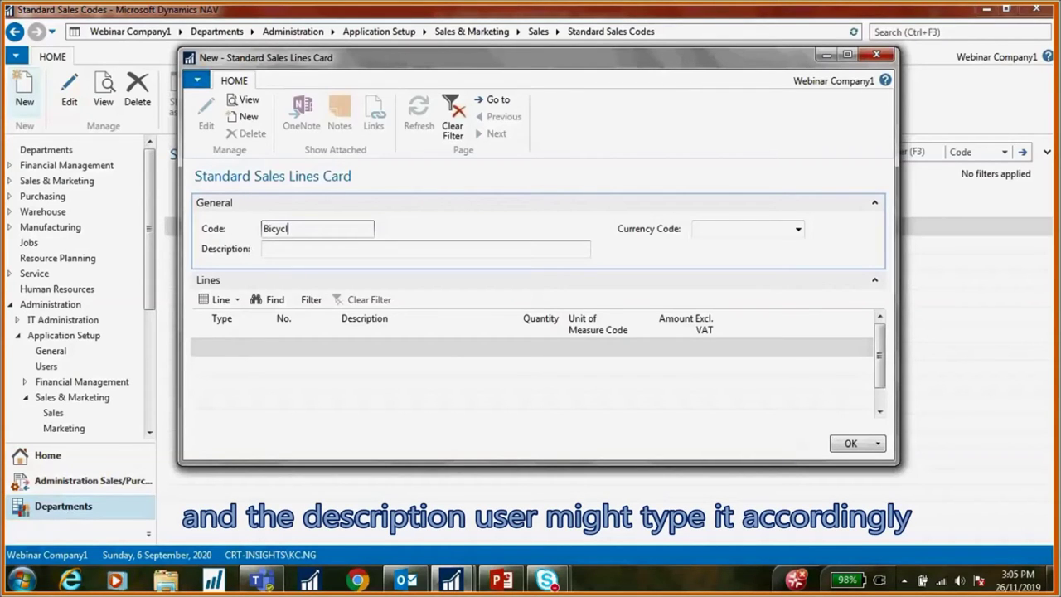
type("e")
key("Tab")
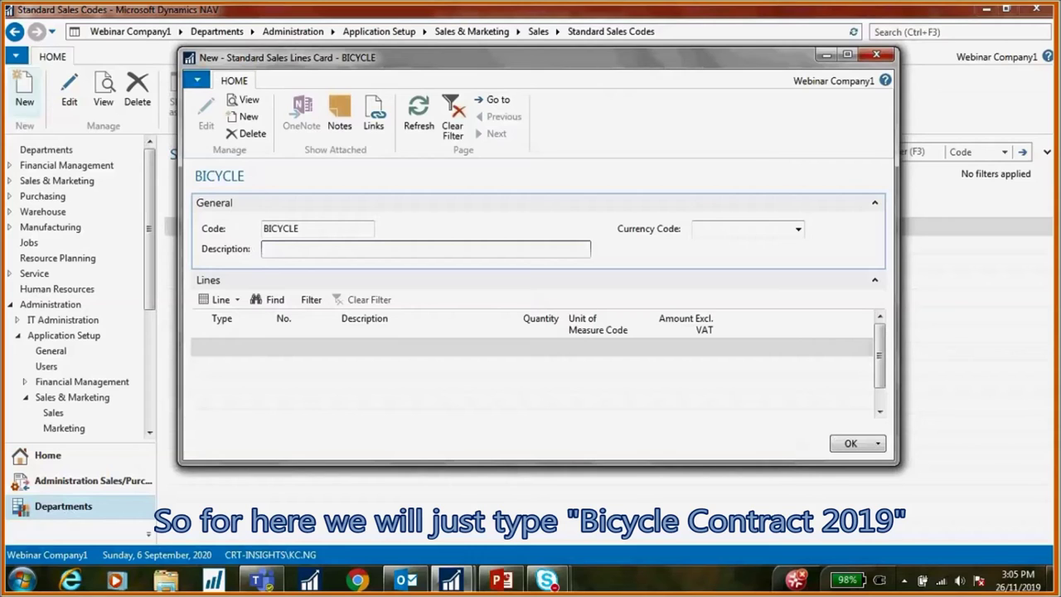
type("Bicycle Contract 2019")
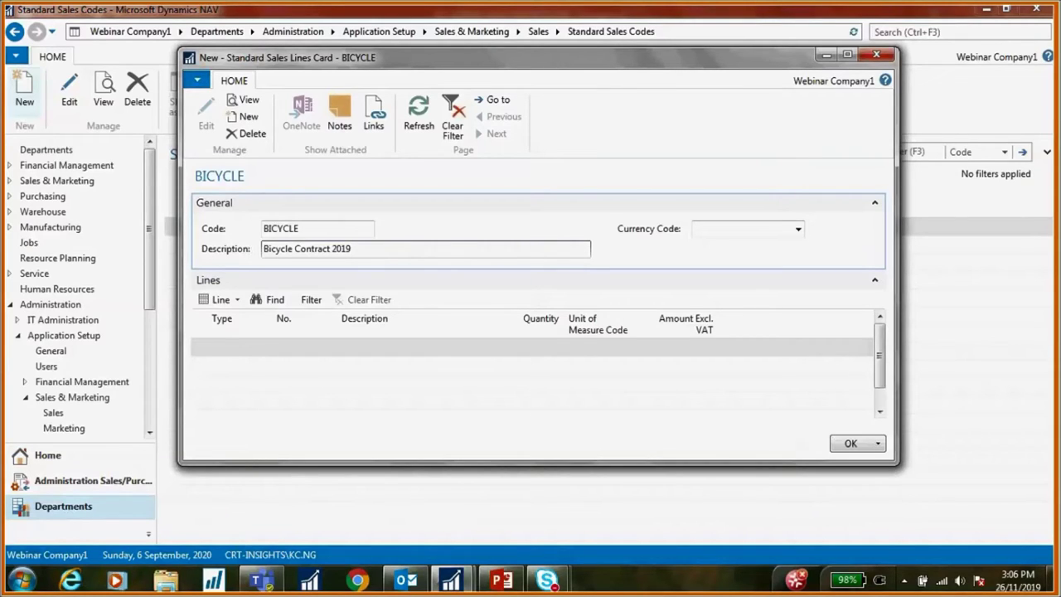
left_click(755, 229)
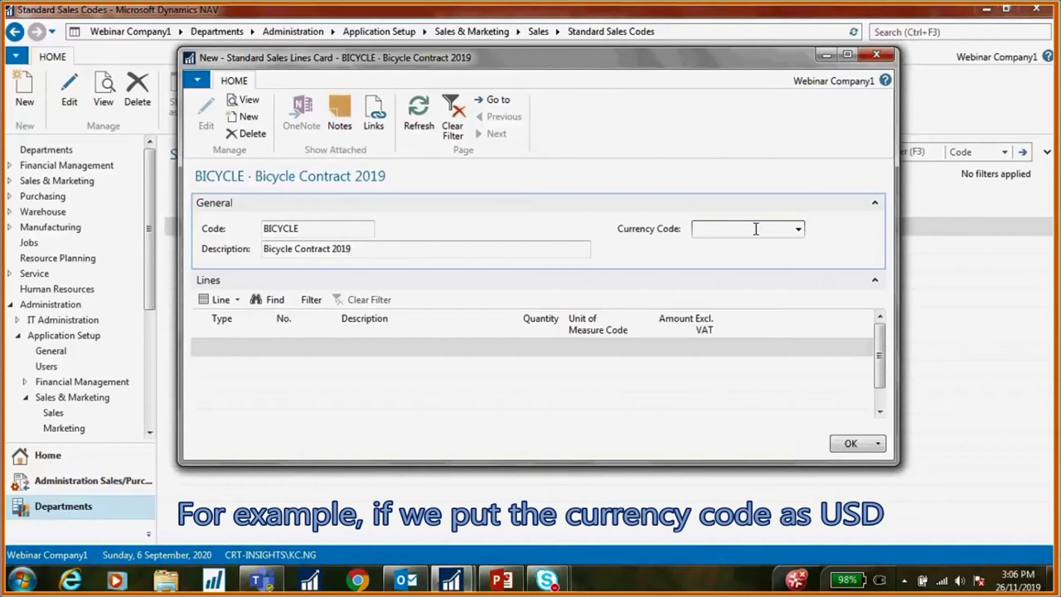
type("USD")
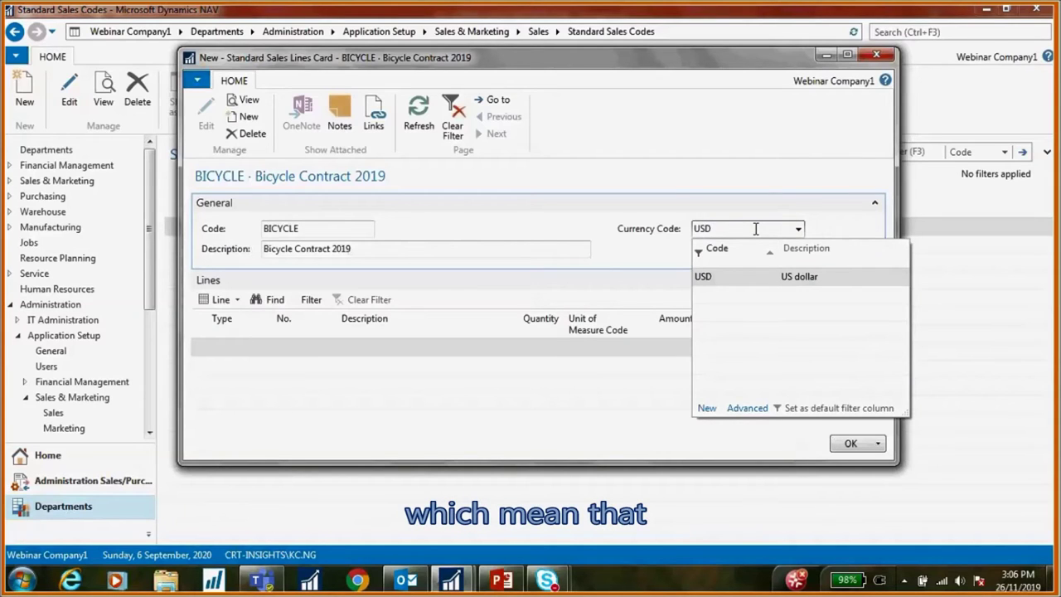
left_click(754, 277)
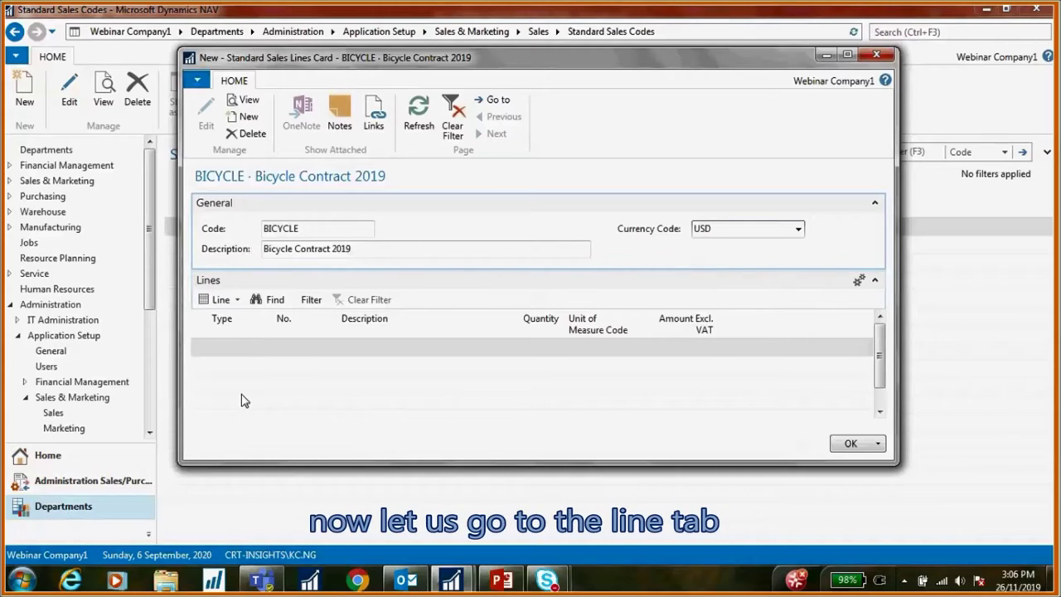
Add a line of type Item for item 1000 Bicycle with a quantity of 10.
left_click(263, 347)
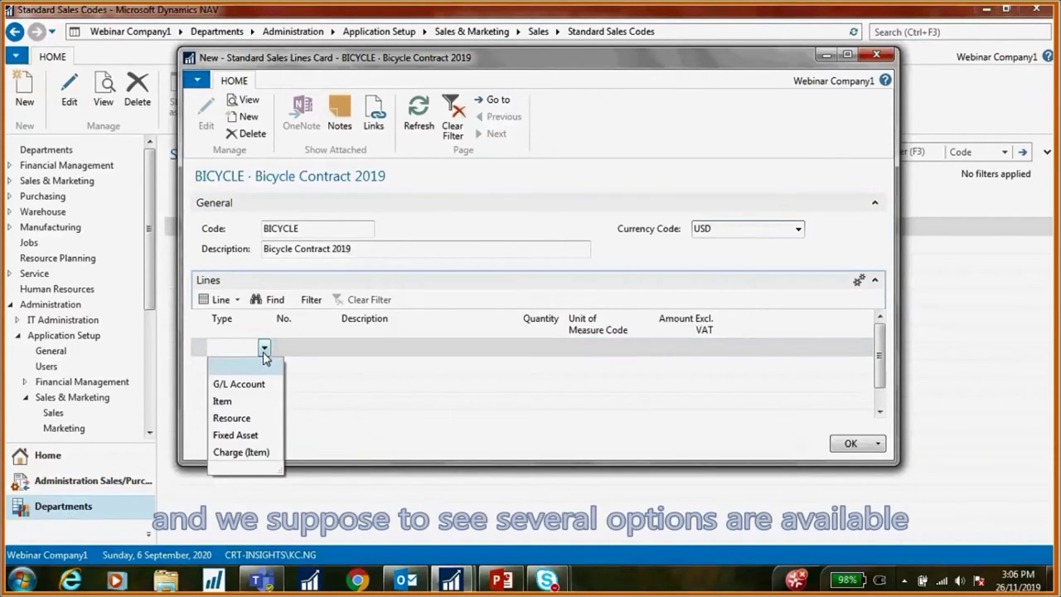
left_click(245, 404)
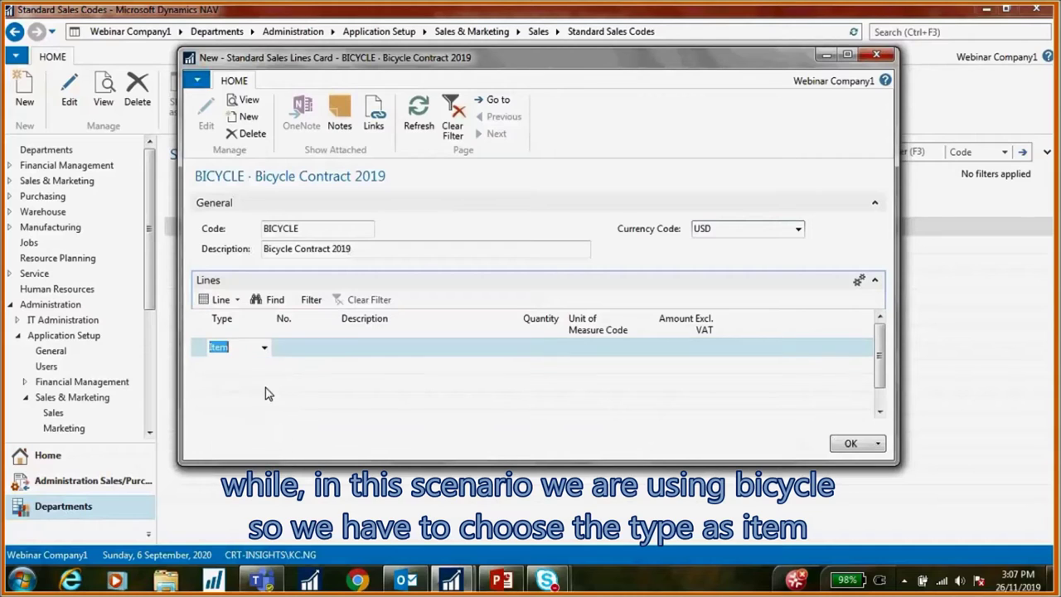
left_click(330, 349)
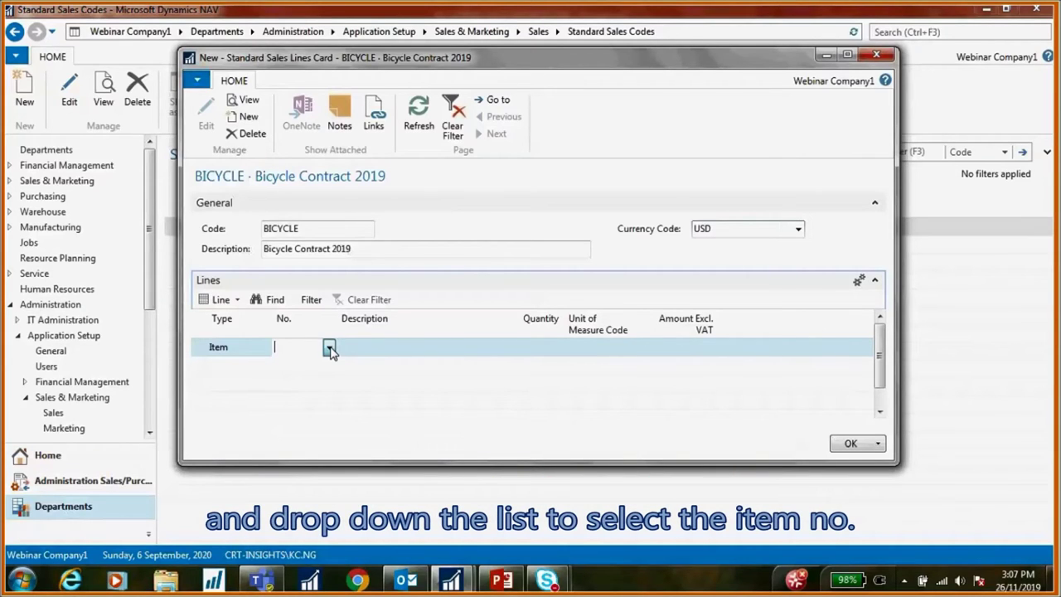
left_click(329, 347)
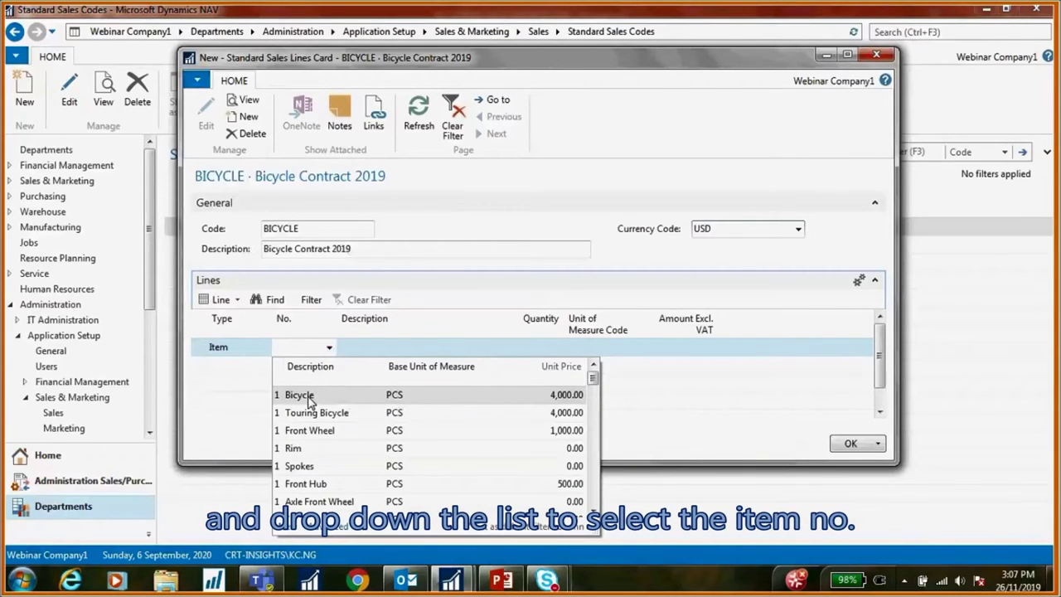
left_click(308, 397)
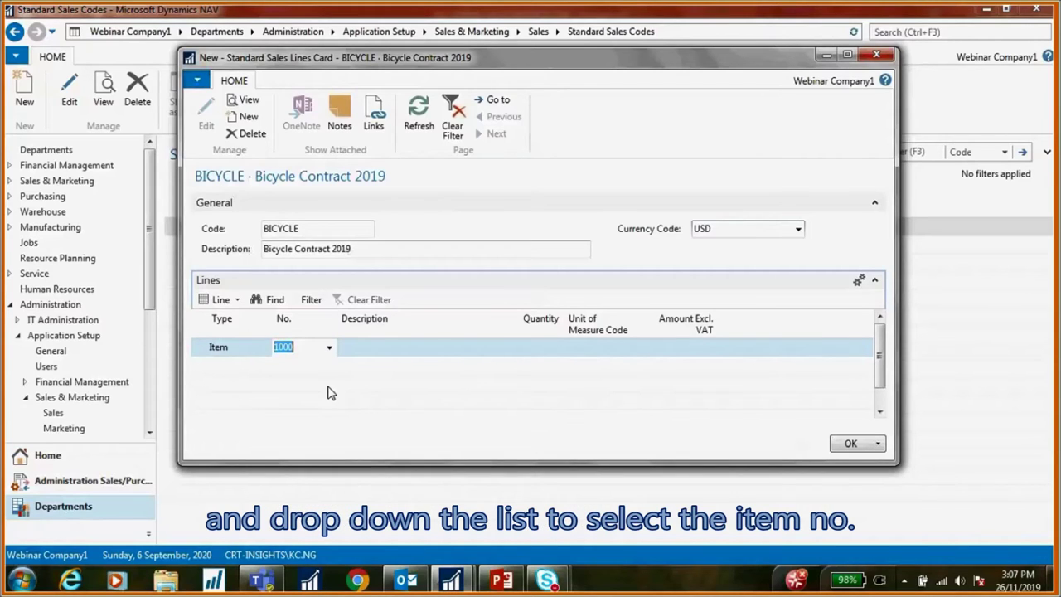
key("Tab")
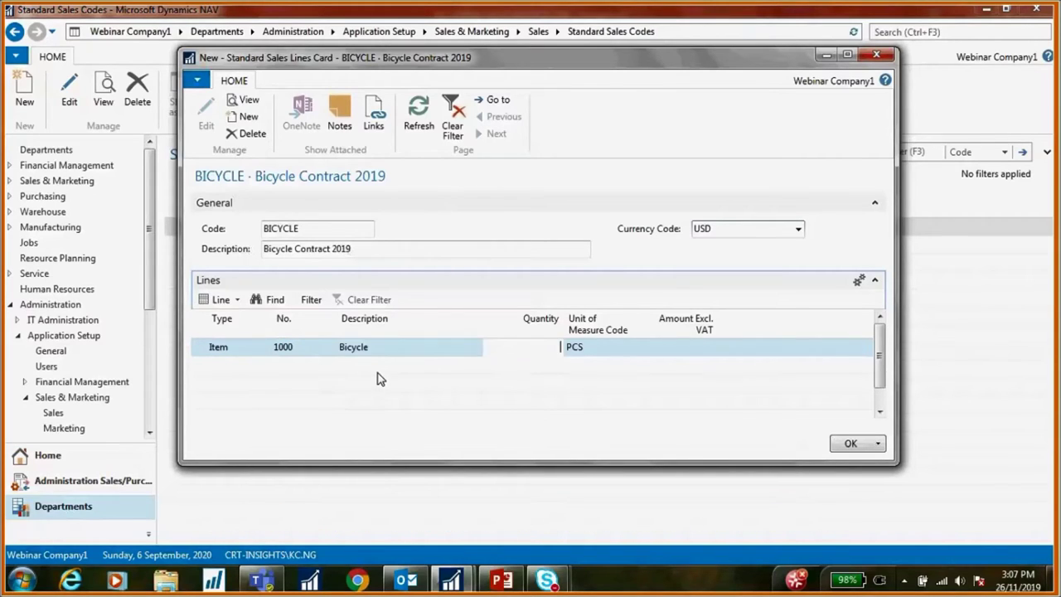
left_click(532, 349)
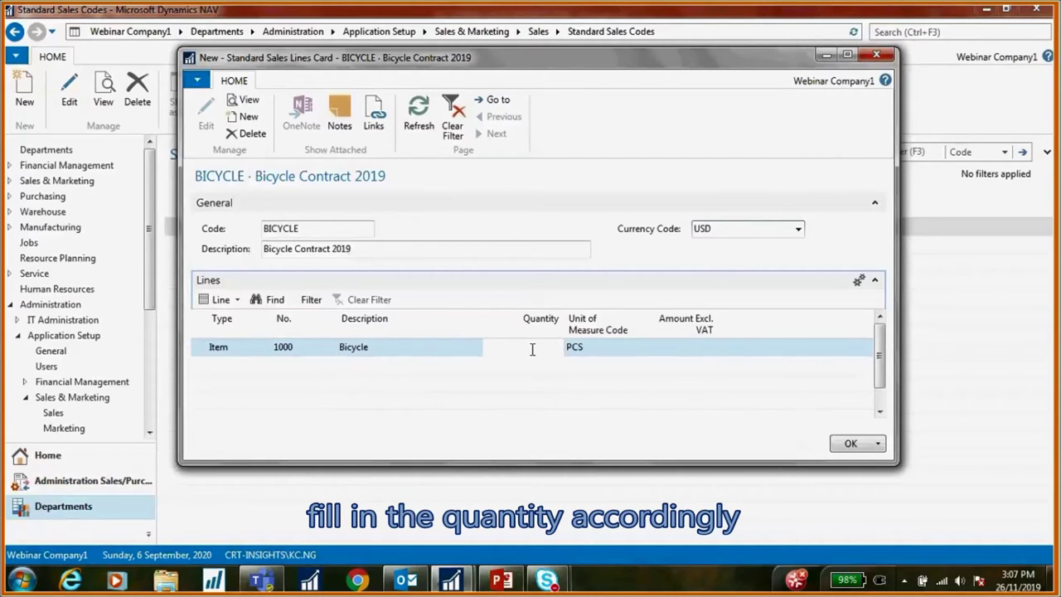
type("10")
key("Tab")
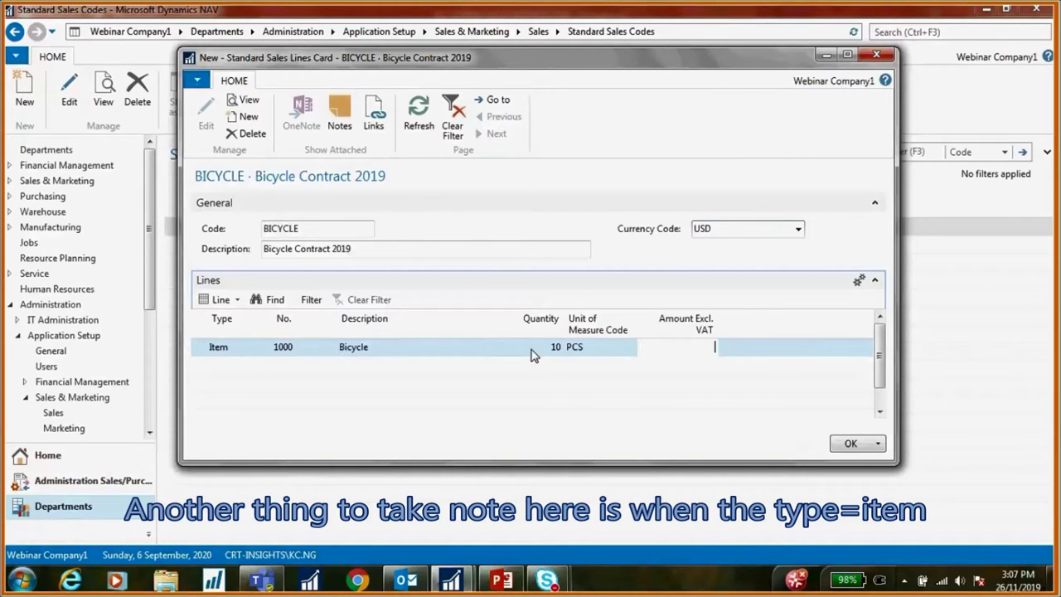
Try to enter an amount excluding VAT of 100 on the Bicycle item line, and clear the entry again.
left_click(228, 381)
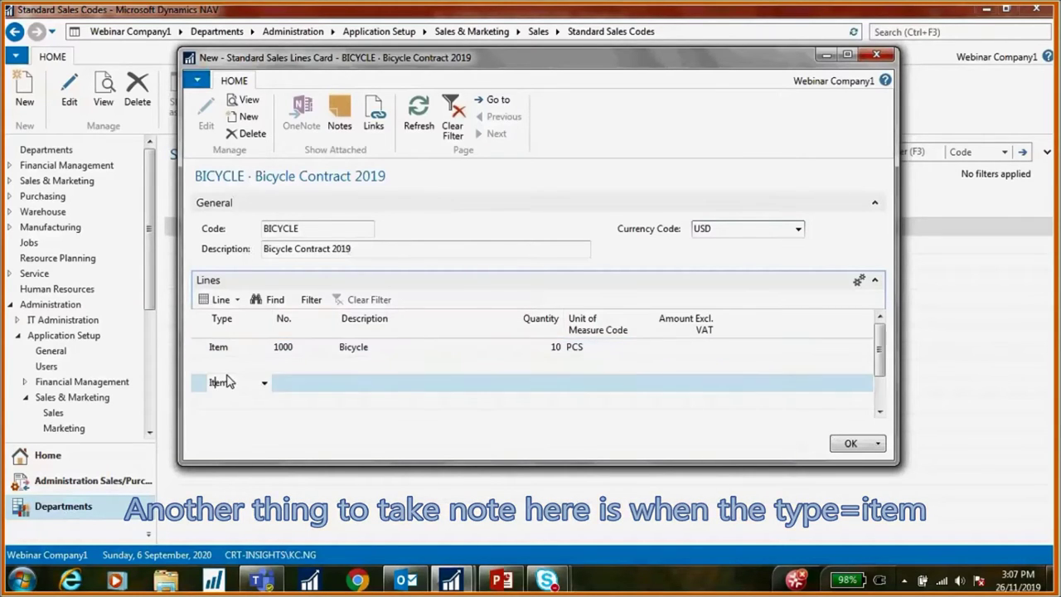
left_click(227, 346)
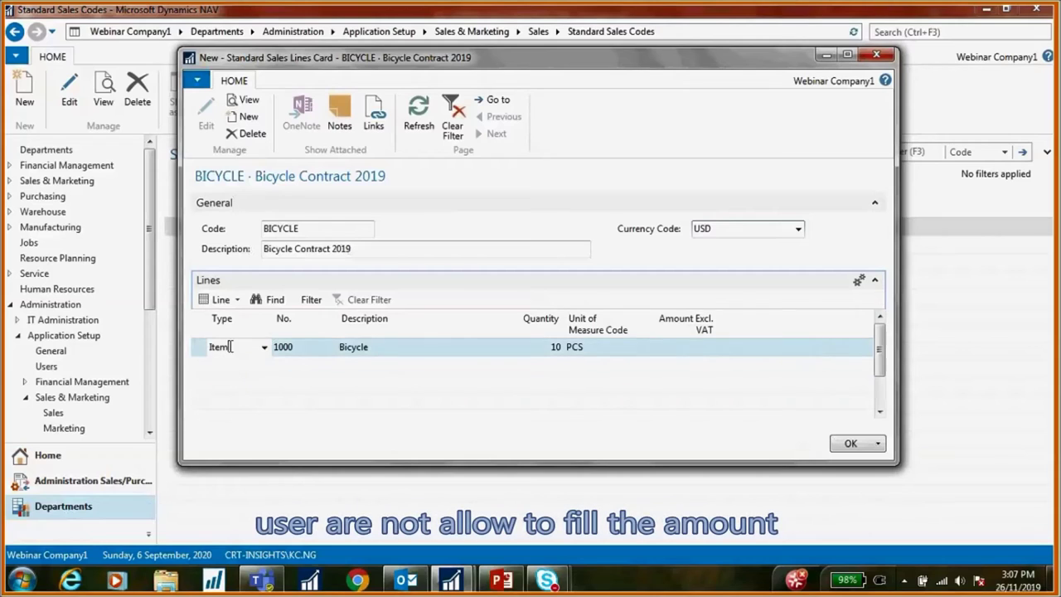
left_click(700, 344)
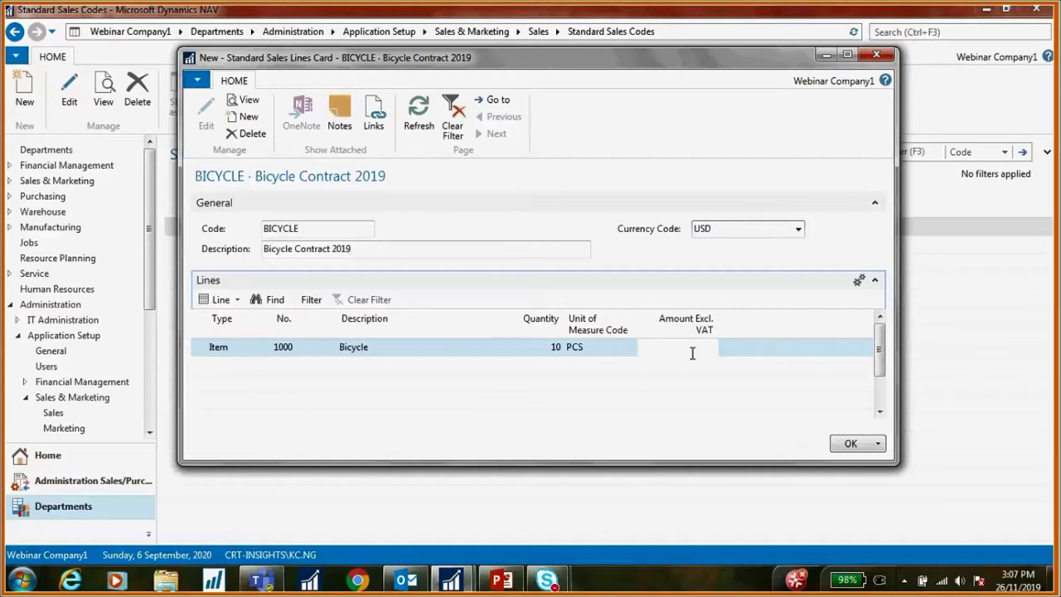
type("100")
key("Return")
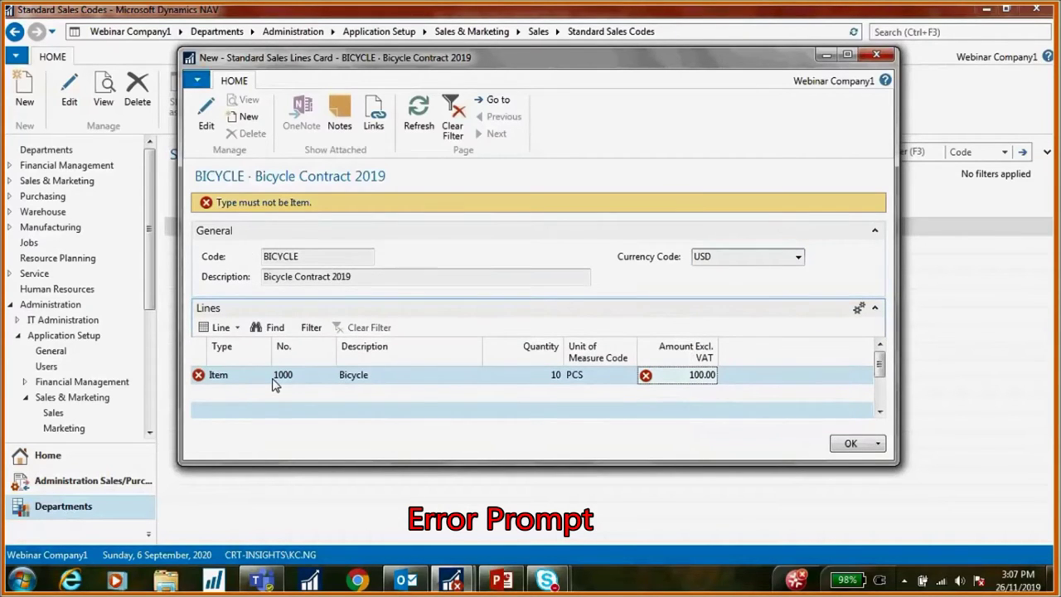
left_click(701, 374)
key("Delete")
left_click(418, 131)
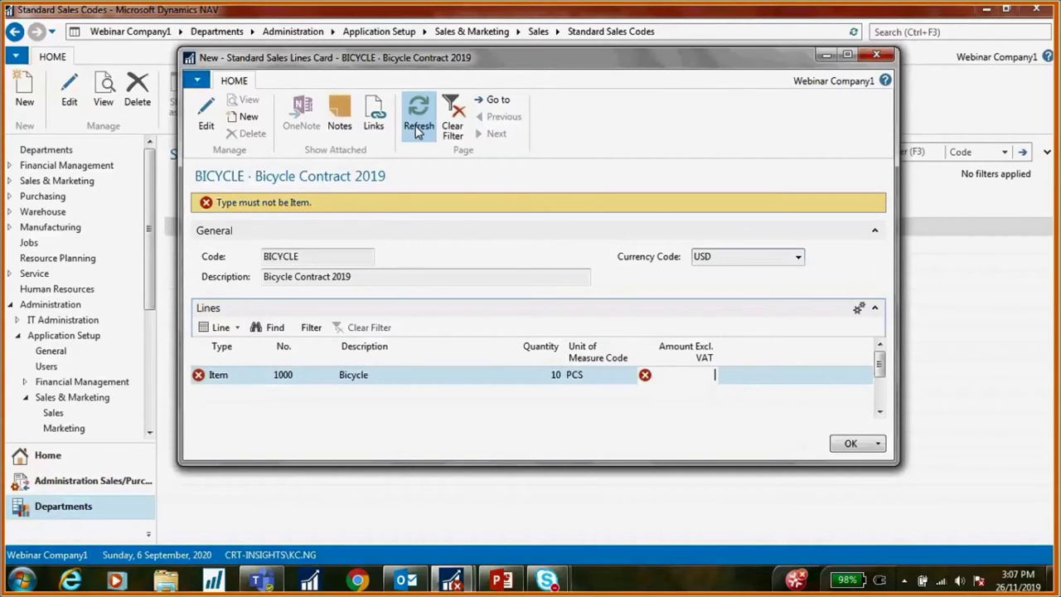
left_click(594, 282)
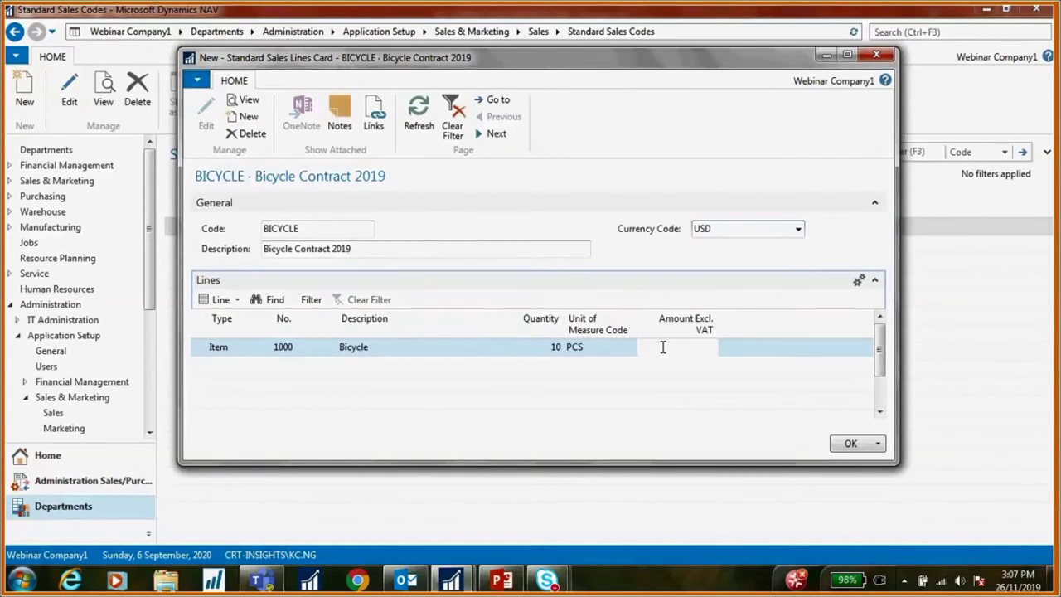
Add a text-only line described "Sales Contract No. 123" below the Bicycle line and close the card.
left_click(355, 366)
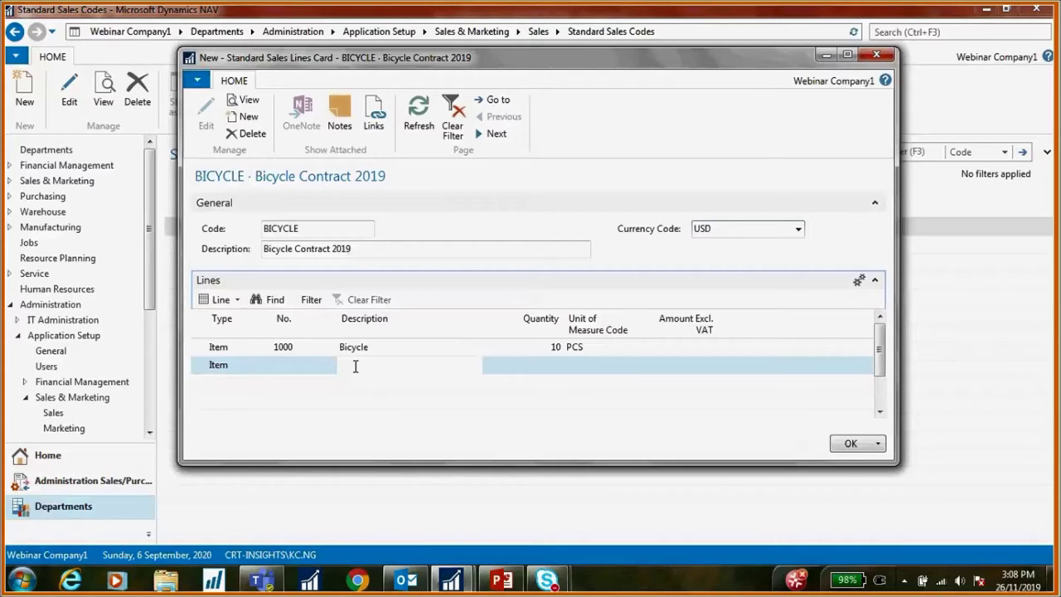
type("Sales Contract No. 123")
key("Tab")
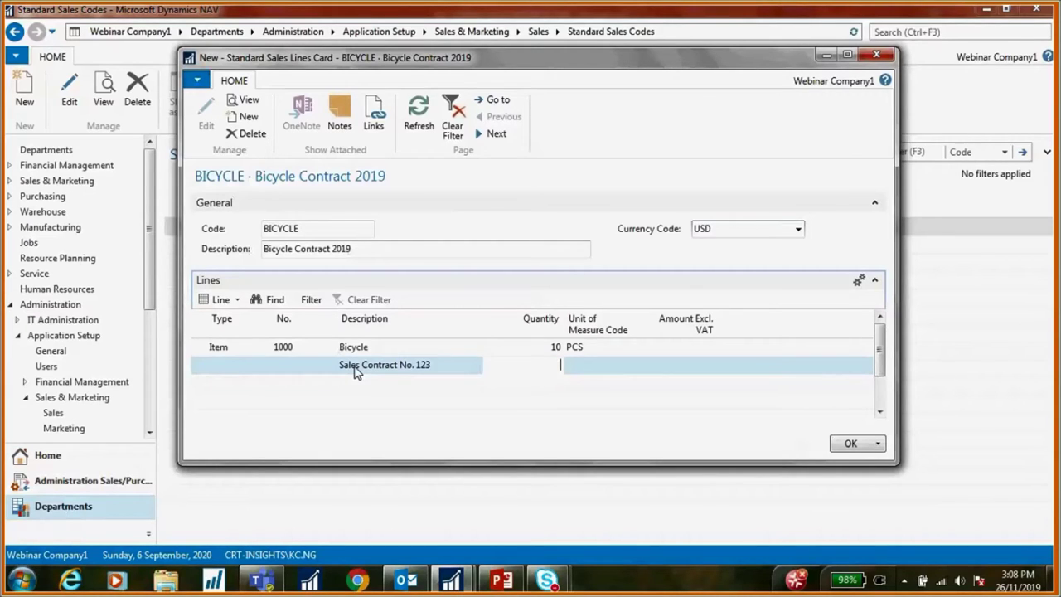
left_click(196, 351)
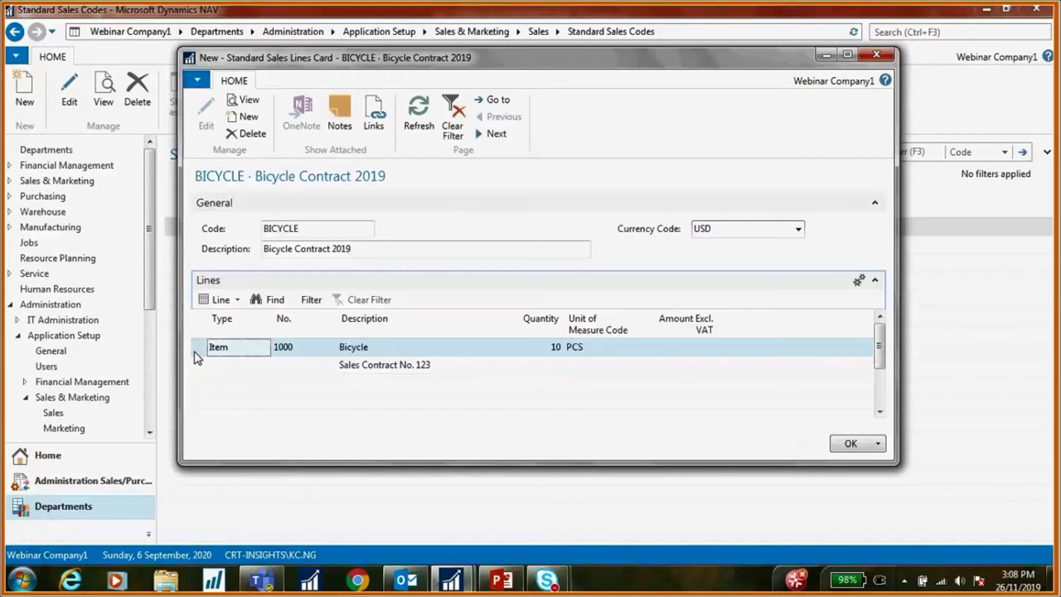
left_click(441, 367)
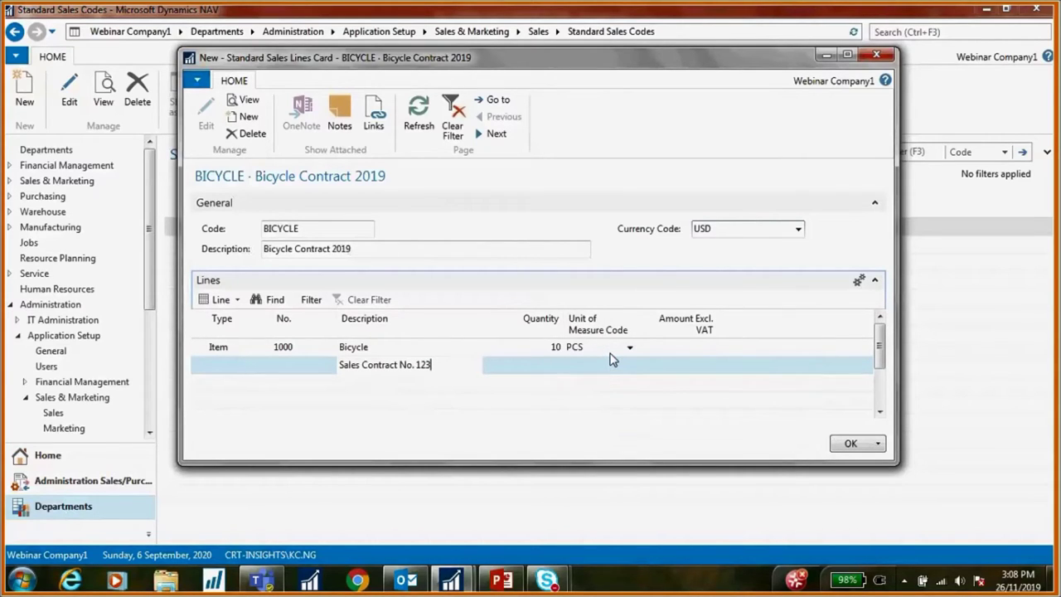
left_click(203, 352)
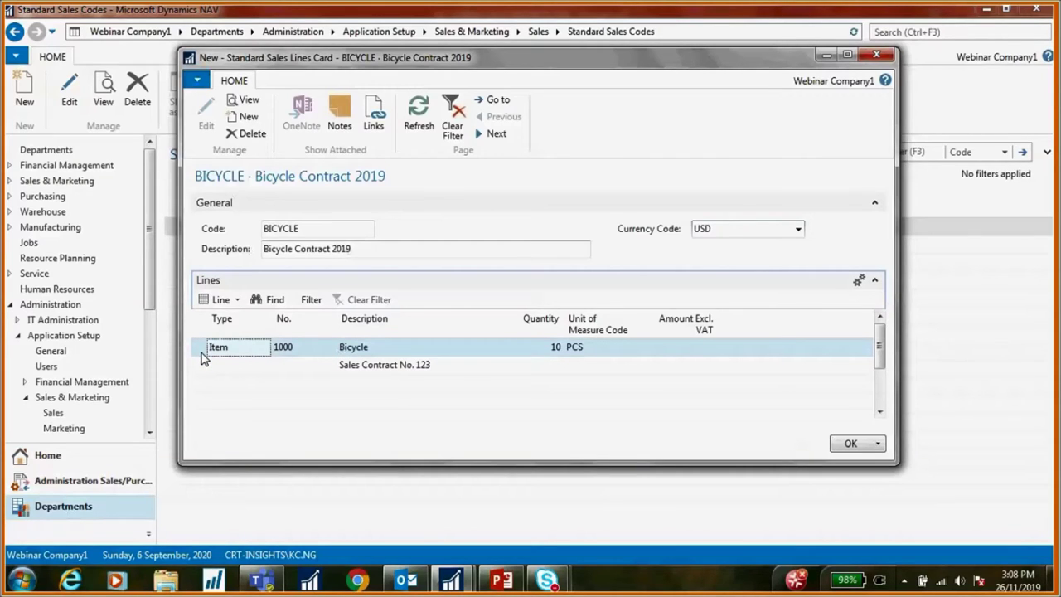
left_click(849, 446)
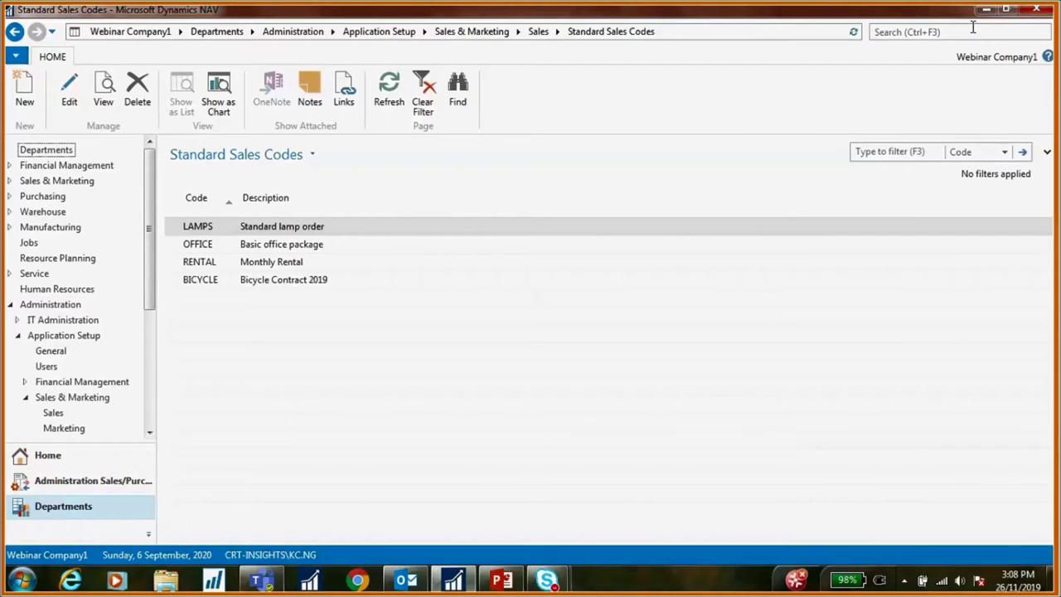
Search for "Customer" and open the Customers list from the Home area.
left_click(934, 30)
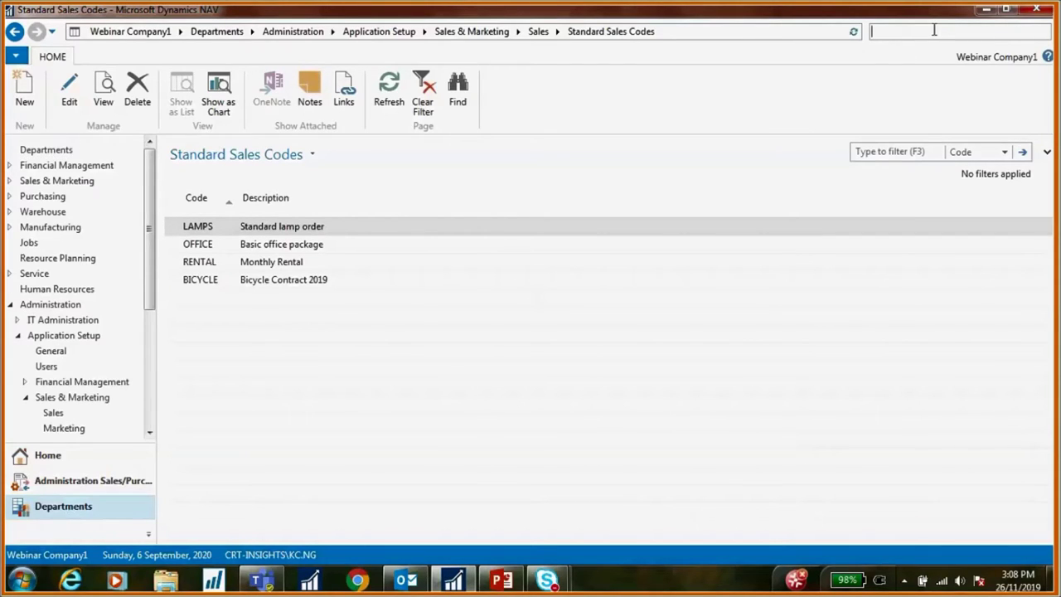
type("Customer")
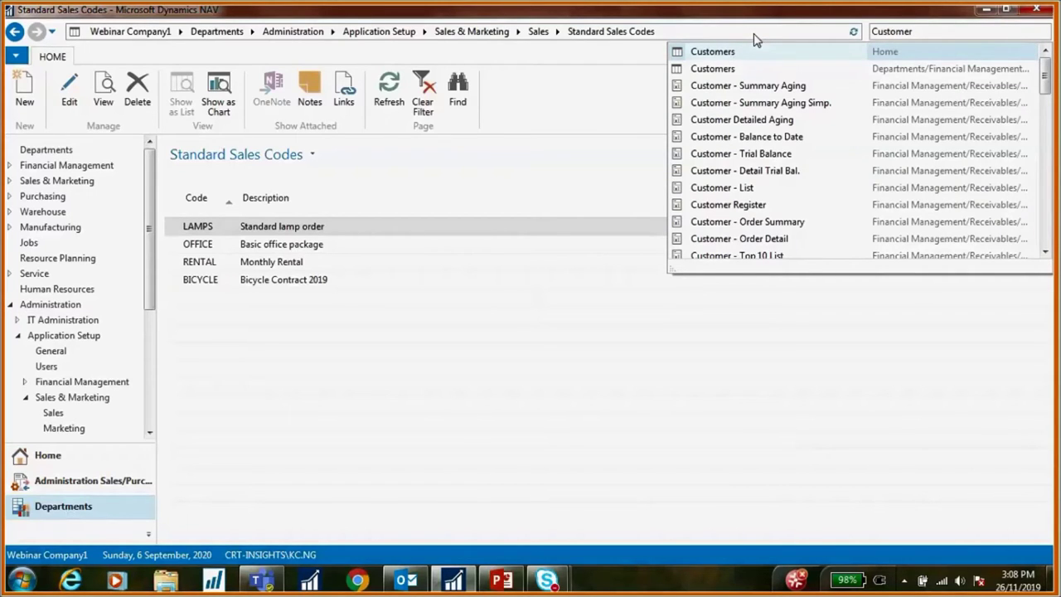
left_click(715, 53)
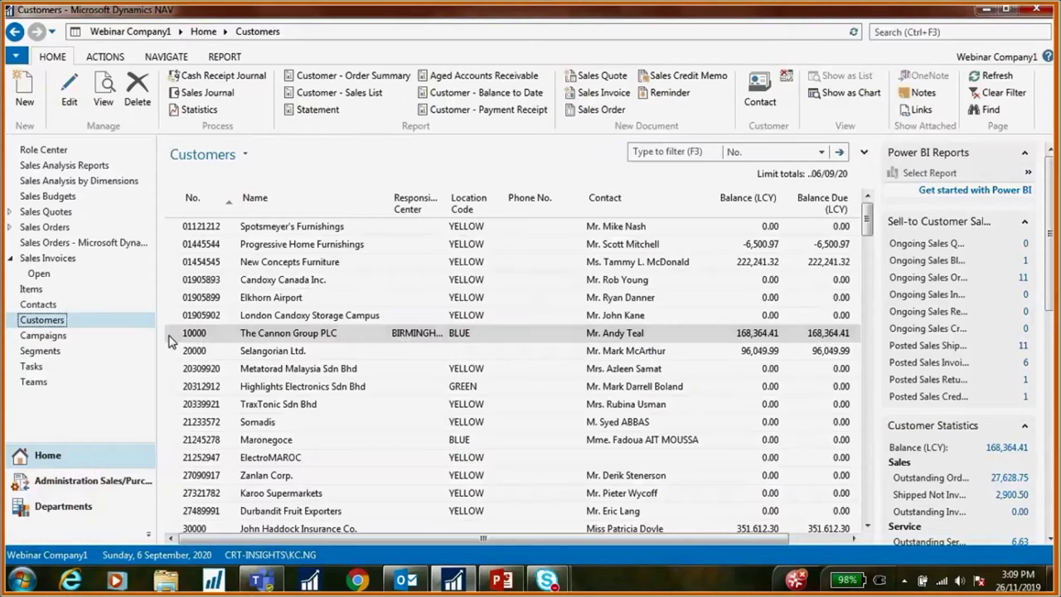
Open the customer card of The Cannon Group PLC for editing and bring up its recurring sales lines.
left_click(68, 98)
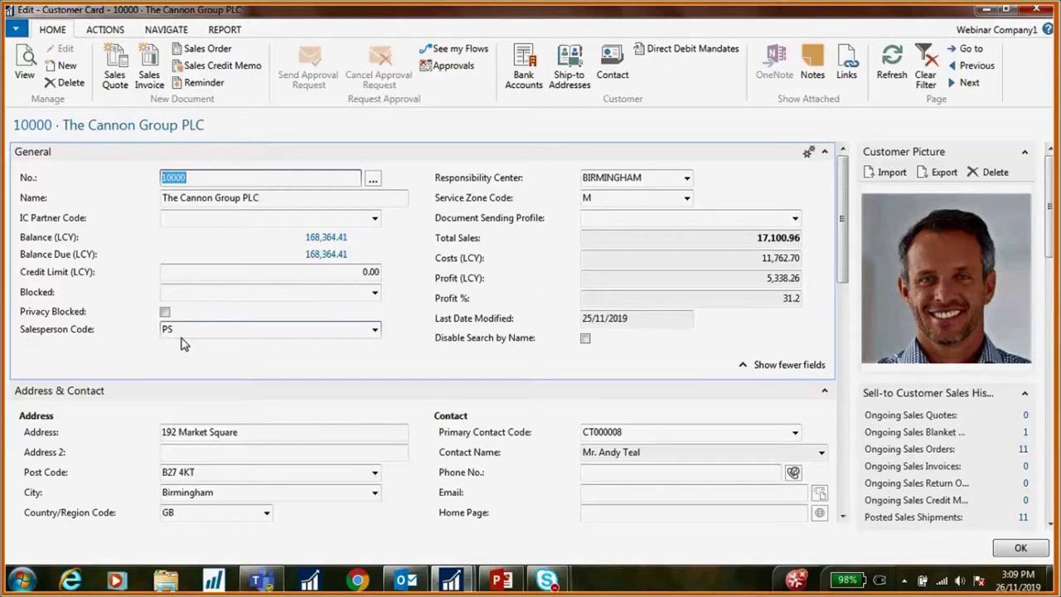
left_click(171, 32)
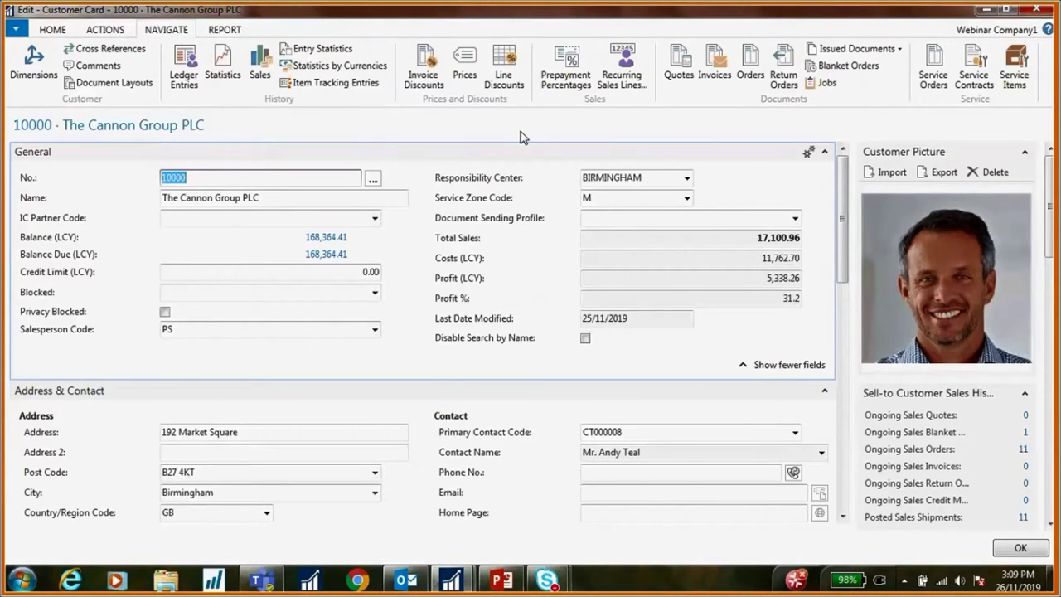
left_click(630, 78)
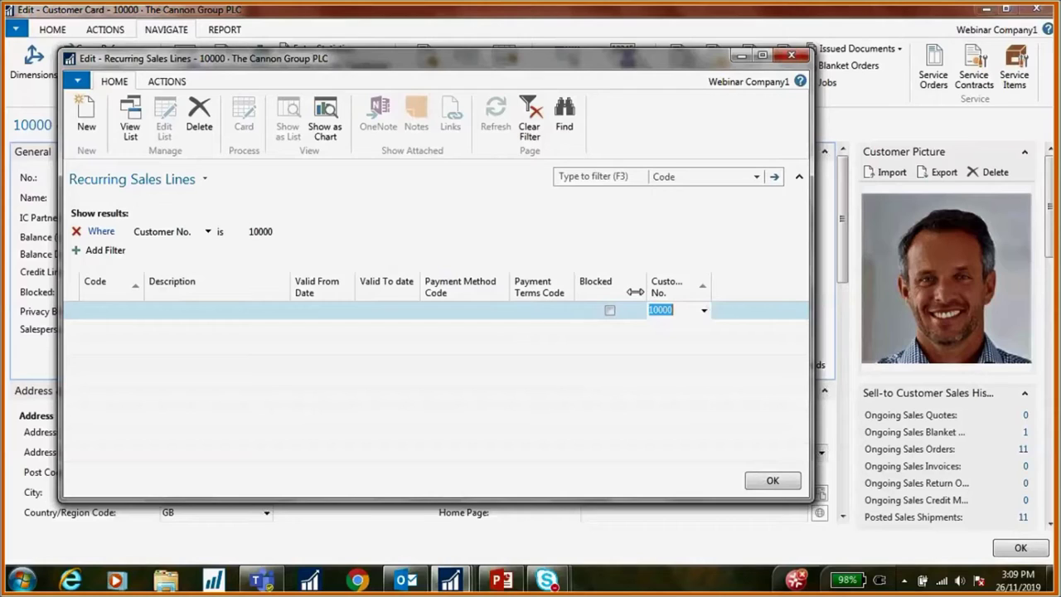
Assign the BICYCLE code to the customer's recurring sales lines, valid from 1/1/2019 to 31/12/2019.
left_click(136, 312)
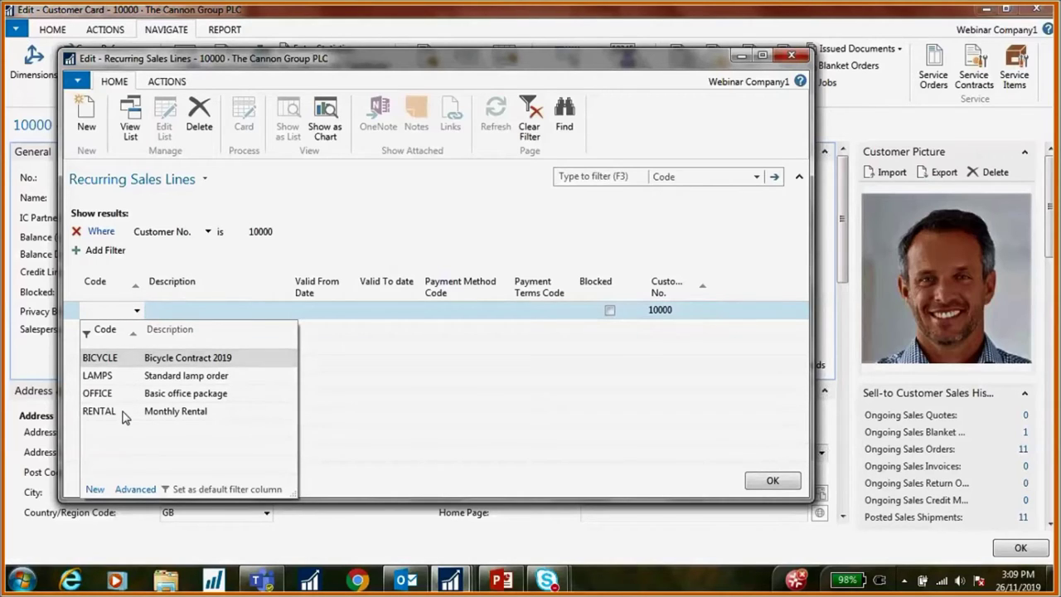
left_click(100, 357)
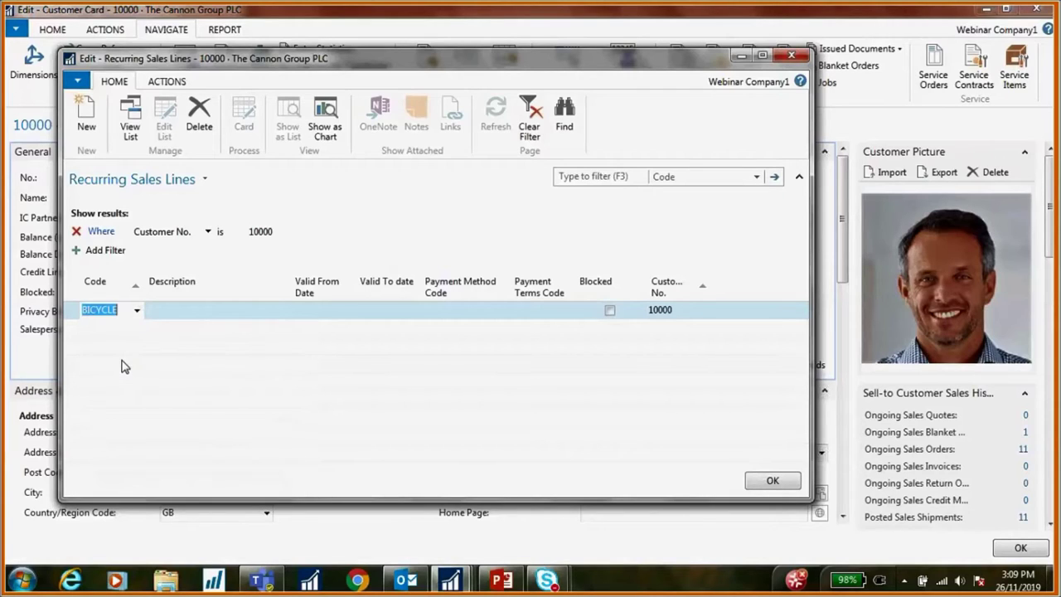
key("Tab")
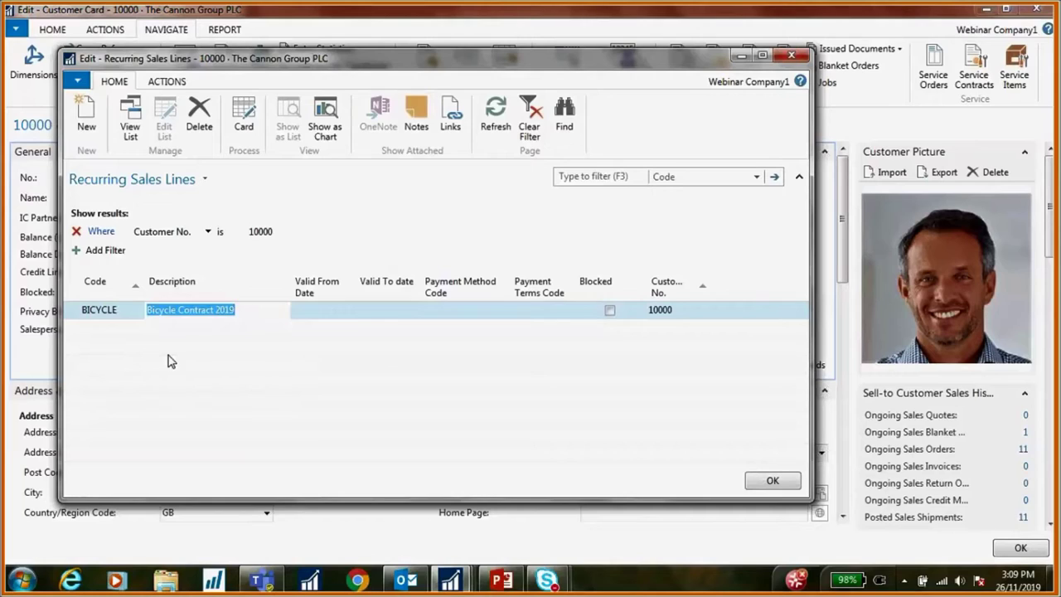
key("Tab")
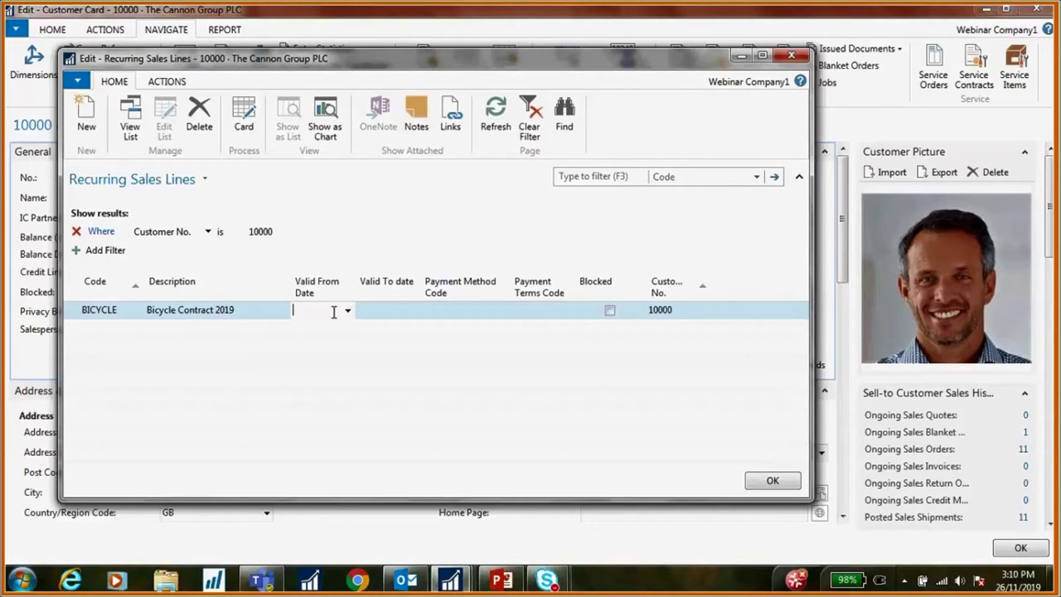
type("01012019")
key("Tab")
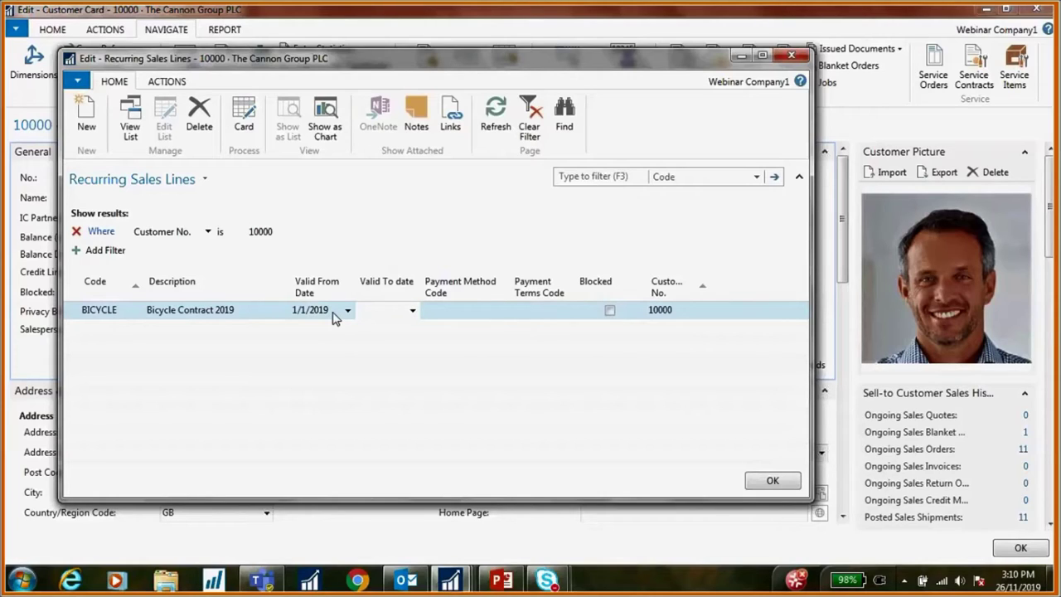
type("31222019")
key("Tab")
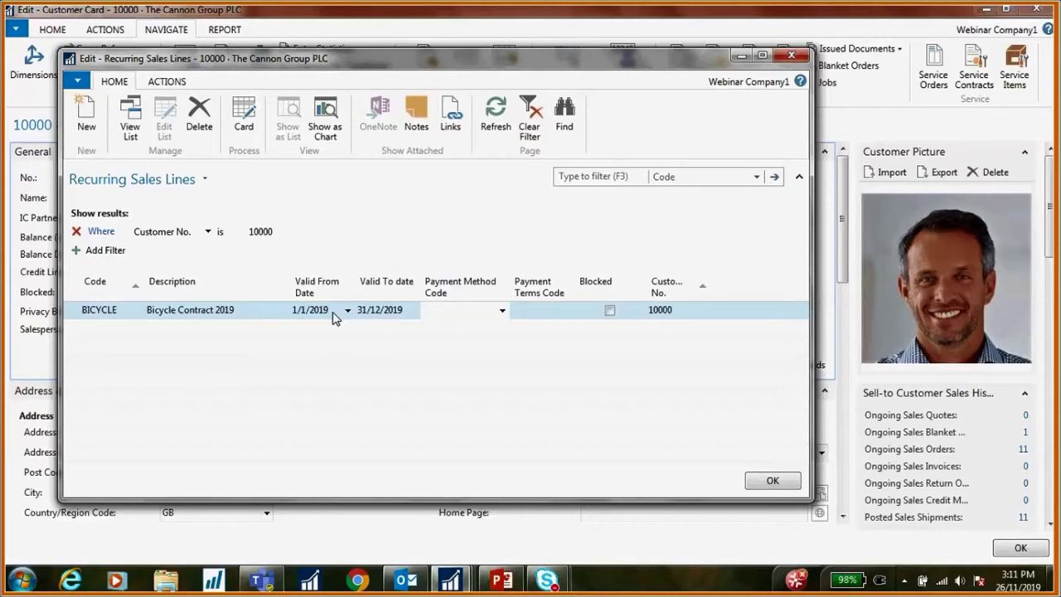
Set the BICYCLE line's payment method to CASH and its payment terms to COD.
type("Ca")
key("Tab")
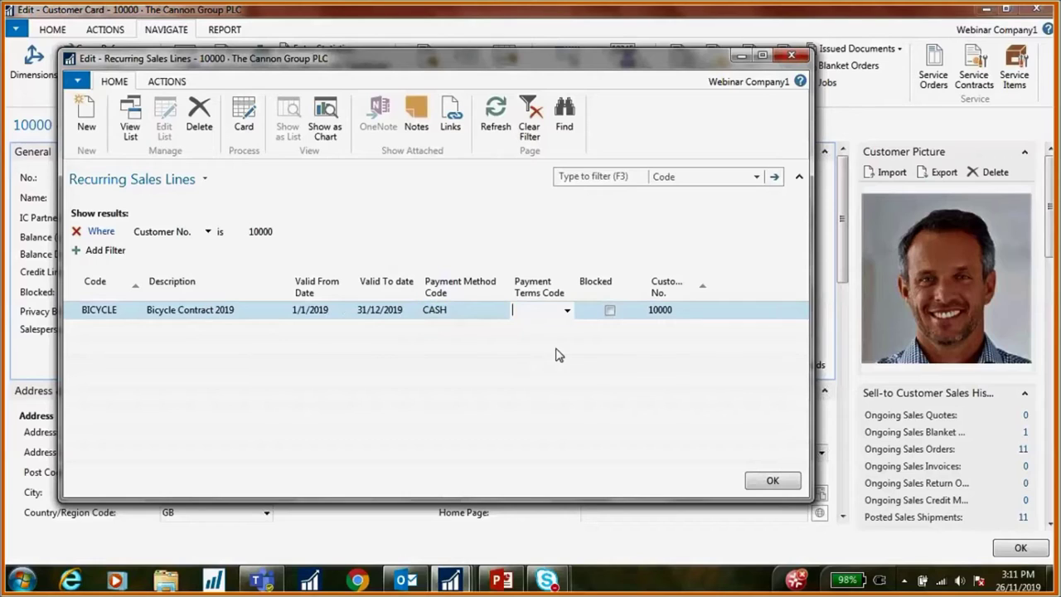
left_click(567, 312)
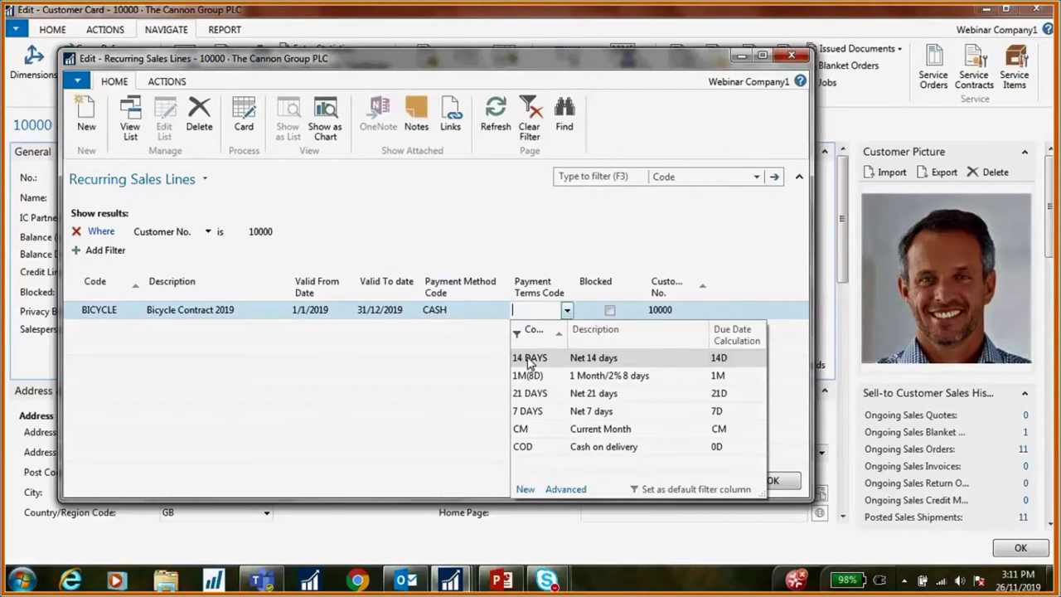
left_click(560, 452)
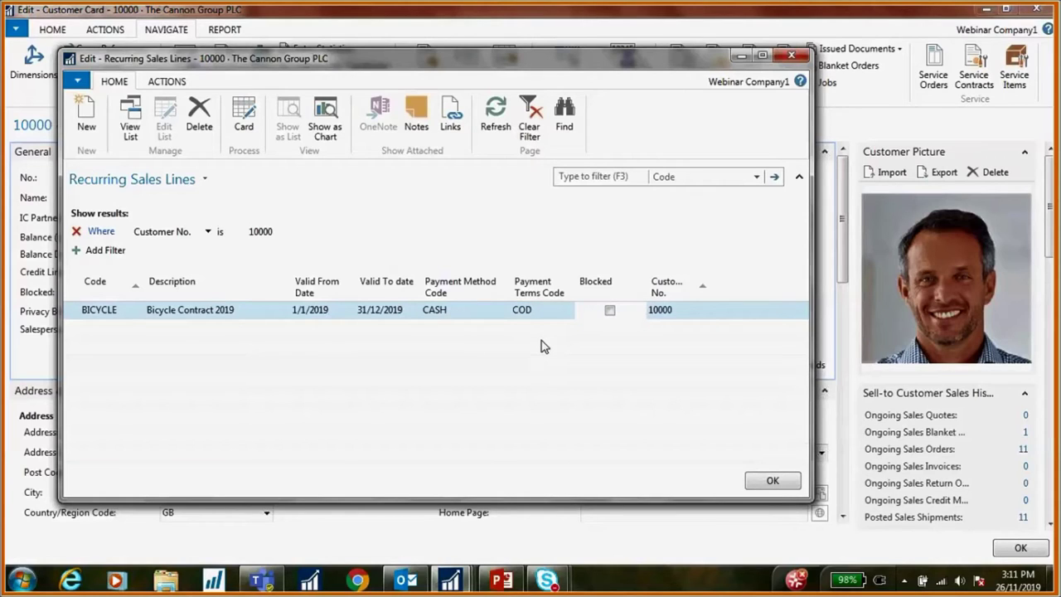
Mark the BICYCLE recurring line as blocked, and unblock it again.
left_click(623, 313)
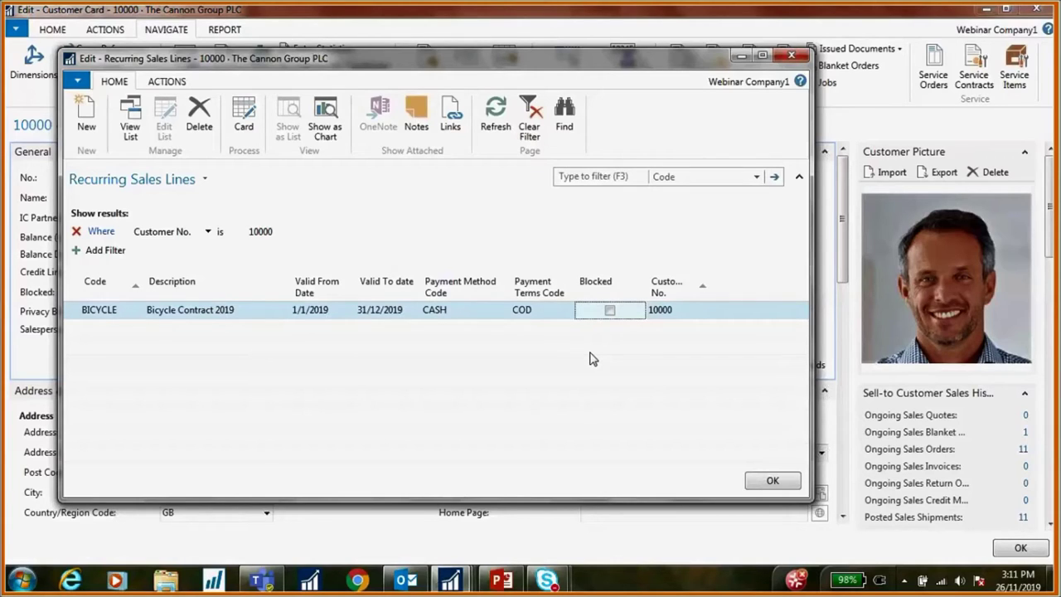
left_click(612, 313)
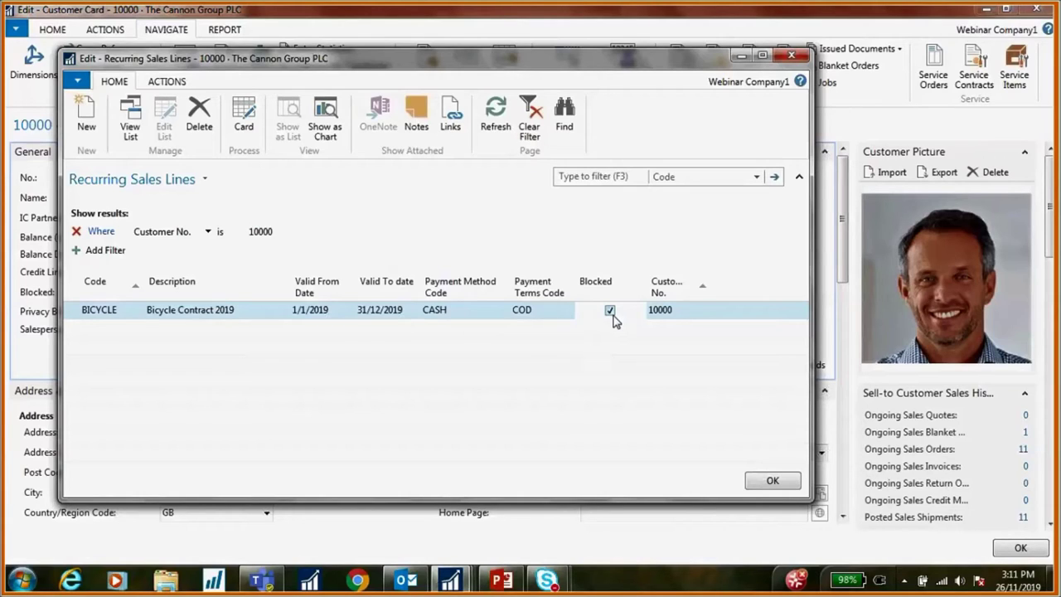
left_click(611, 315)
left_click(79, 309)
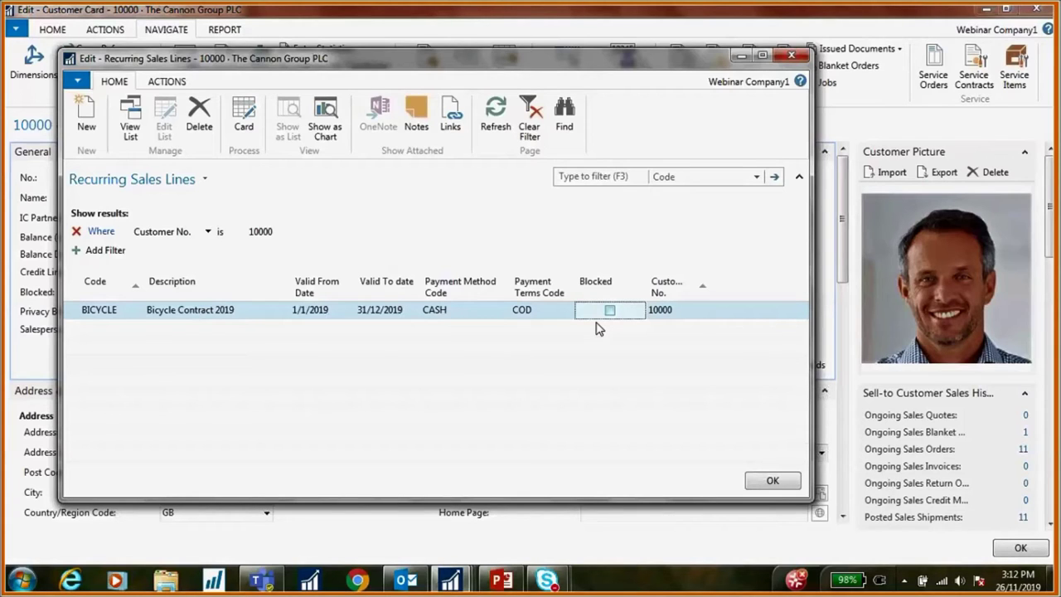
Close the recurring sales lines, check the customer card's Invoicing section, and close the card.
left_click(751, 475)
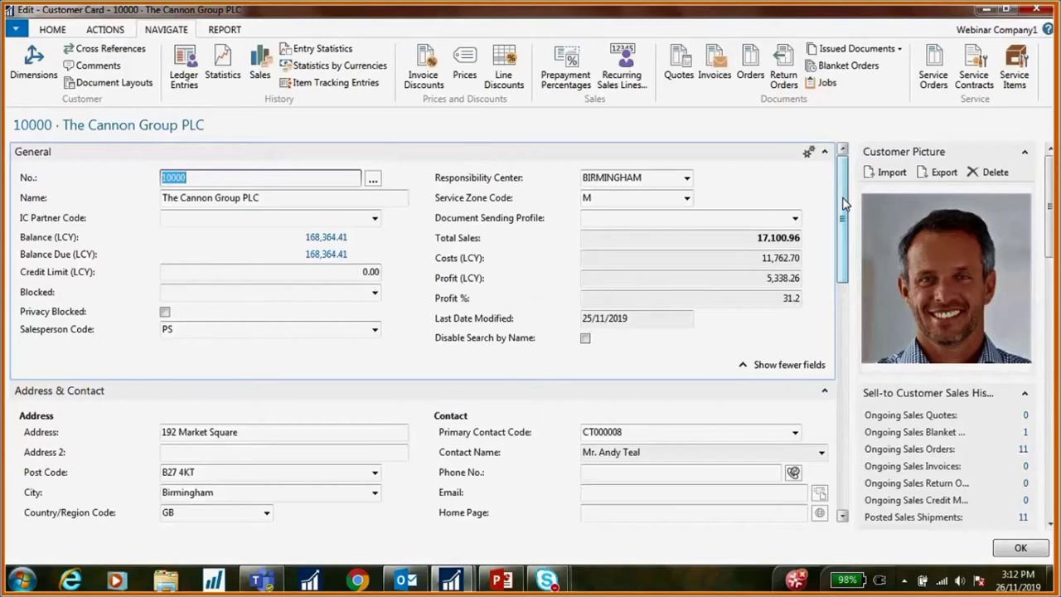
left_click_drag(843, 203, 856, 303)
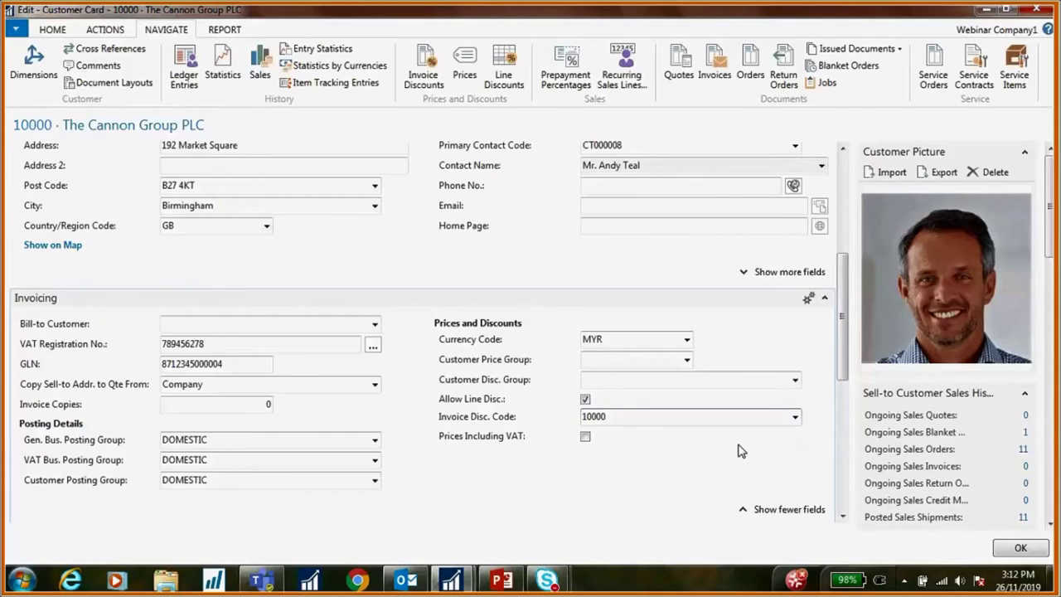
key("Escape")
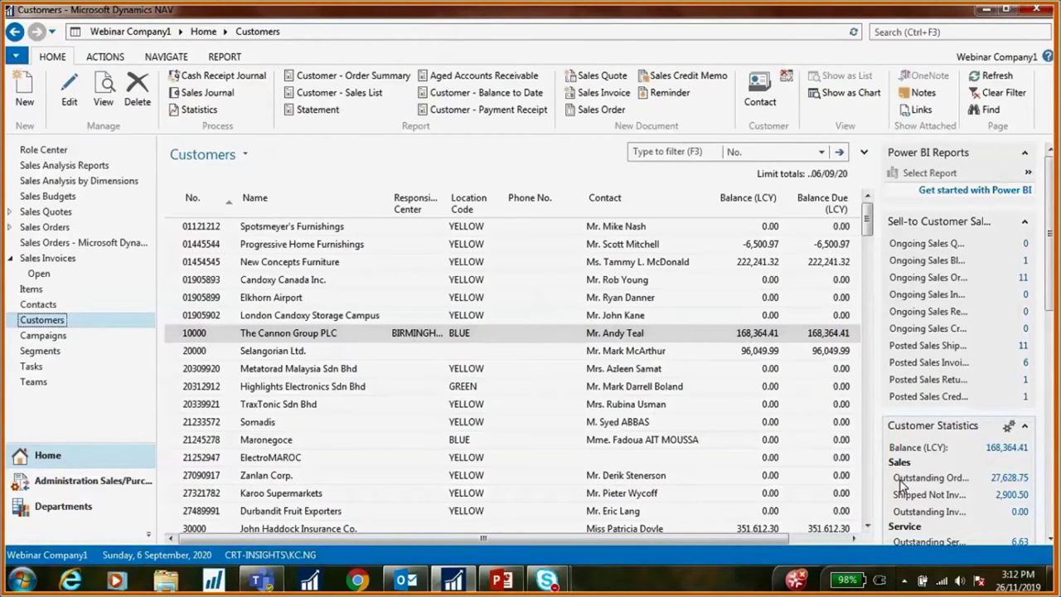
Search for "Create recurr" and open Create Recurring Sales Invoices from Financial Management/Receivables.
left_click(939, 30)
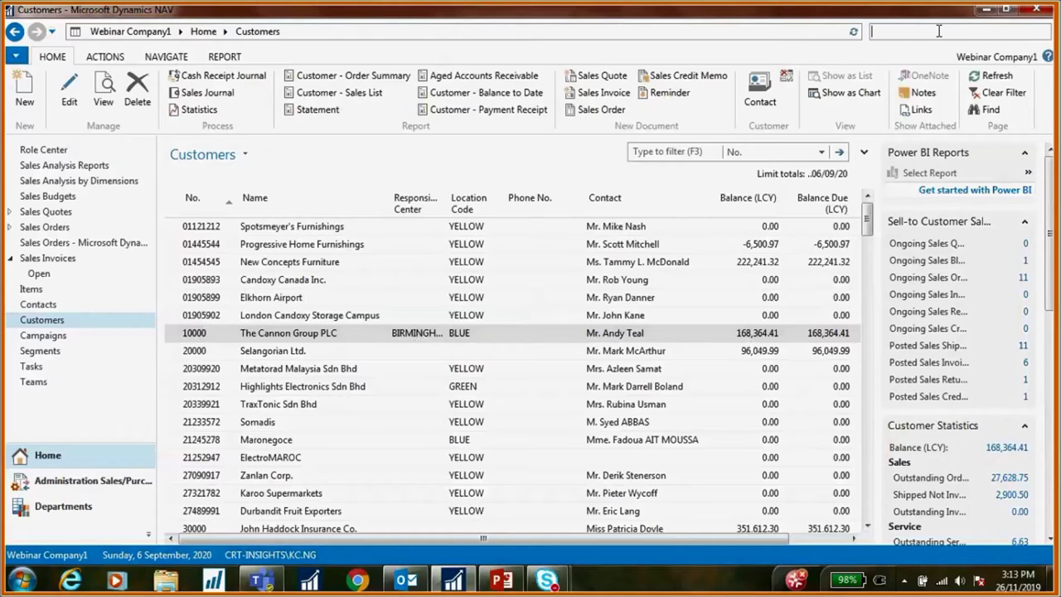
type("Create recurr")
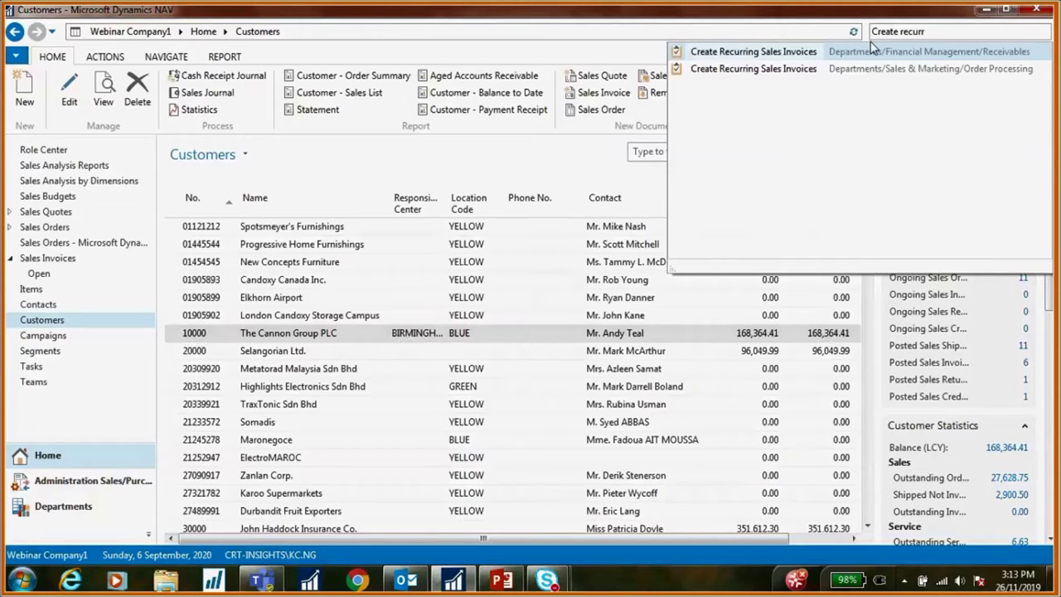
left_click(753, 52)
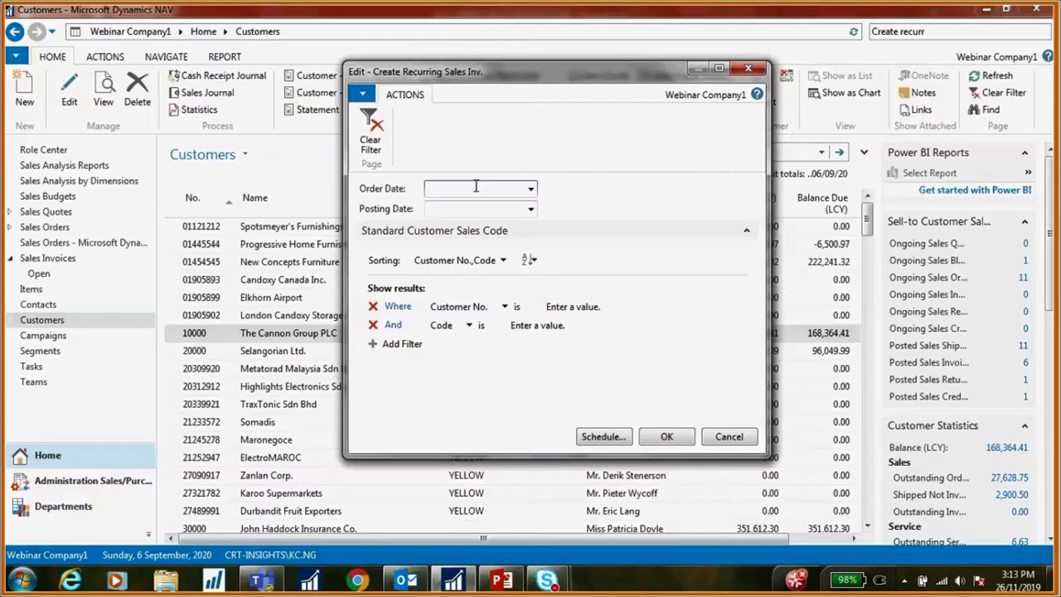
Set the order date and posting date of the recurring invoice run to 31/1/2019.
type("31012019")
key("Tab")
type("310120")
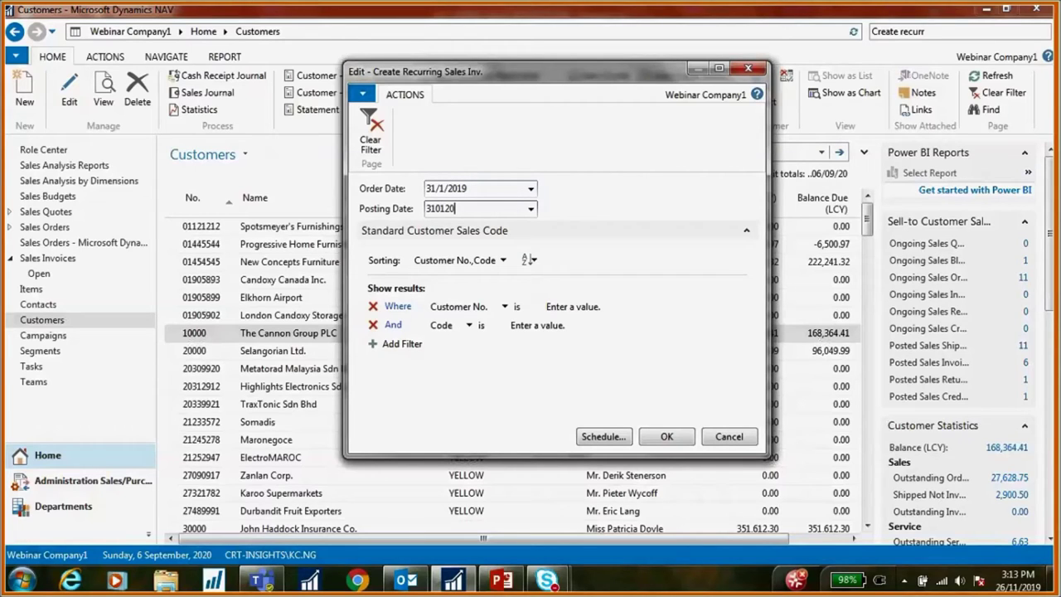
type("19")
key("Tab")
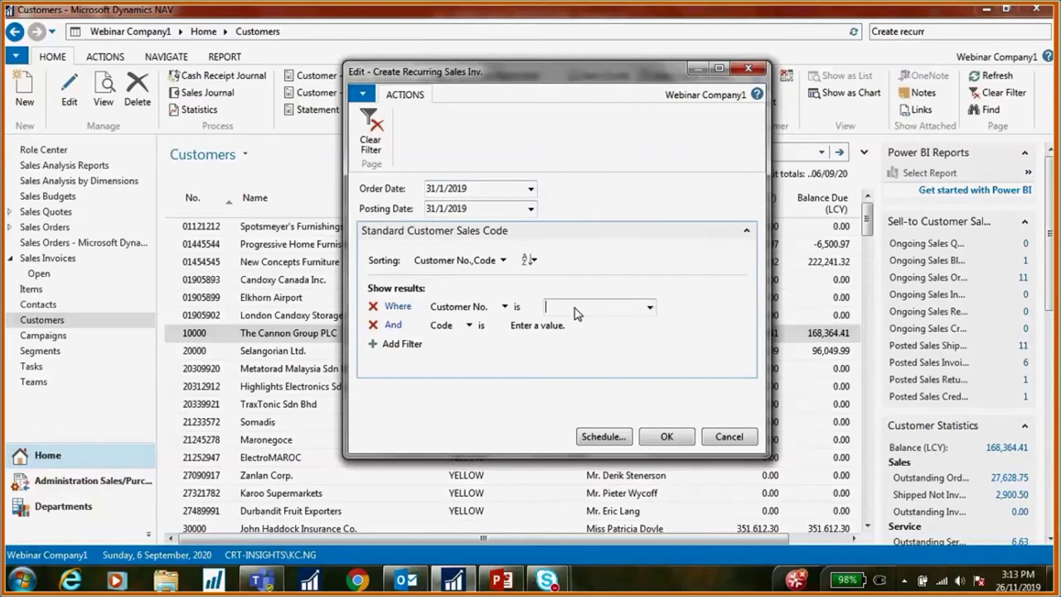
Try to create the recurring sales invoices filtered to The Cannon Group PLC's customer number.
type("1000")
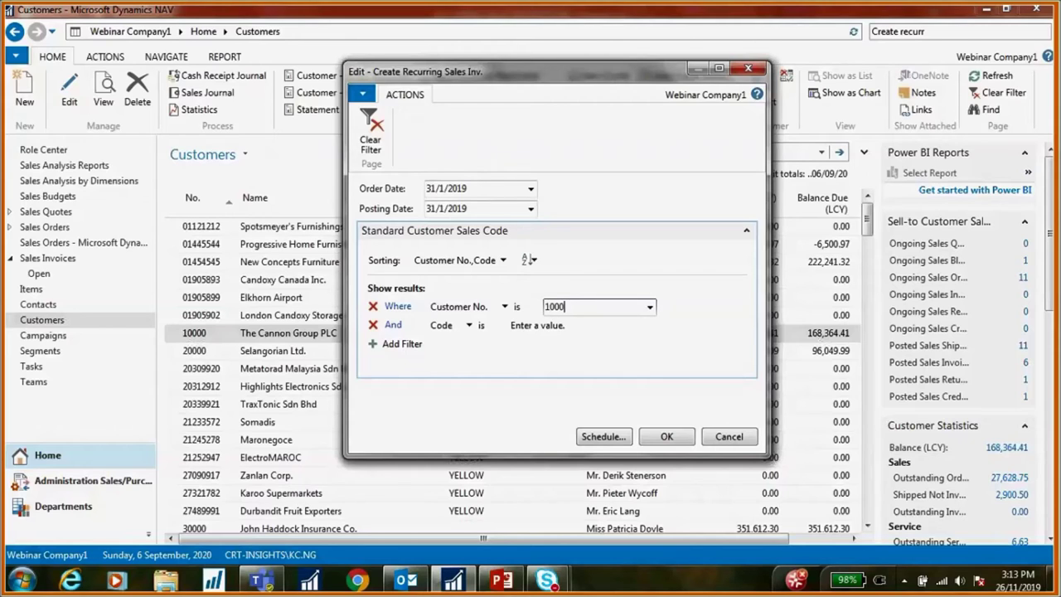
type("0")
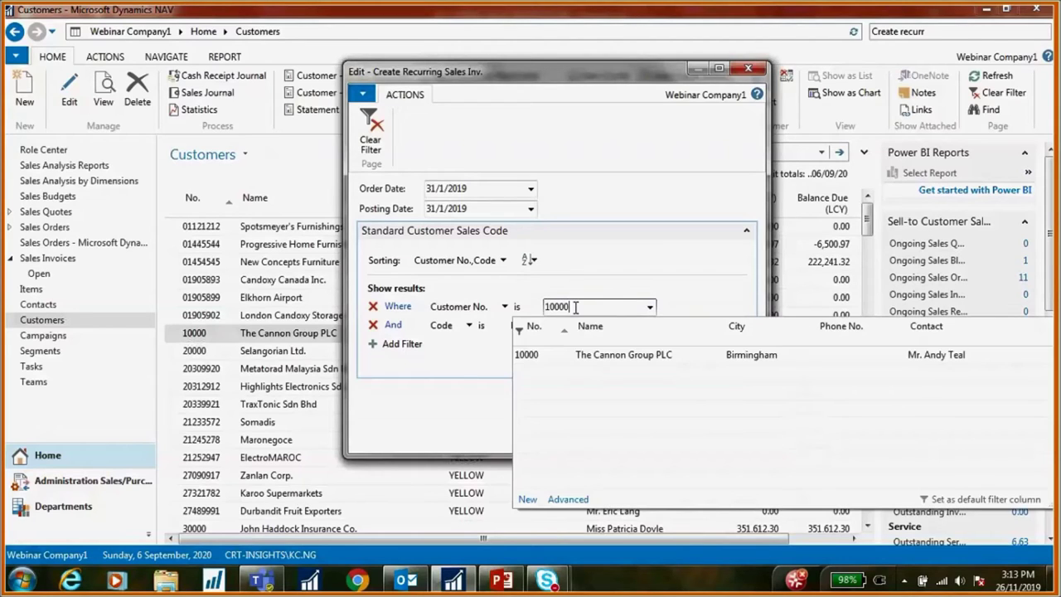
left_click(598, 358)
key("Tab")
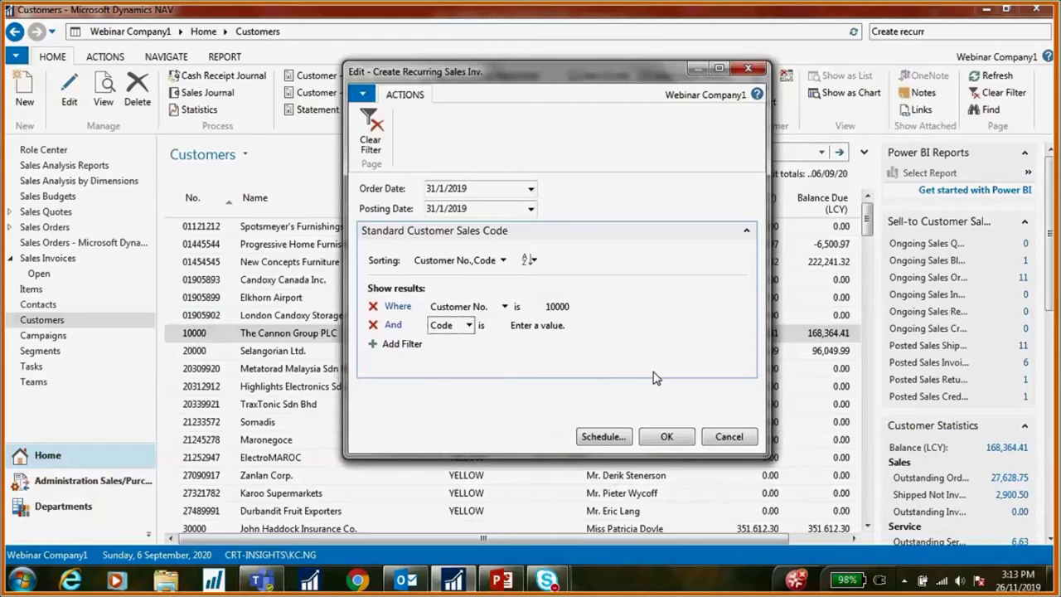
left_click(663, 444)
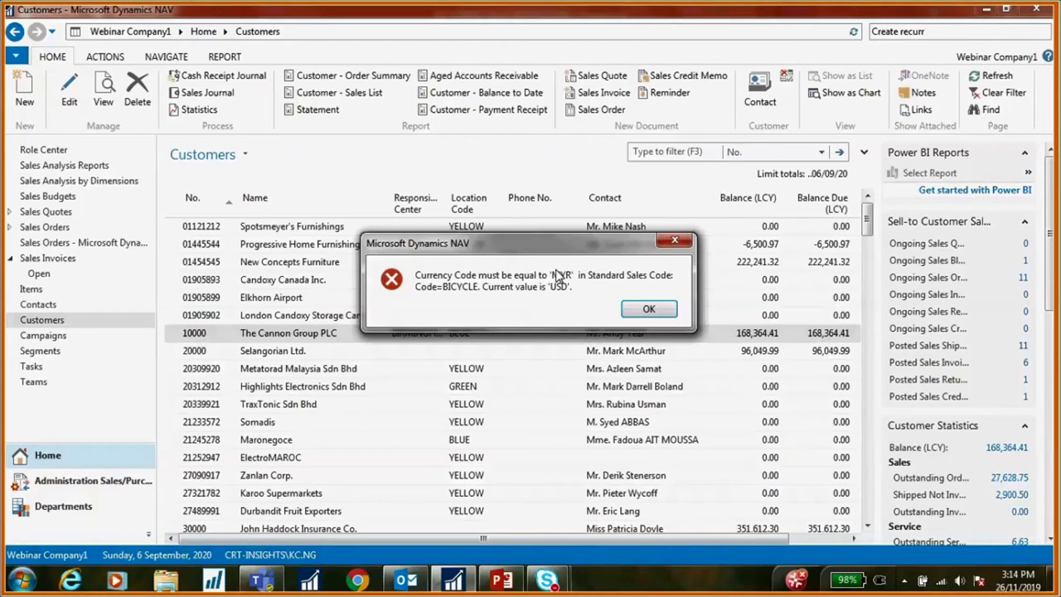
left_click(646, 310)
Change the invoicing currency code on The Cannon Group PLC's customer card to USD and close the card.
left_click(68, 98)
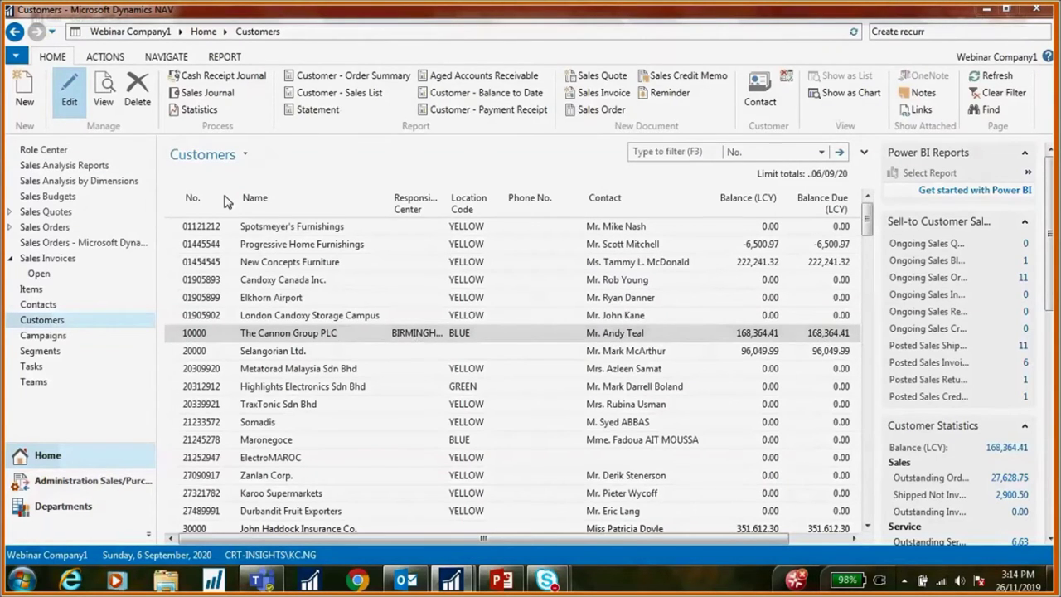
scroll(422, 327, "down", 10)
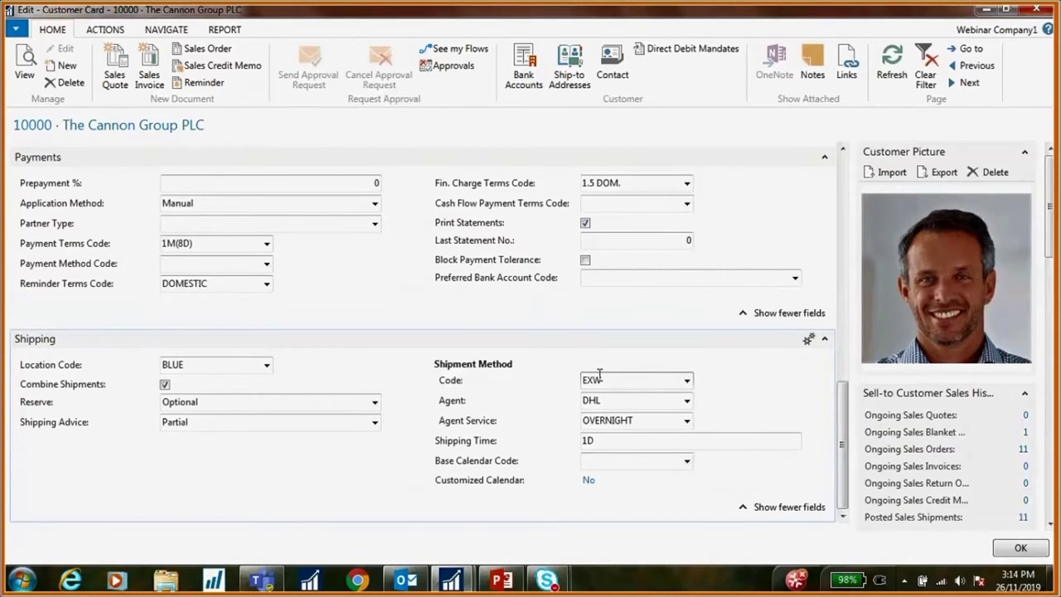
scroll(454, 406, "up", 5)
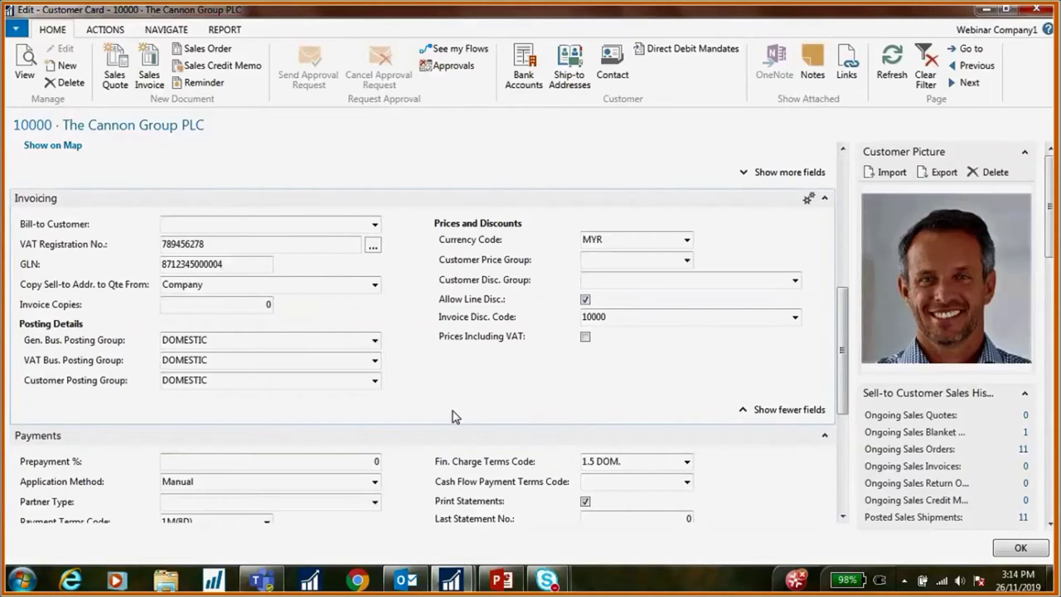
left_click(686, 241)
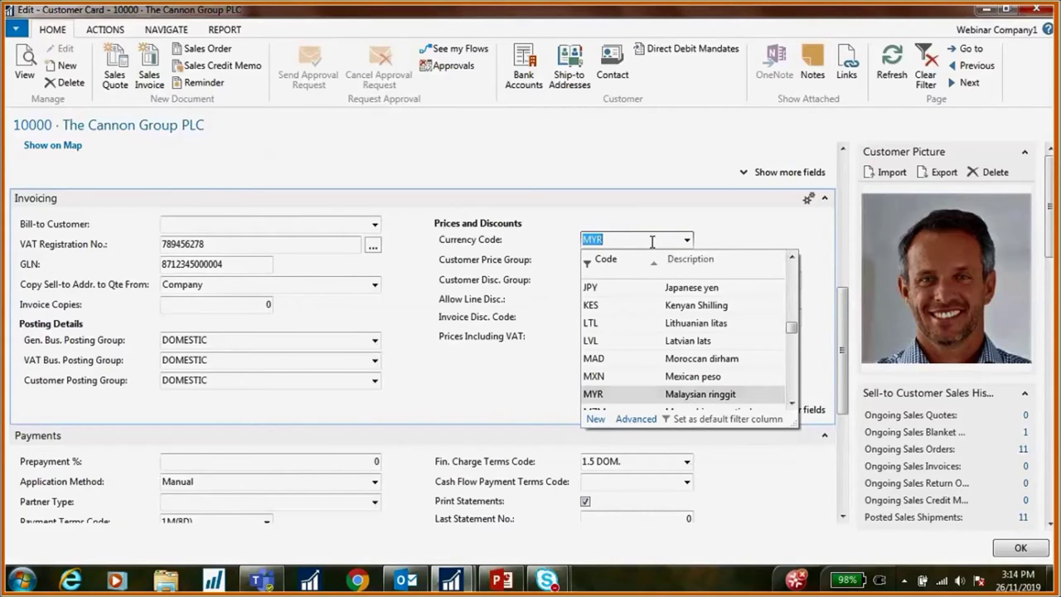
type("USD")
key("Tab")
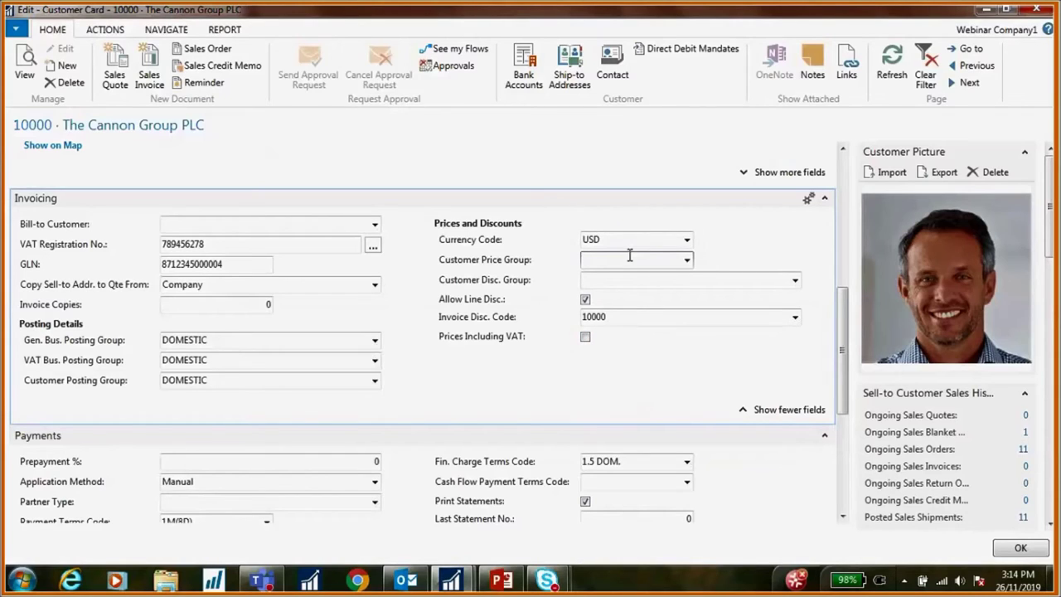
left_click(597, 239)
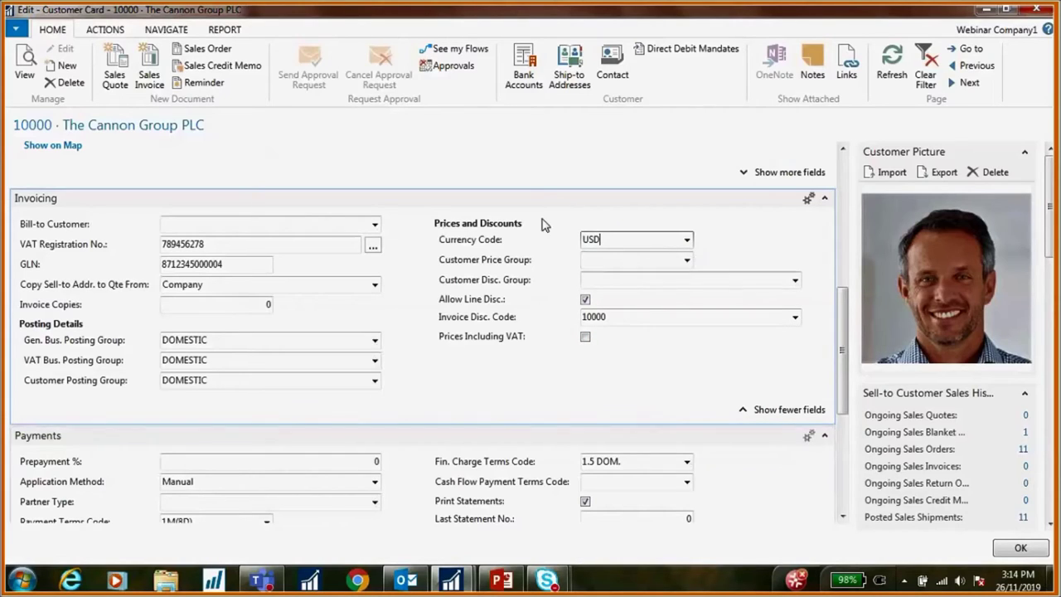
left_click(1020, 548)
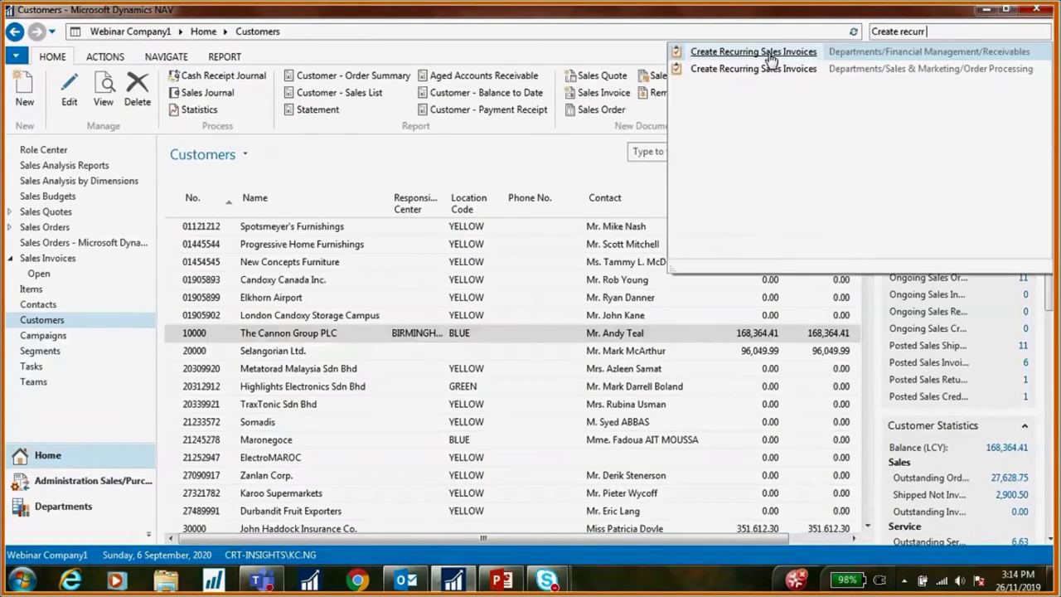
Reopen Create Recurring Sales Invoices and set both the order date and posting date to 31/1/2019.
left_click(768, 53)
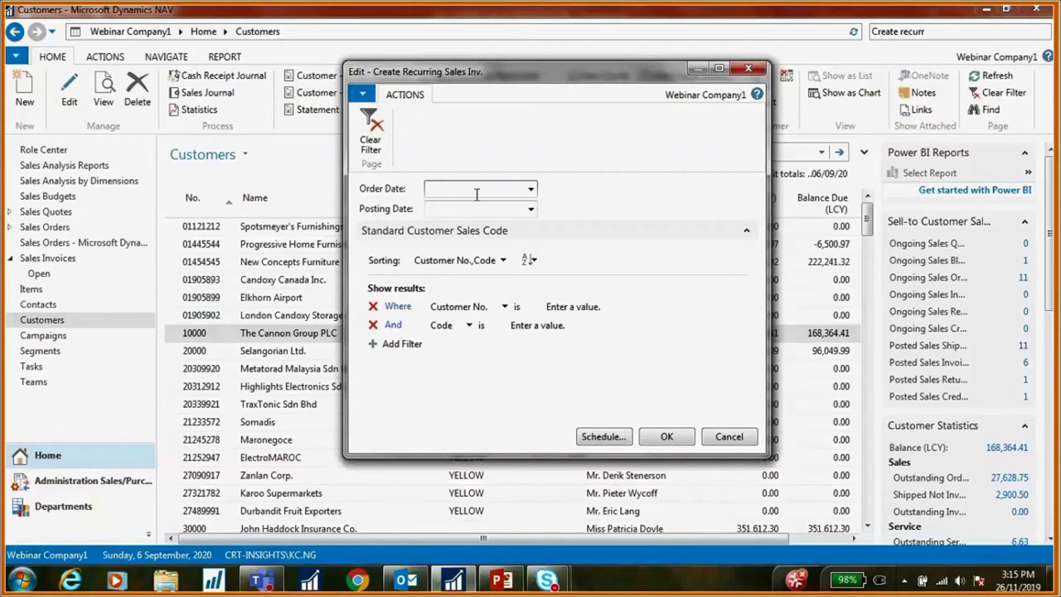
type("31012019")
key("Tab")
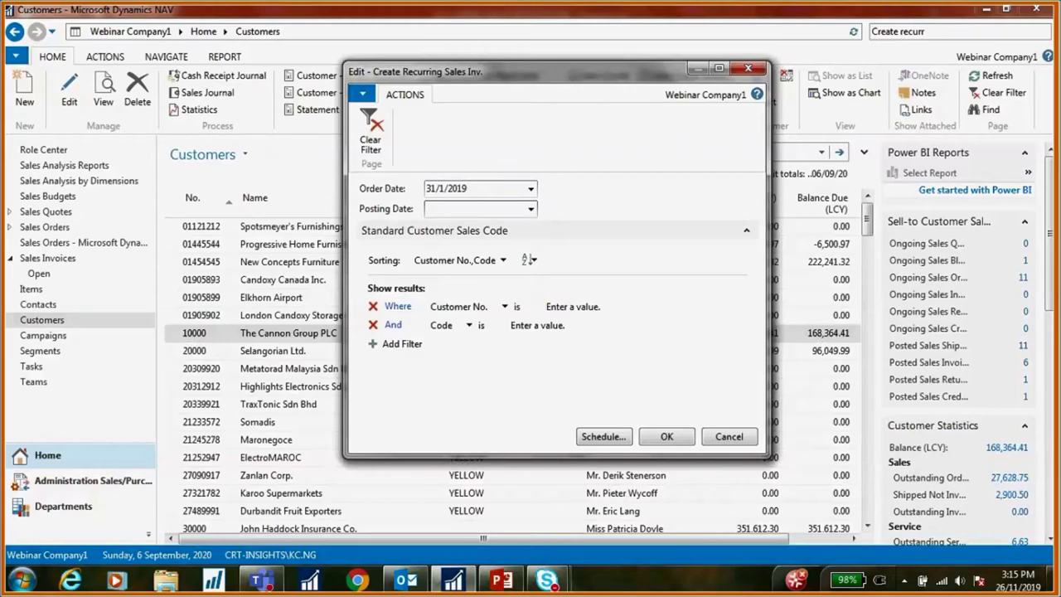
key("Tab")
Filter the run to The Cannon Group PLC's customer number and create its recurring sales invoice.
left_click(617, 308)
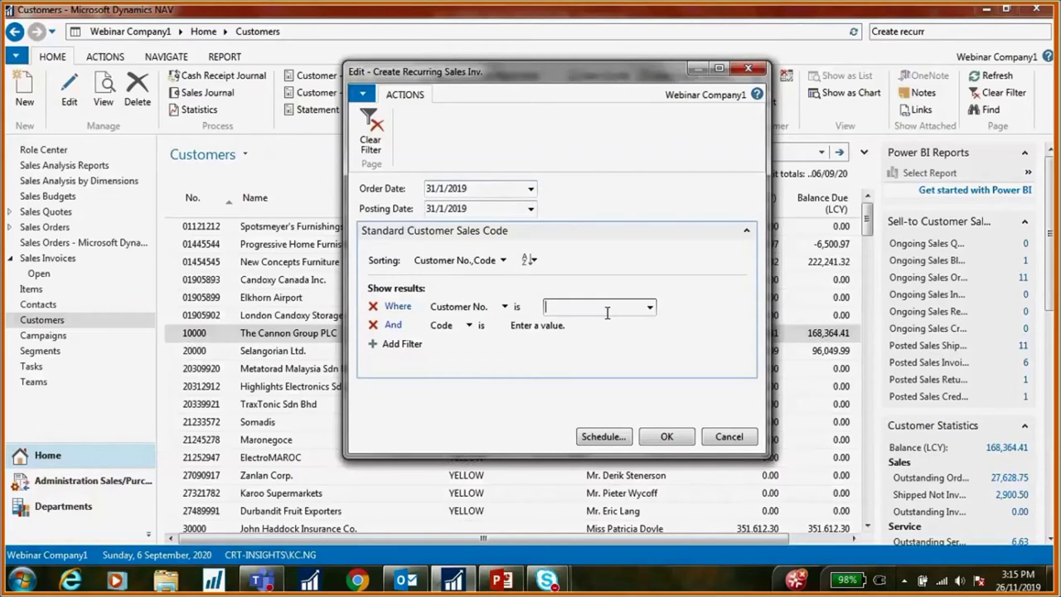
type("10000")
left_click(624, 356)
left_click(666, 436)
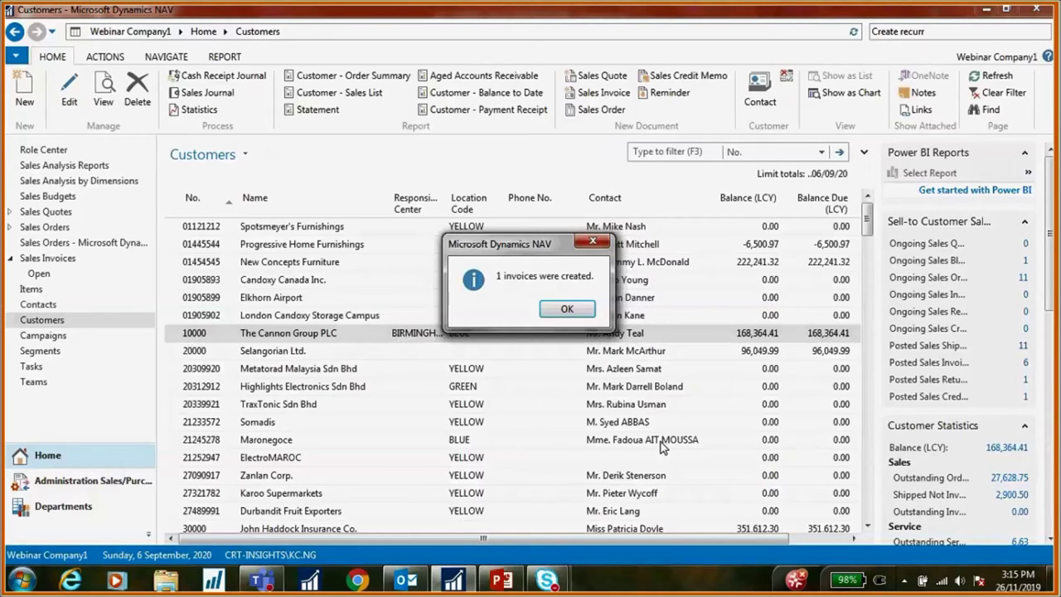
Dismiss the invoice creation message, search for Sales Invoices and open the sales invoice list.
left_click(567, 309)
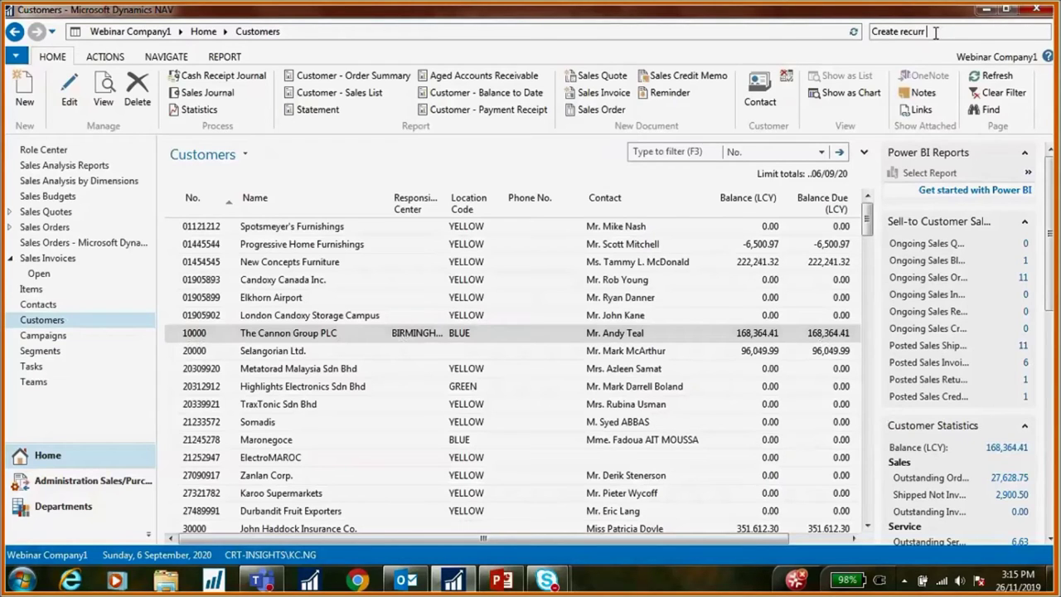
key("BackSpace")
key("BackSpace")
key("BackSpace")
key("BackSpace")
key("BackSpace")
key("BackSpace")
key("BackSpace")
key("BackSpace")
key("BackSpace")
key("BackSpace")
key("BackSpace")
key("BackSpace")
key("BackSpace")
type("Sales invoi")
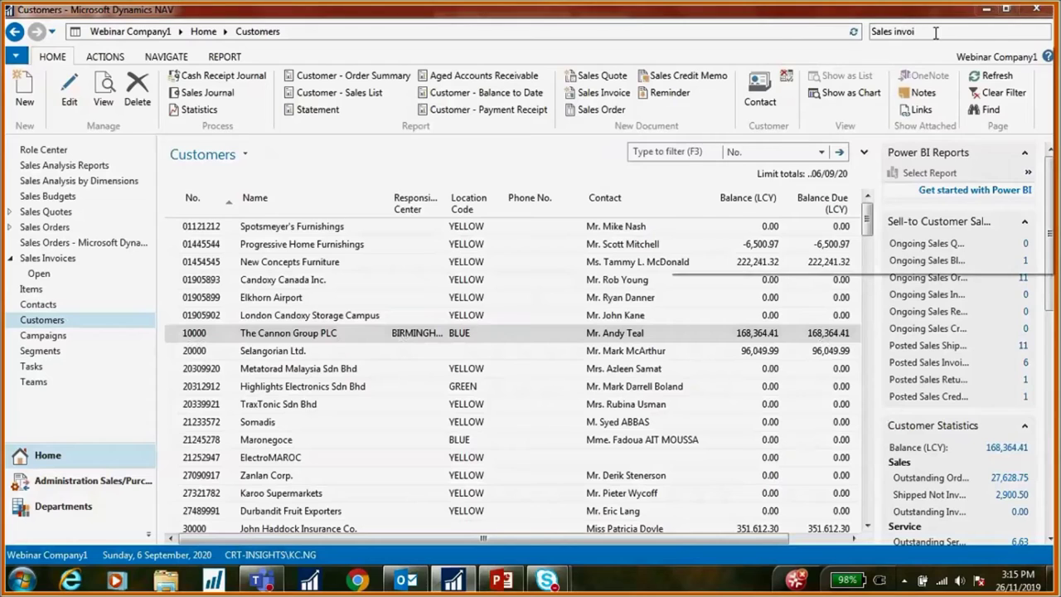
left_click(718, 52)
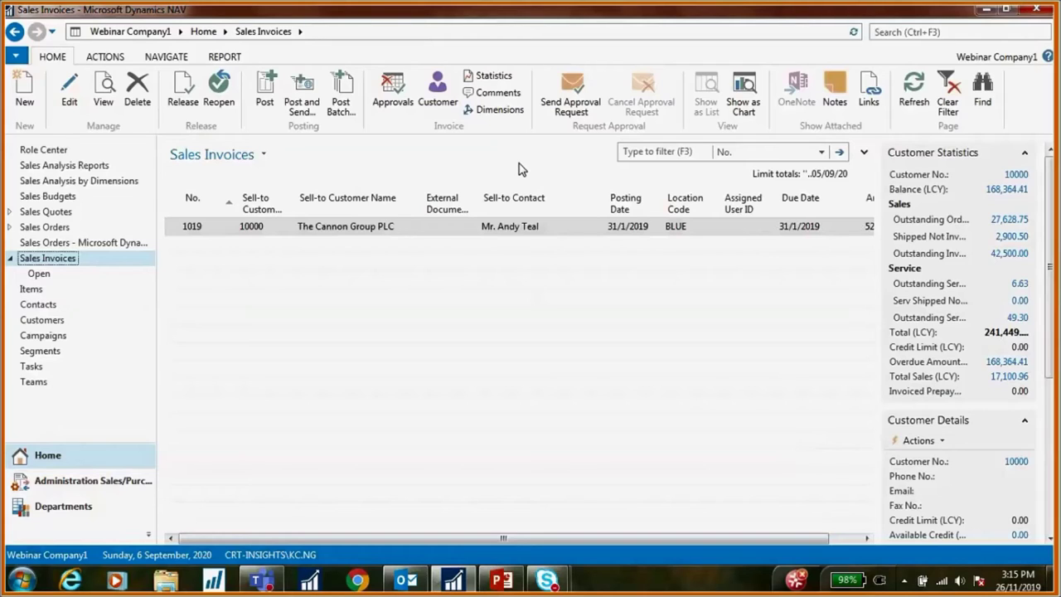
Open The Cannon Group PLC's sales invoice and examine its Bicycle line, sales contract text line, invoice details and general dates.
left_click(232, 229)
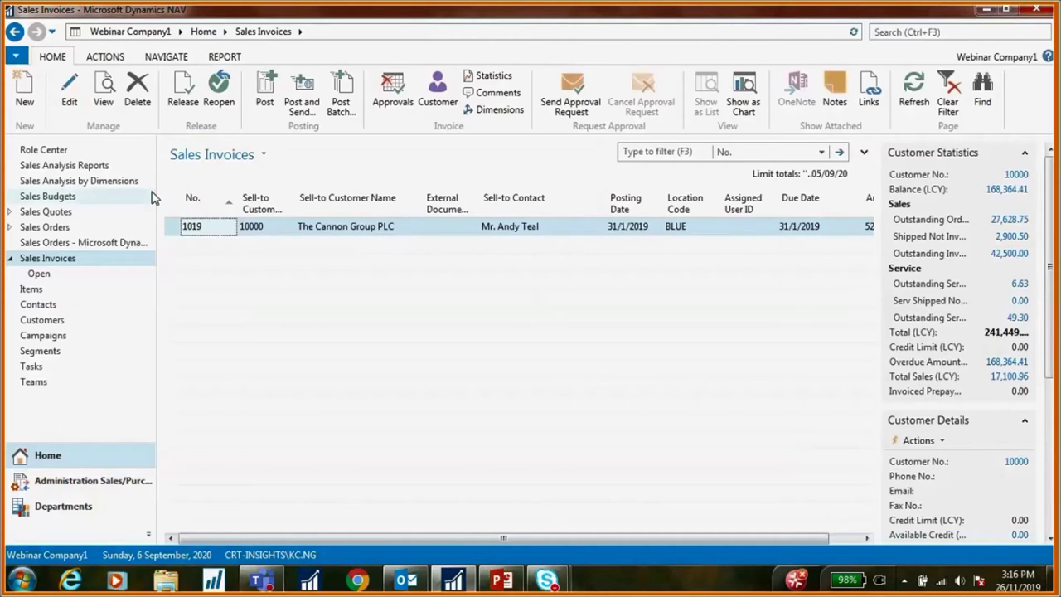
key("ctrl+n")
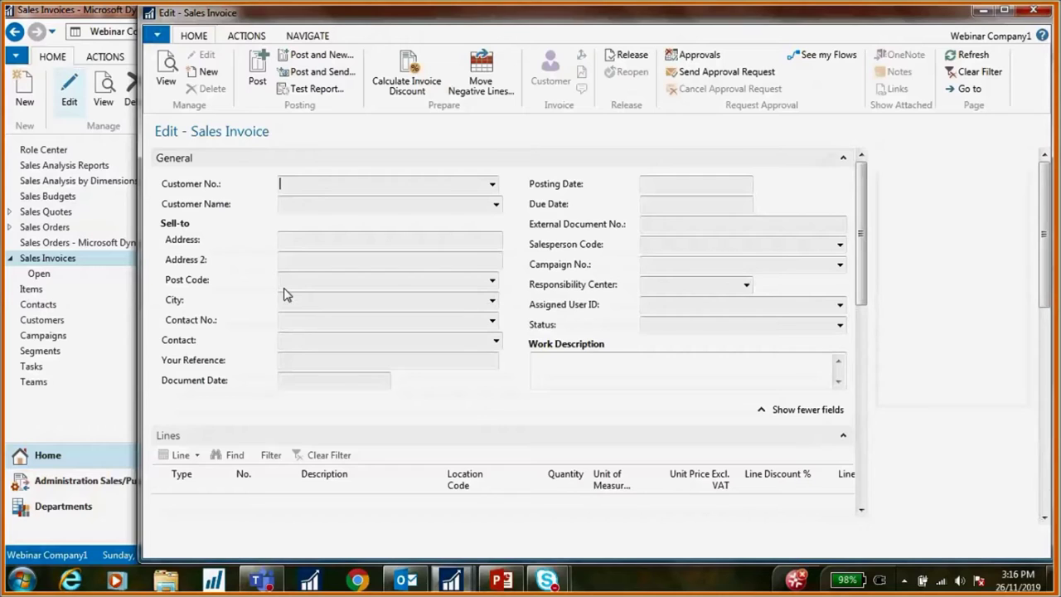
scroll(501, 317, "down", 3)
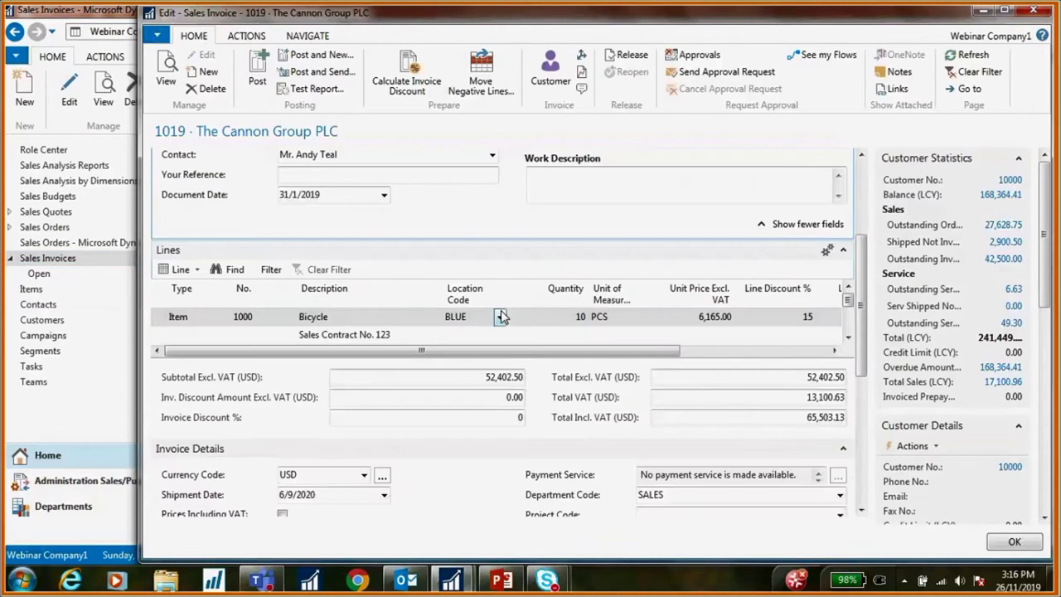
left_click(334, 316)
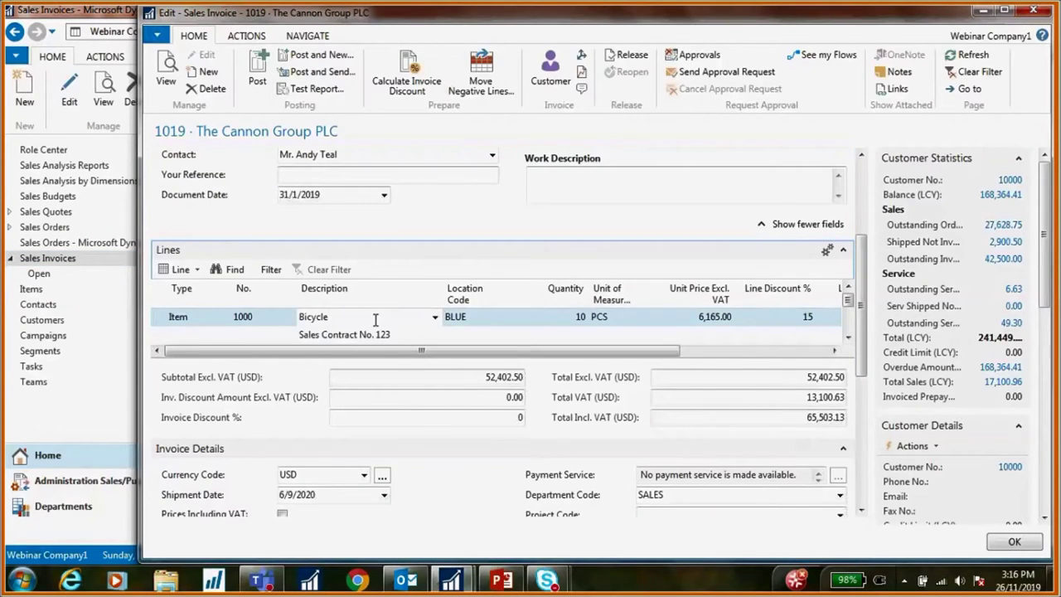
left_click(564, 318)
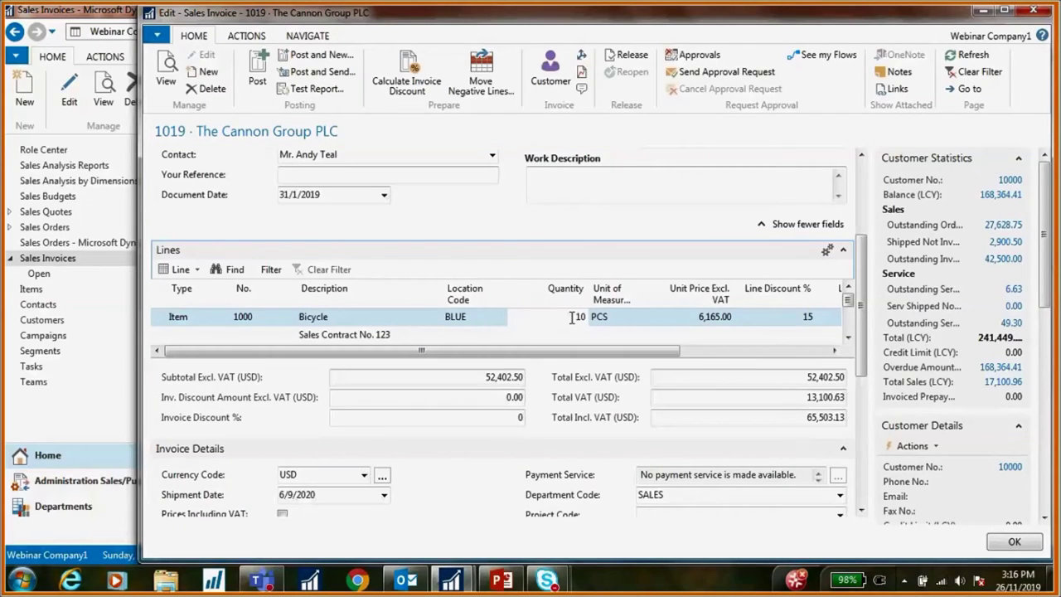
left_click(163, 319)
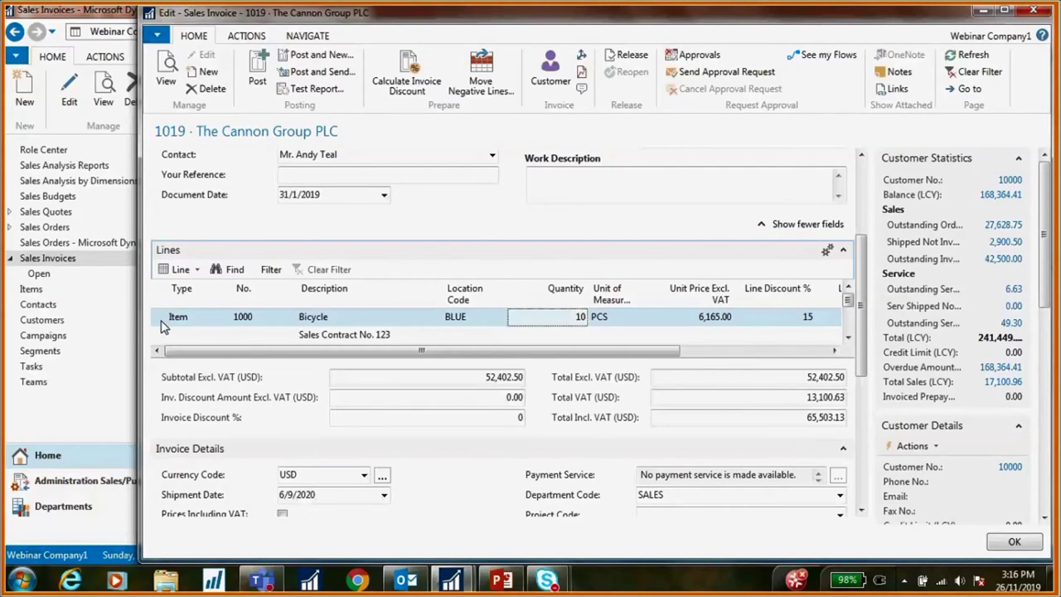
left_click(303, 335)
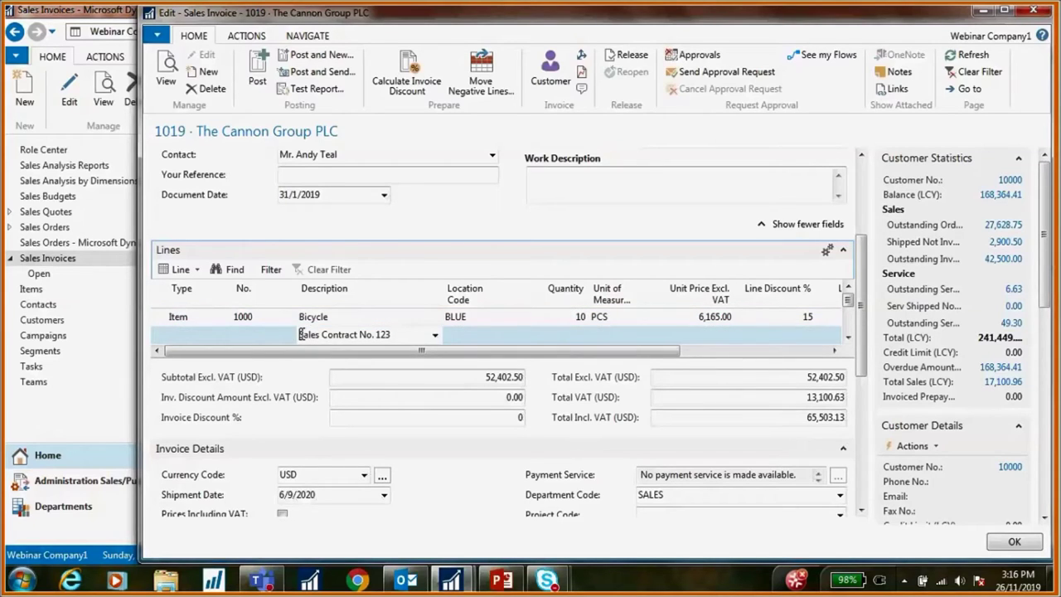
left_click_drag(300, 334, 396, 334)
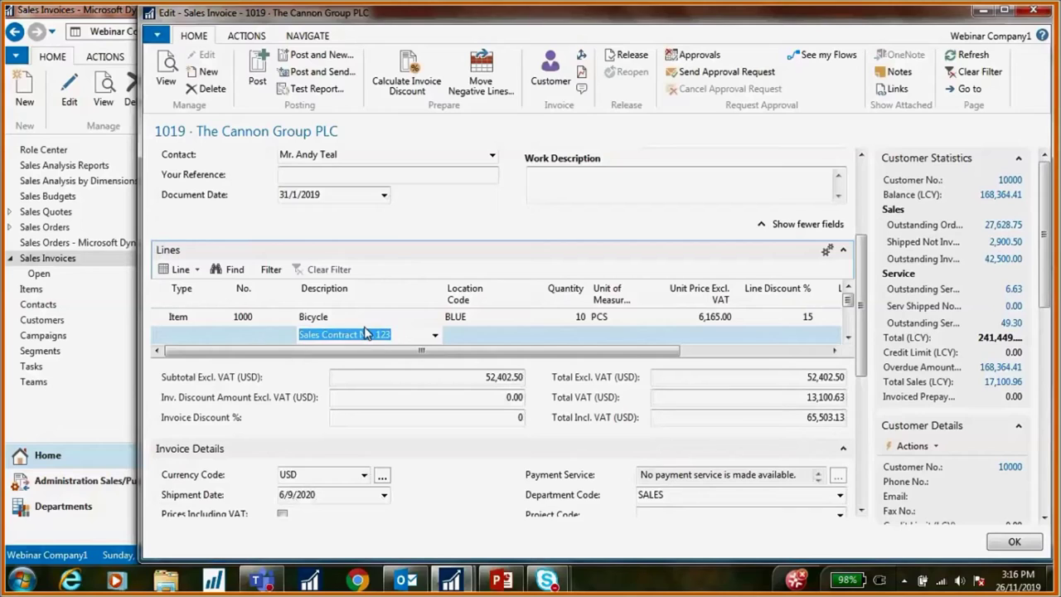
key("Up")
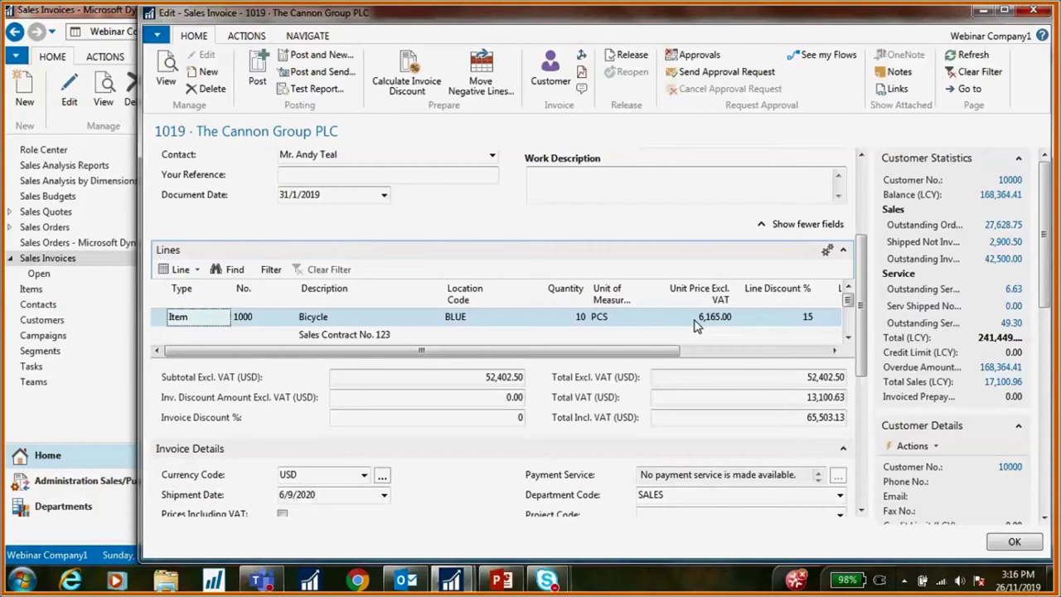
scroll(696, 326, "down", 3)
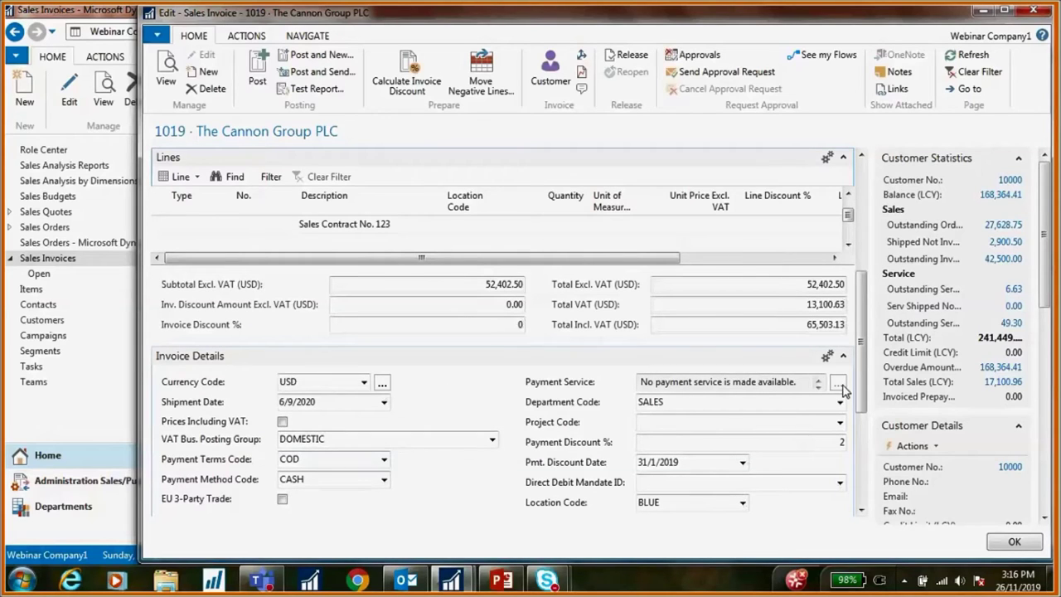
scroll(865, 357, "up", 5)
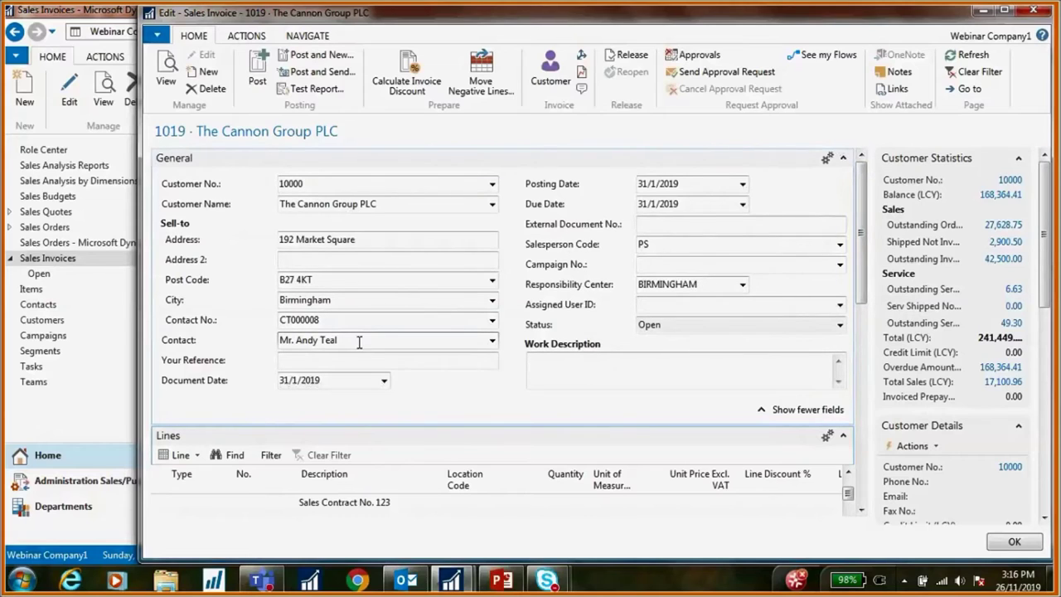
Preview the posting entries of The Cannon Group PLC's invoice, close the preview and minimise the invoice window.
left_click(247, 36)
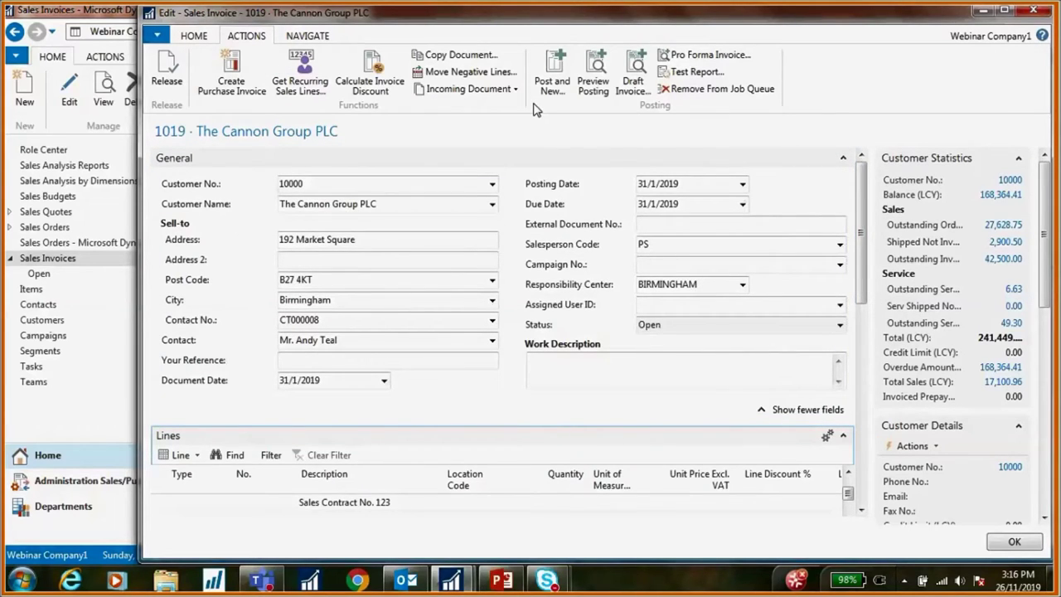
left_click(591, 68)
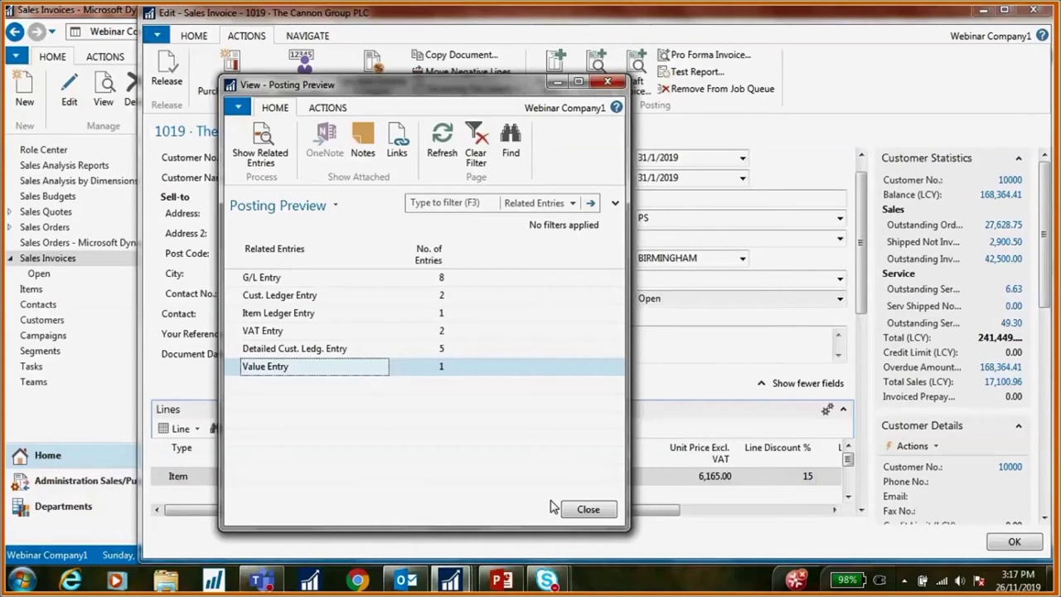
left_click(585, 508)
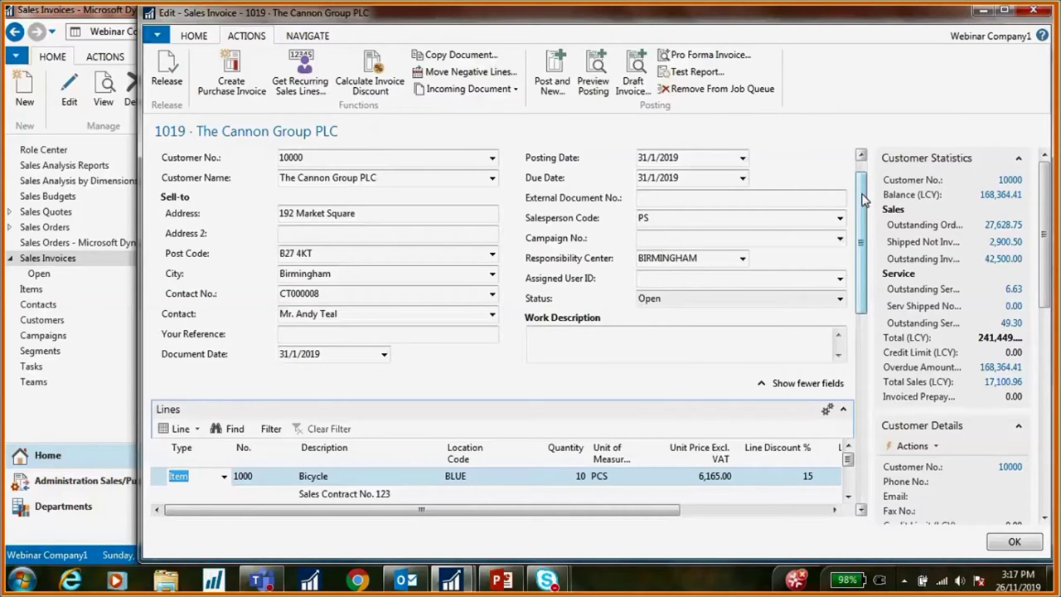
left_click_drag(862, 199, 862, 189)
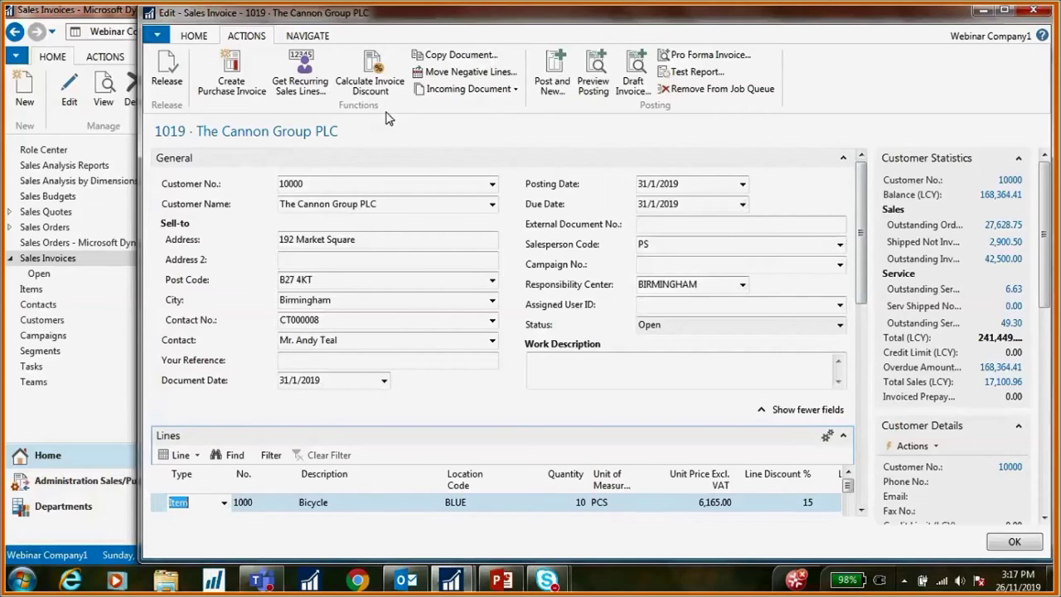
left_click(985, 12)
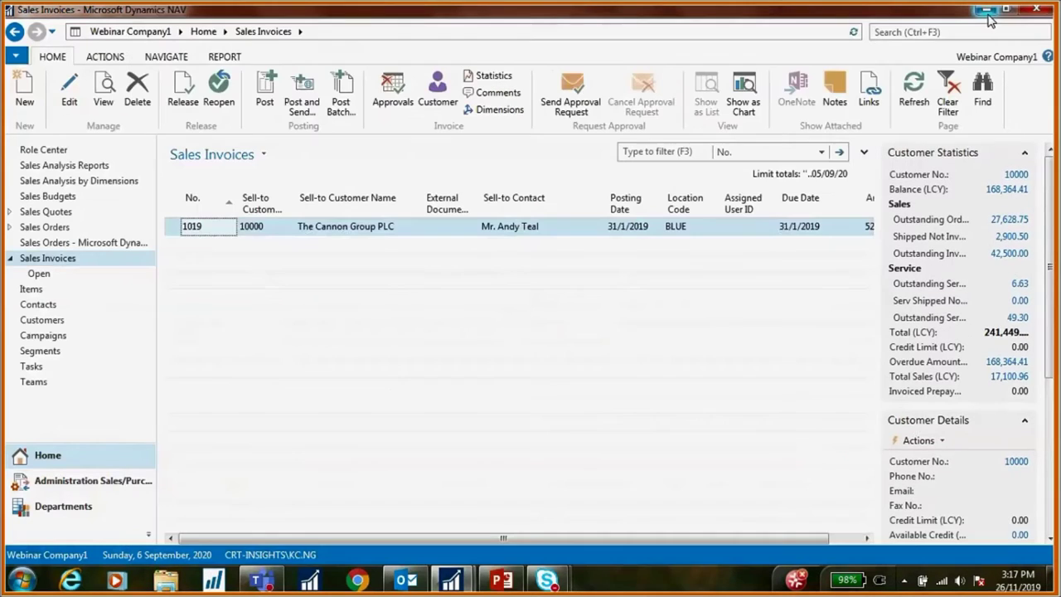
Search for Sales & Receivables Setup, check its Shipment on Invoice setting and close the setup.
left_click(926, 33)
type("sales rece")
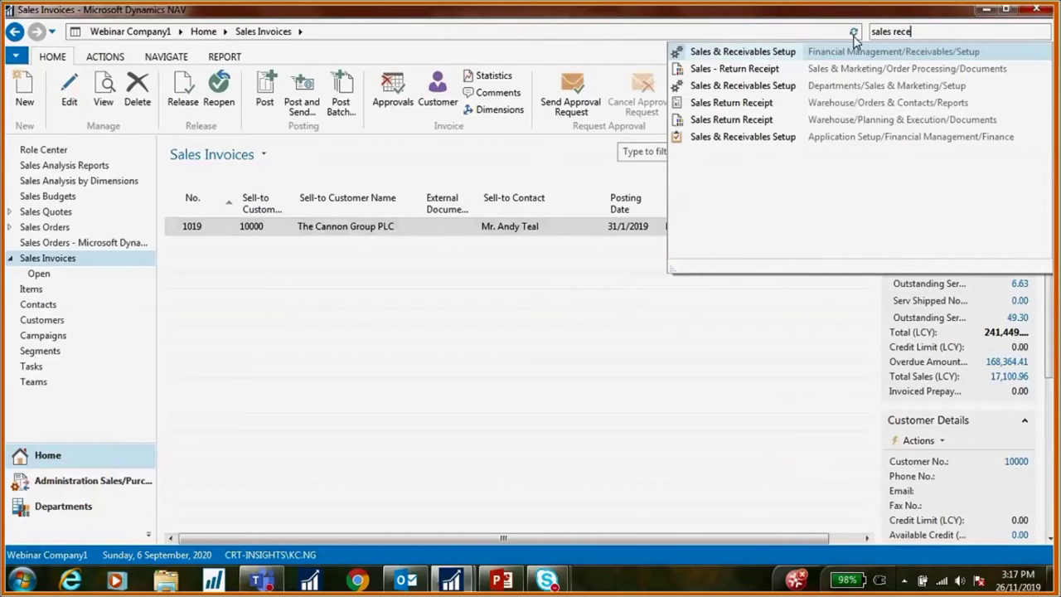
left_click(783, 51)
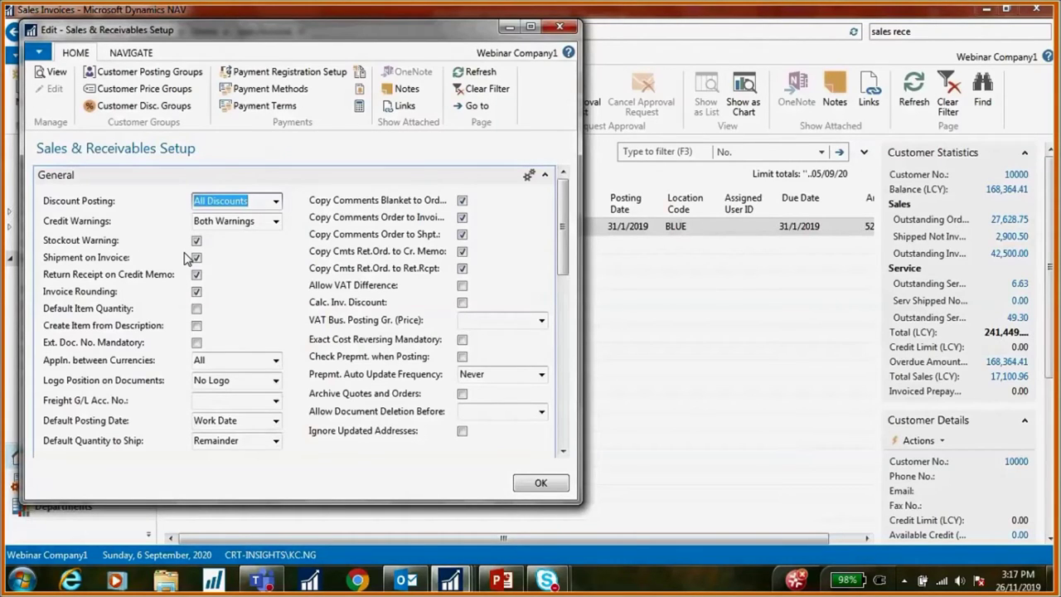
mouse_move(64, 263)
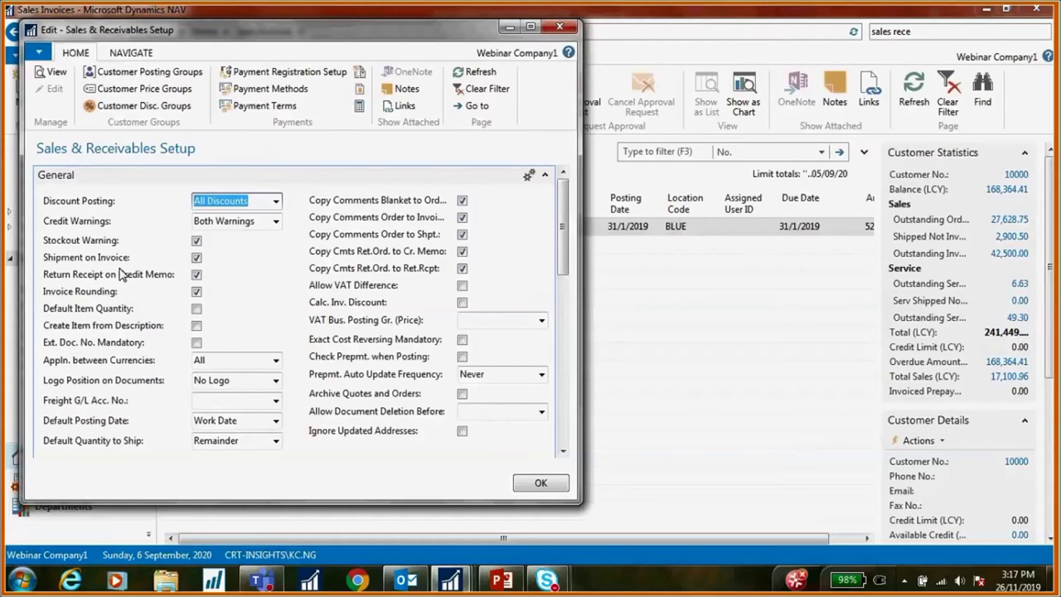
left_click(540, 484)
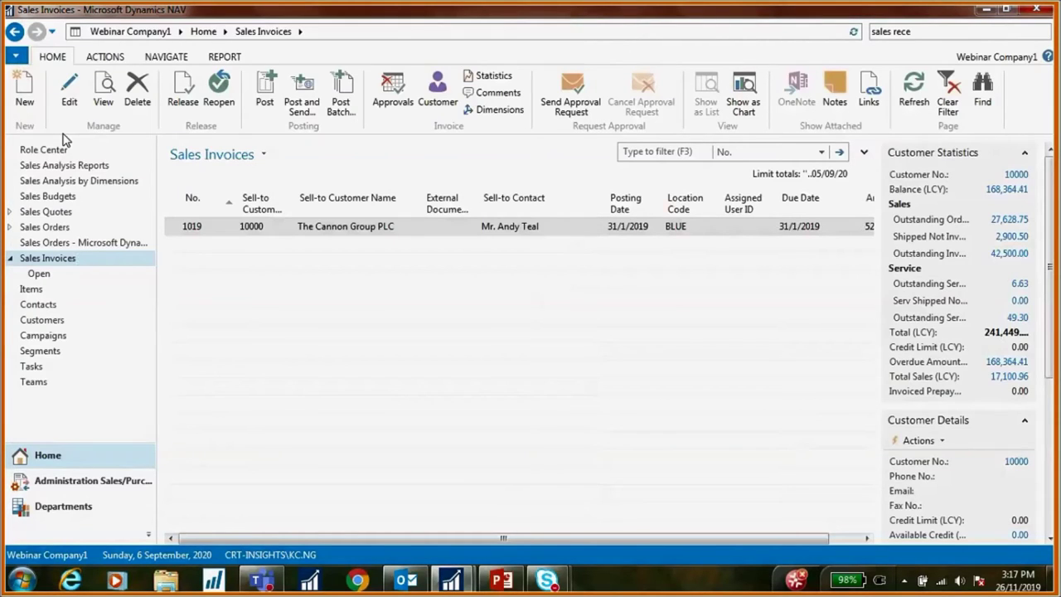
Reopen The Cannon Group PLC's sales invoice and post it.
double_click(434, 231)
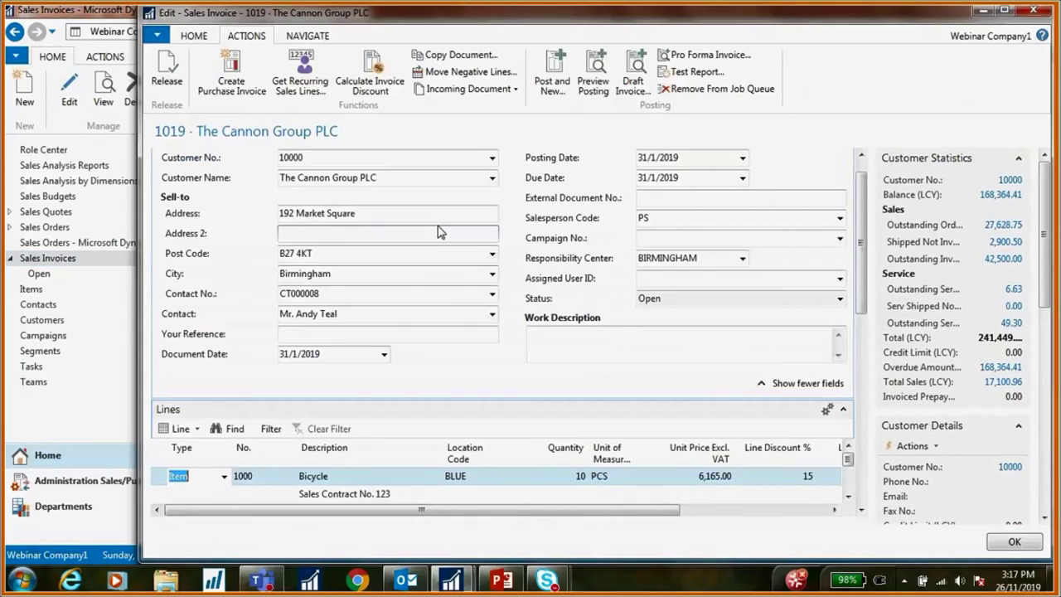
left_click(193, 35)
left_click(259, 73)
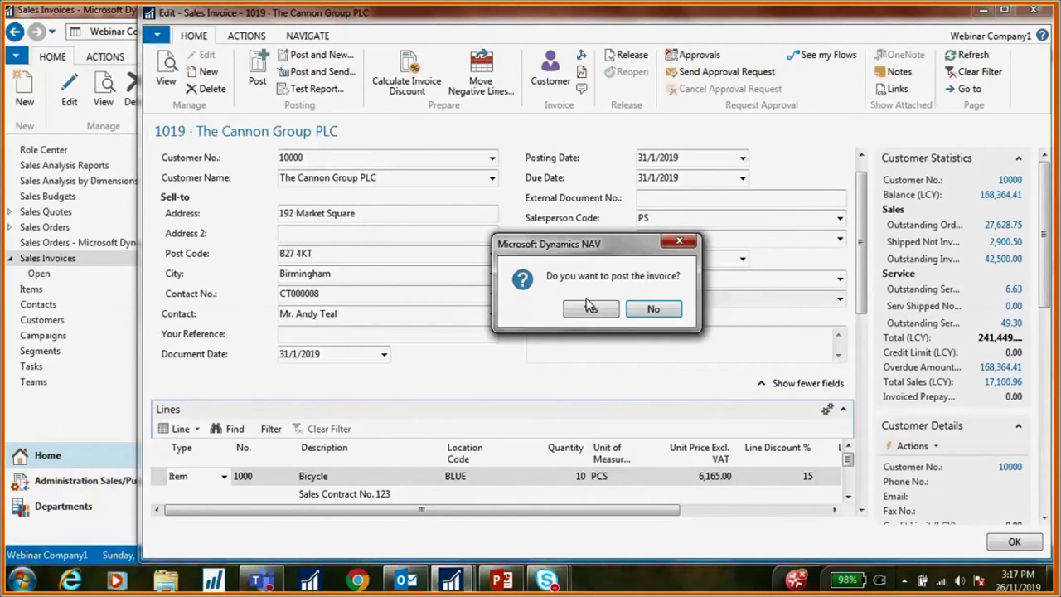
left_click(588, 305)
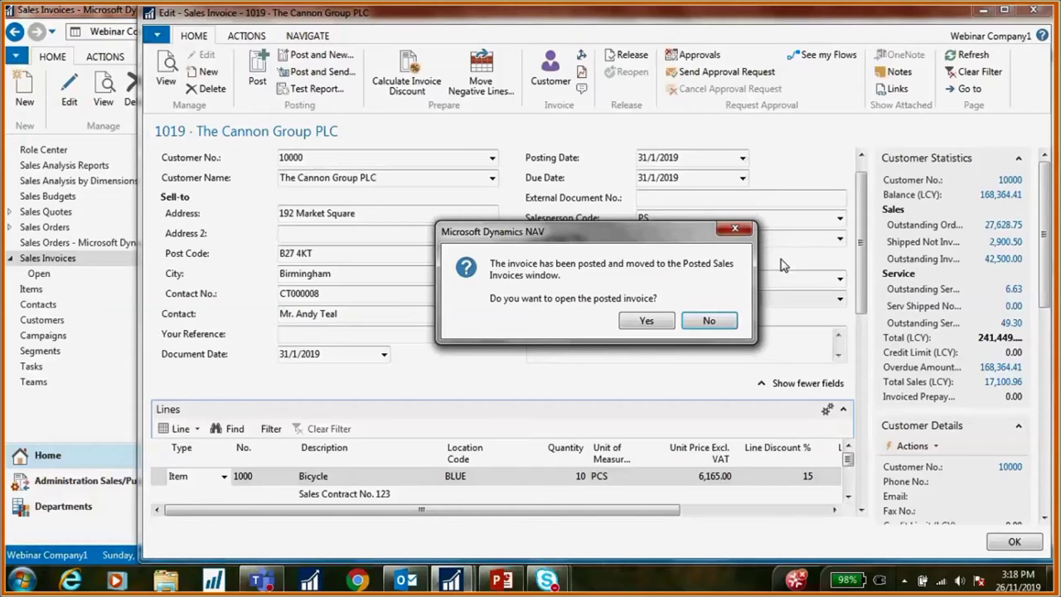
Open the posted sales invoice, review its lines and totals, and close it.
left_click(651, 322)
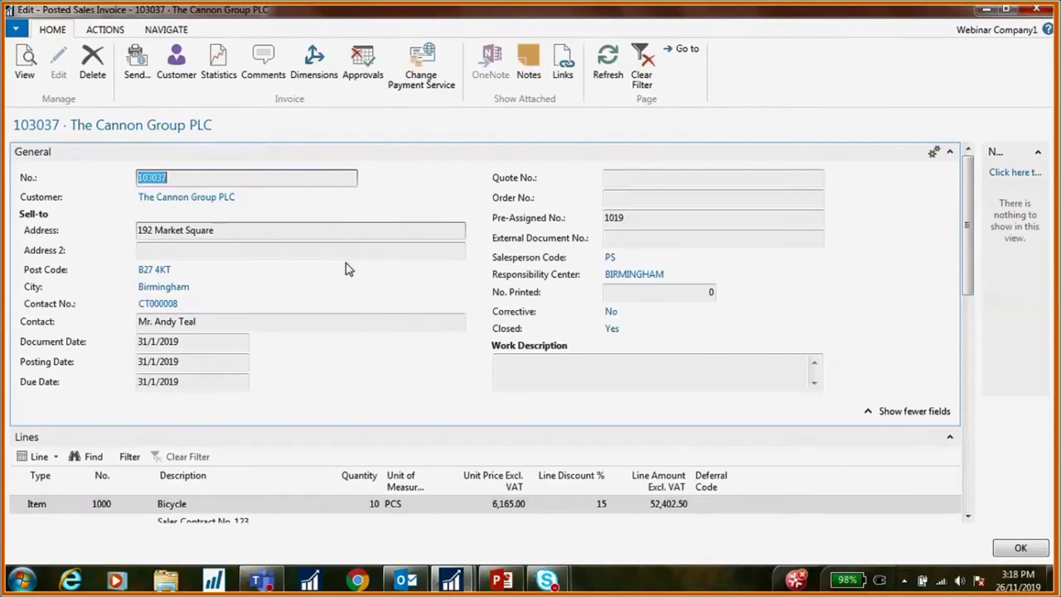
scroll(355, 303, "down", 3)
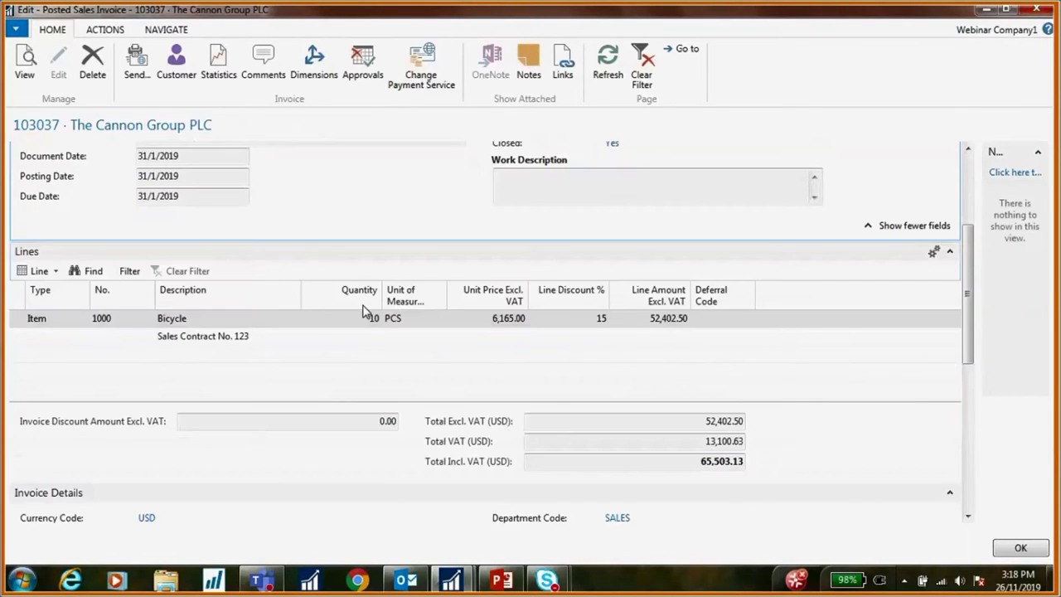
left_click(1036, 10)
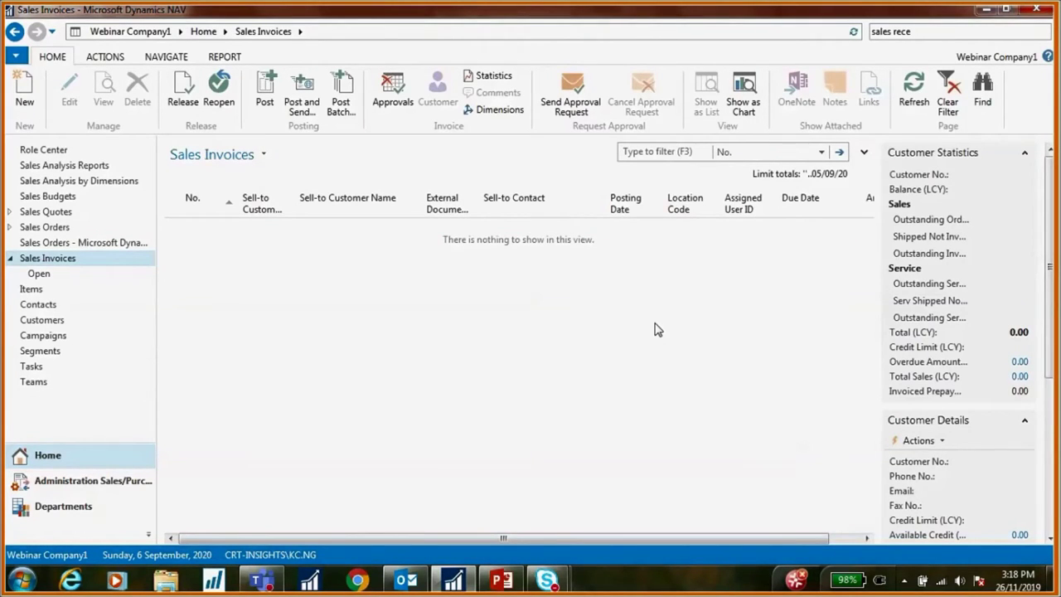
Switch to the PowerPoint presentation, start the slide show and advance to the Scenario 2 (G/L Account) slide.
left_click(514, 579)
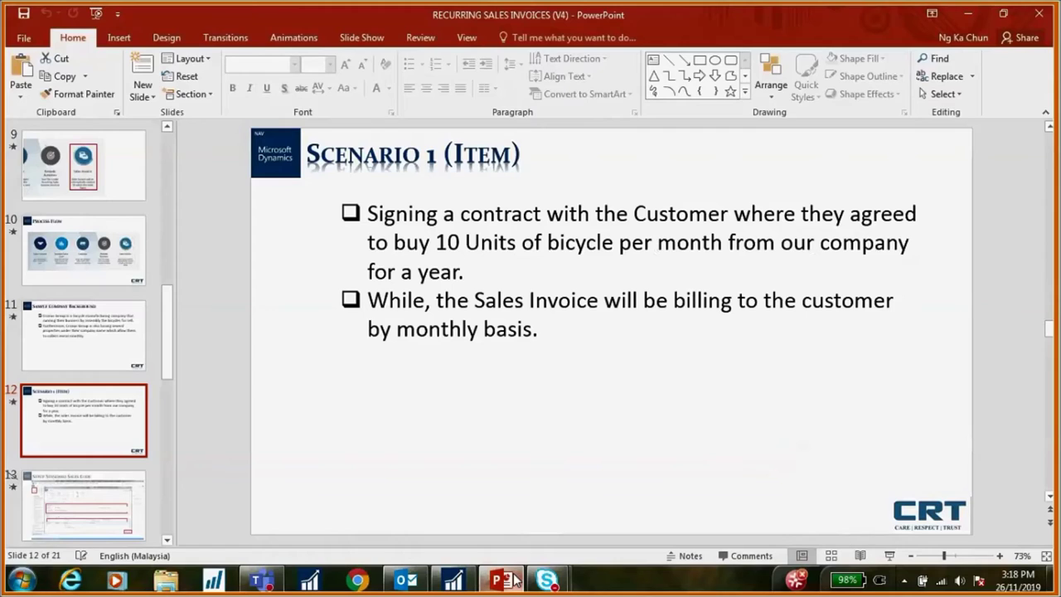
left_click(889, 556)
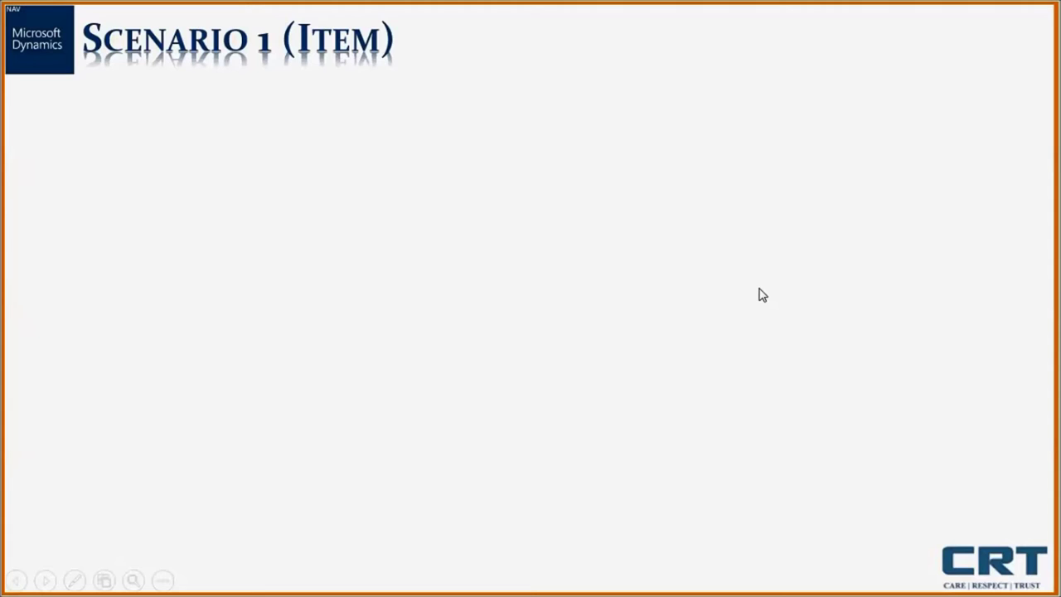
left_click(762, 295)
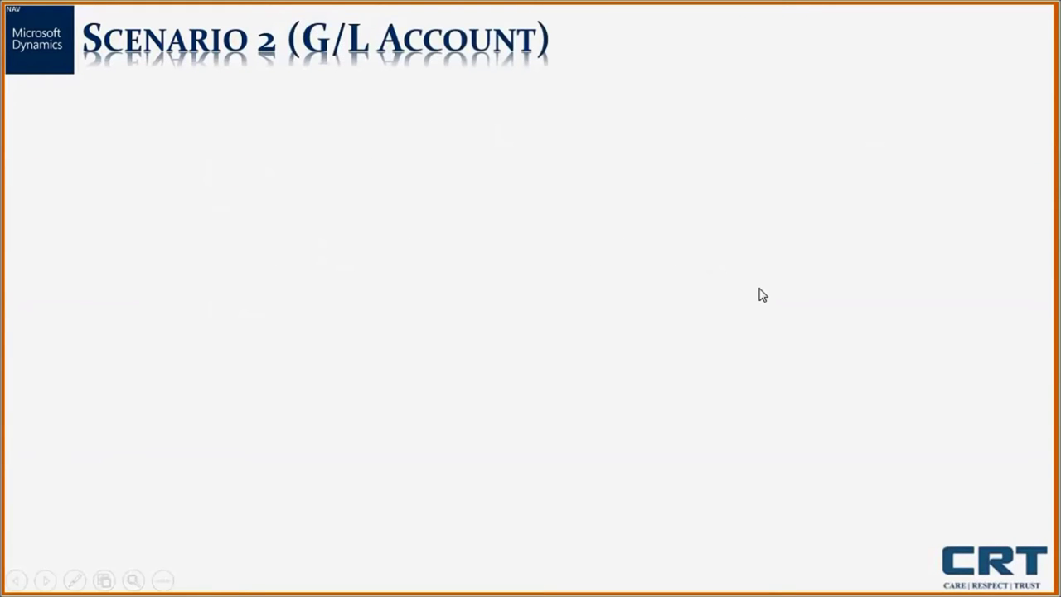
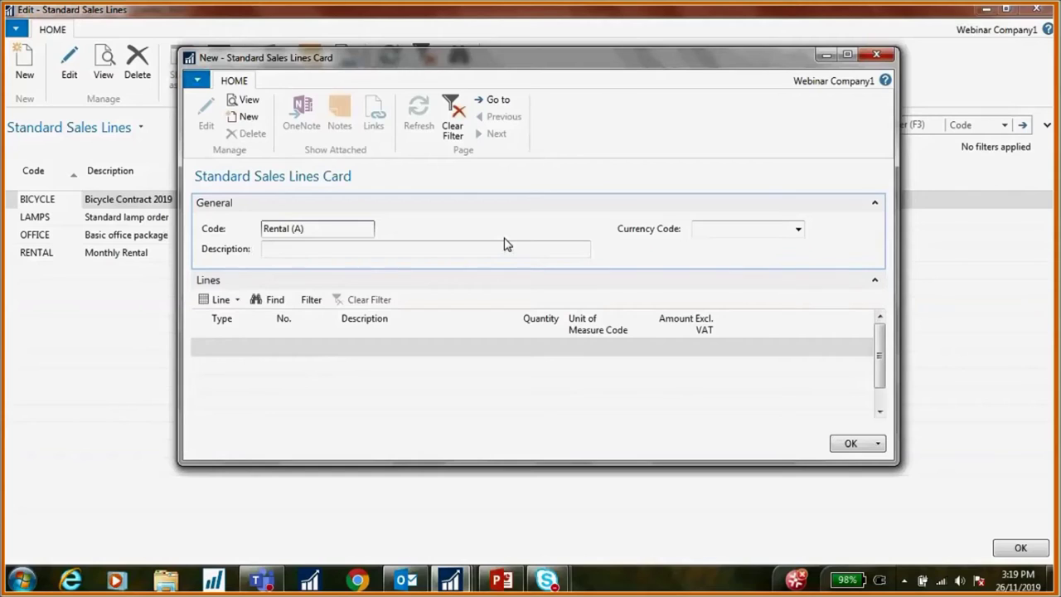
Set the new standard sales code's description to Rental (A) and its currency code to USD.
left_click(505, 245)
type("Ren")
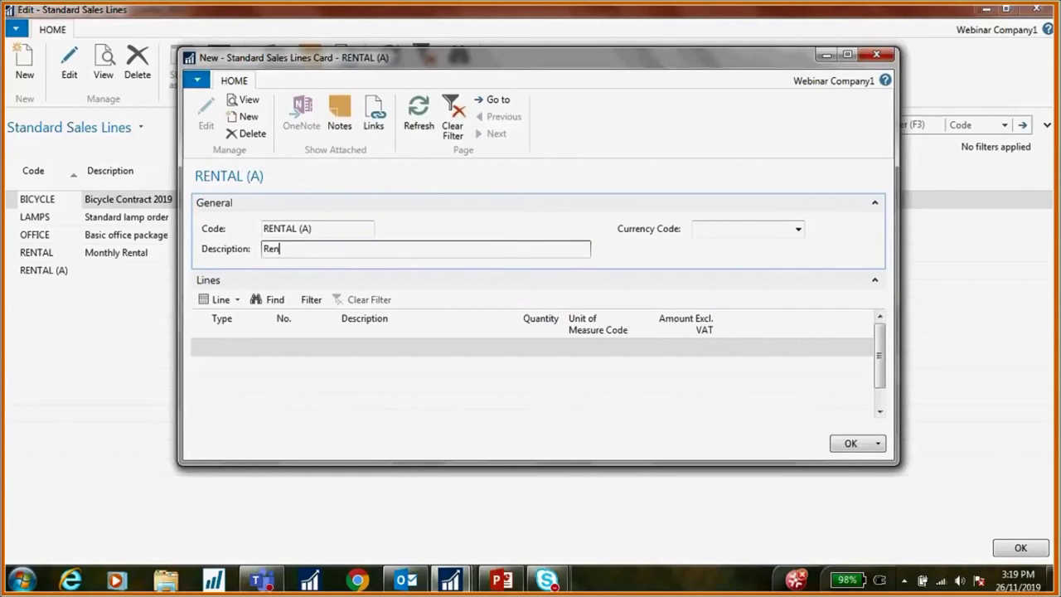
type("tal (A)")
left_click(744, 230)
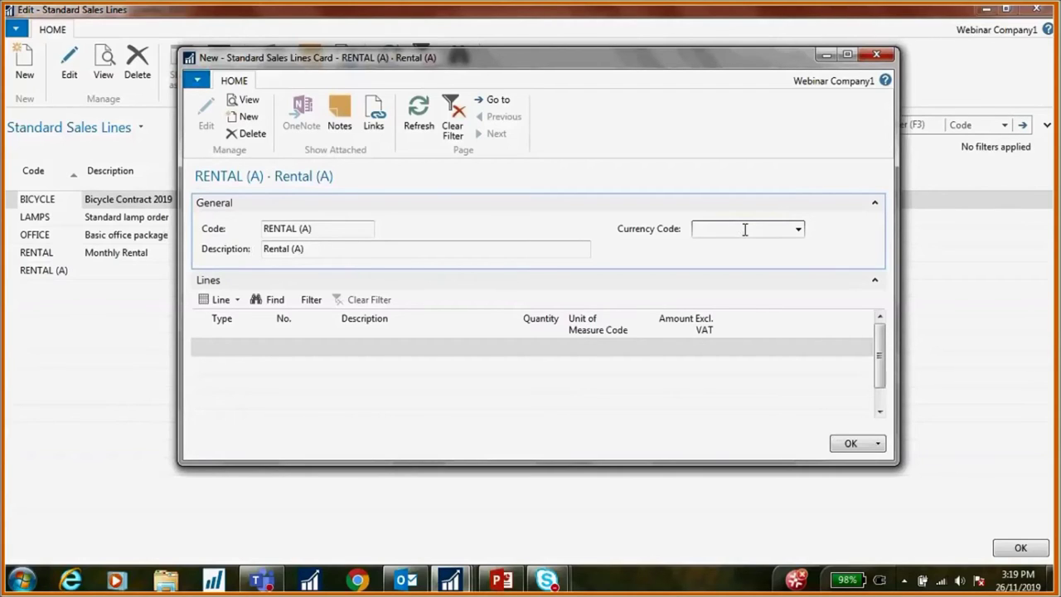
type("U")
key("Tab")
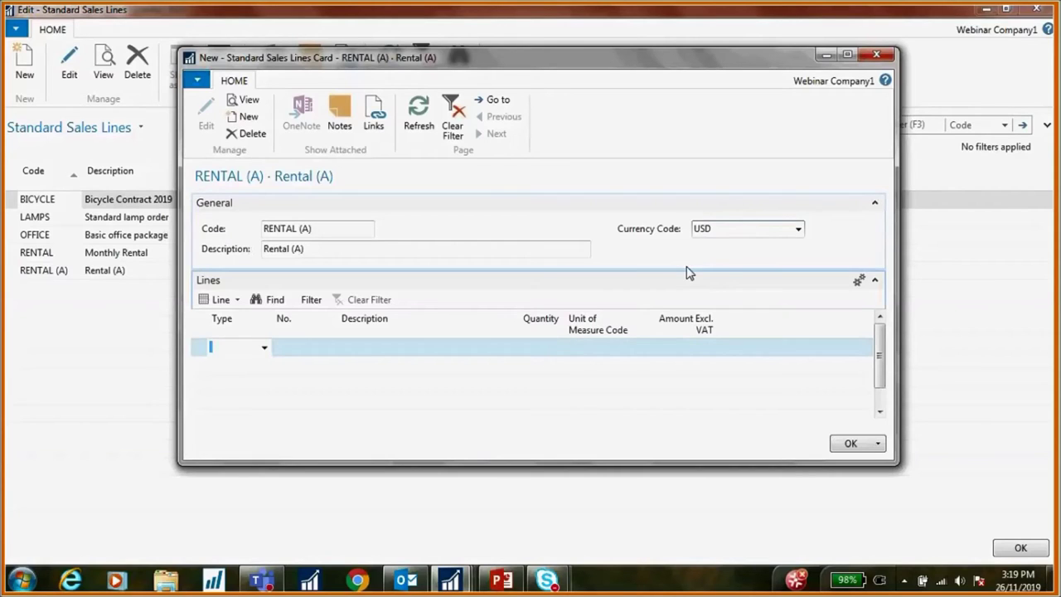
Add a G/L Account line and find and assign the Rental account from the full account list.
left_click(264, 348)
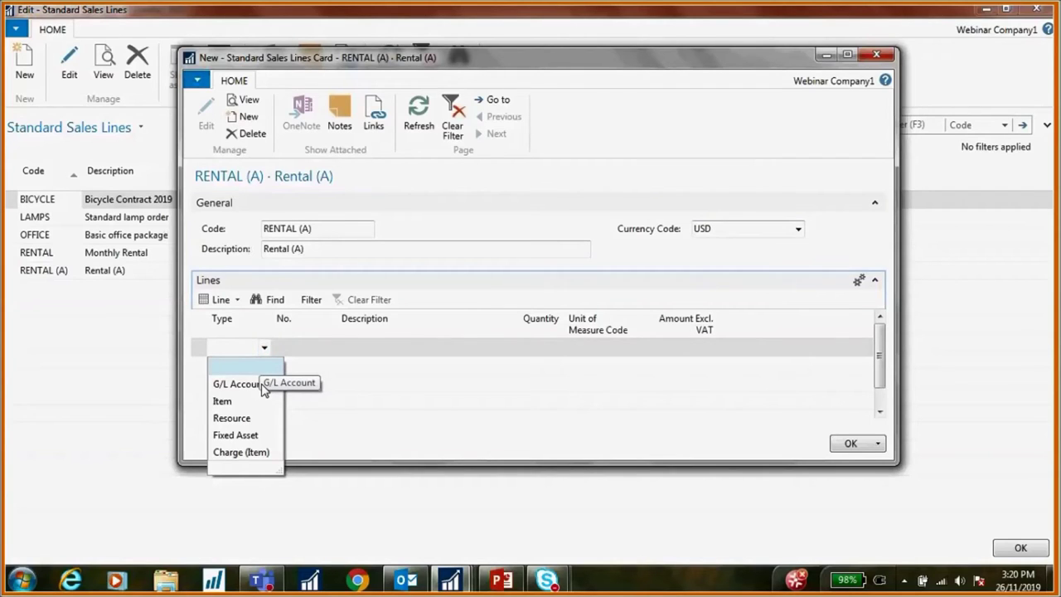
left_click(264, 385)
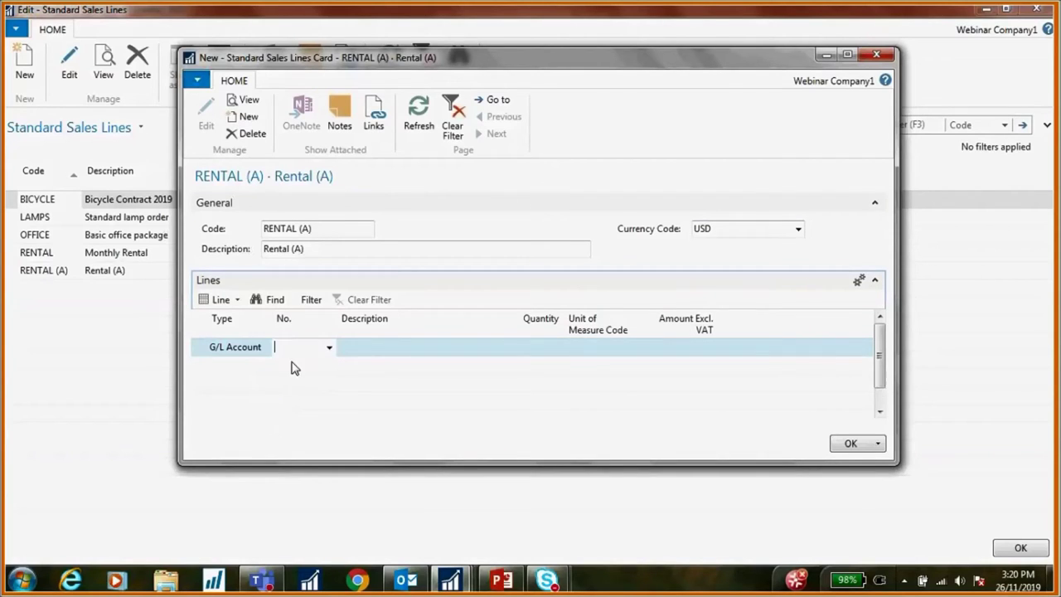
left_click(328, 347)
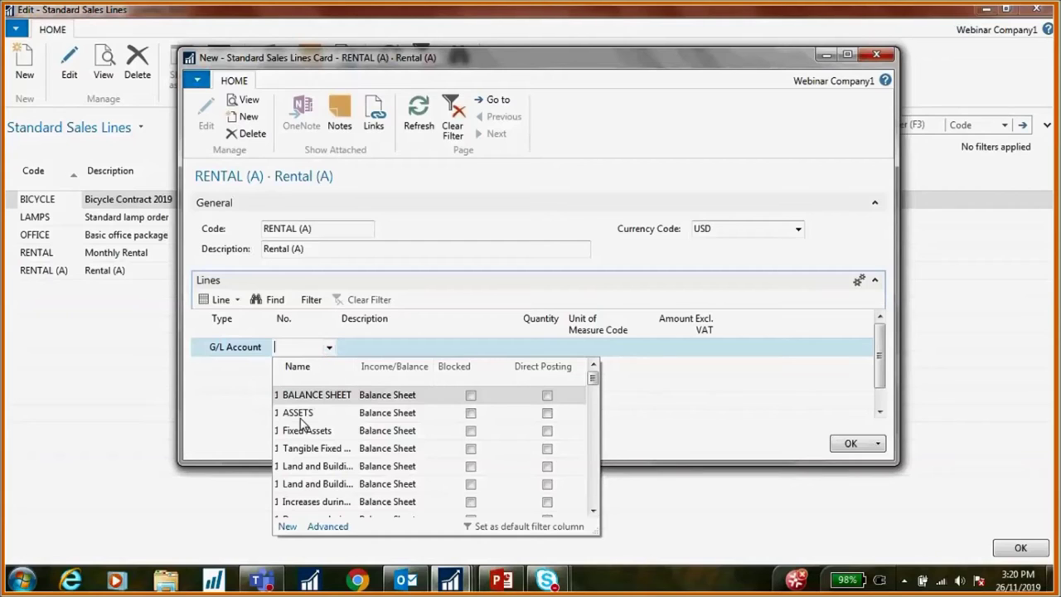
left_click(329, 527)
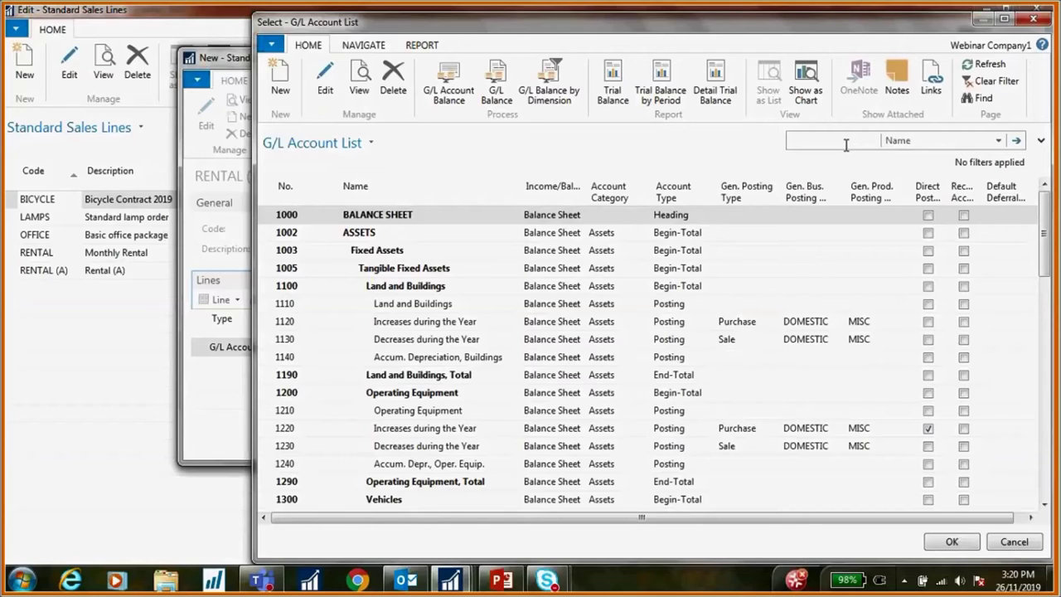
type("rental")
key("Return")
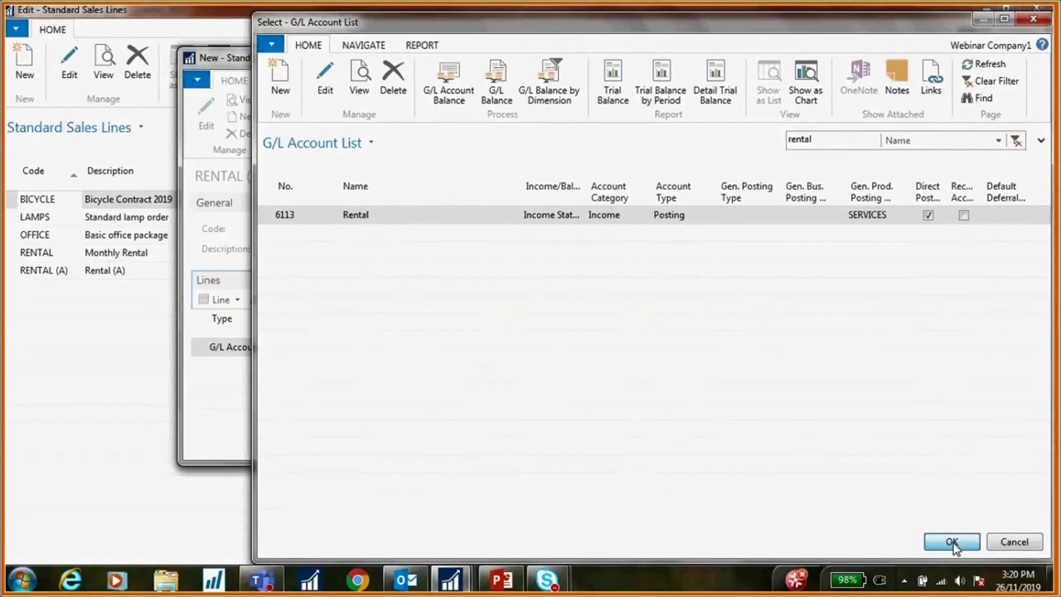
left_click(951, 542)
key("Return")
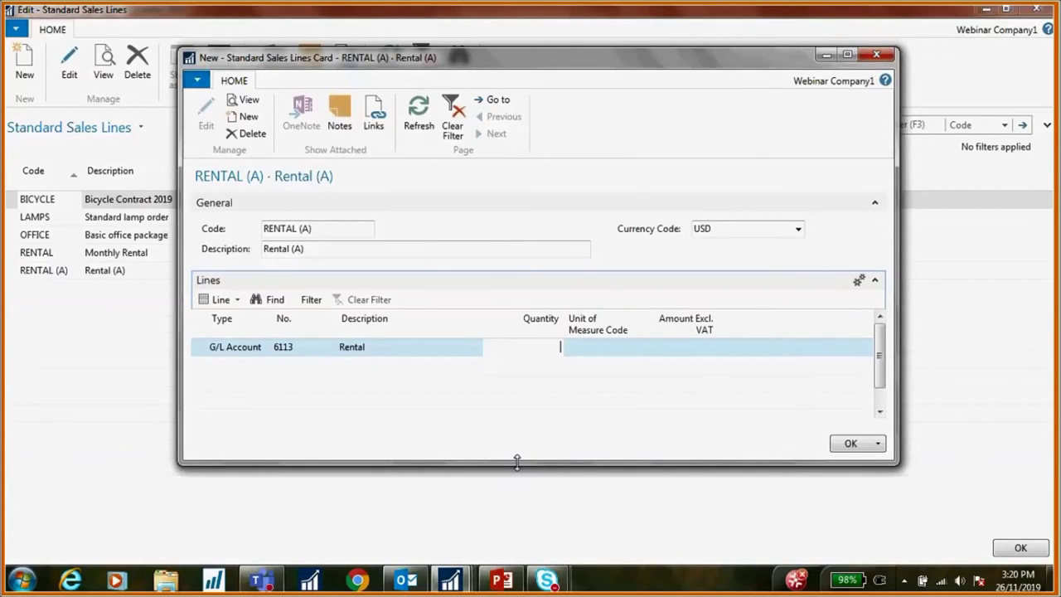
Complete the Rental line with quantity 1, unit of measure MONTH and an amount excluding VAT of 2000.
type("1")
key("Return")
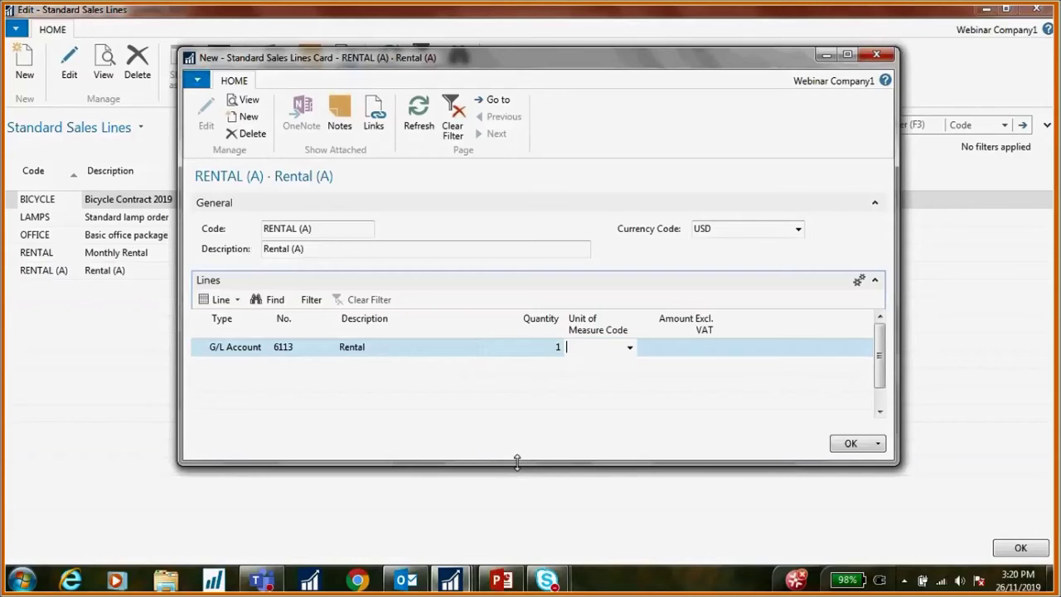
left_click(630, 347)
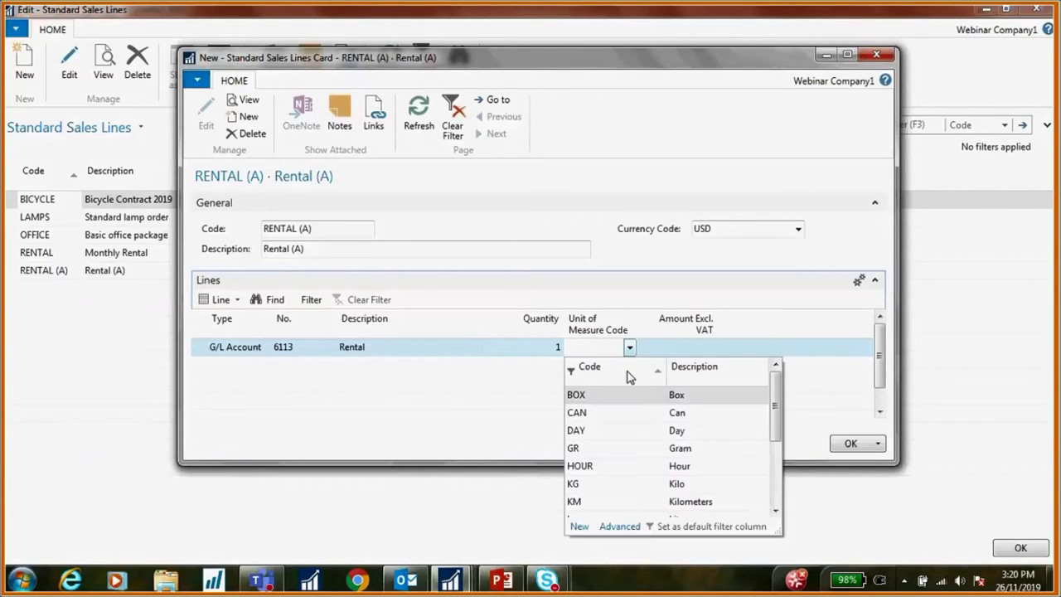
scroll(599, 436, "down", 2)
left_click(600, 440)
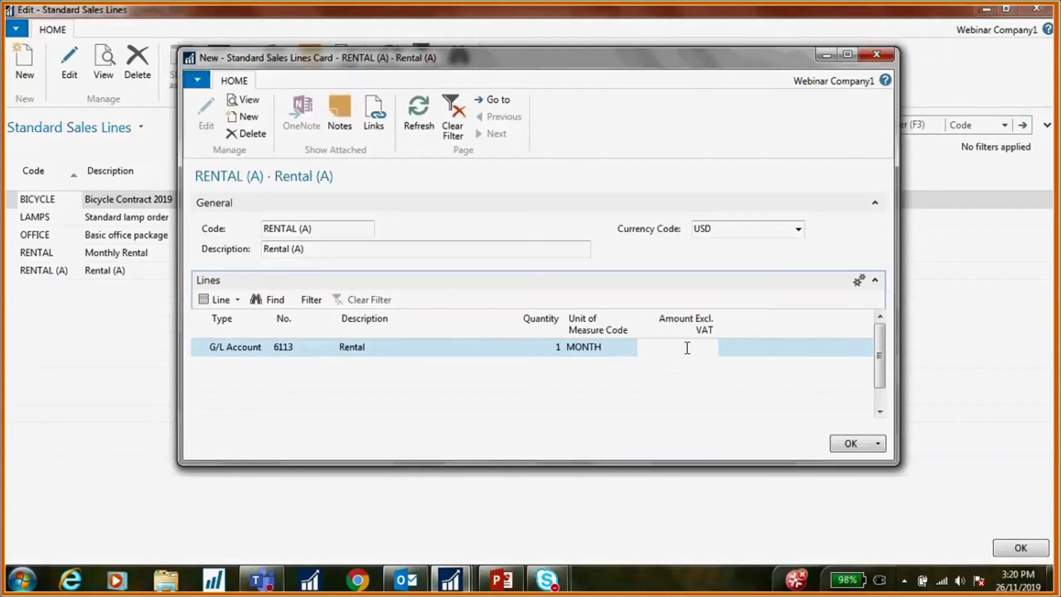
type("2000")
key("Return")
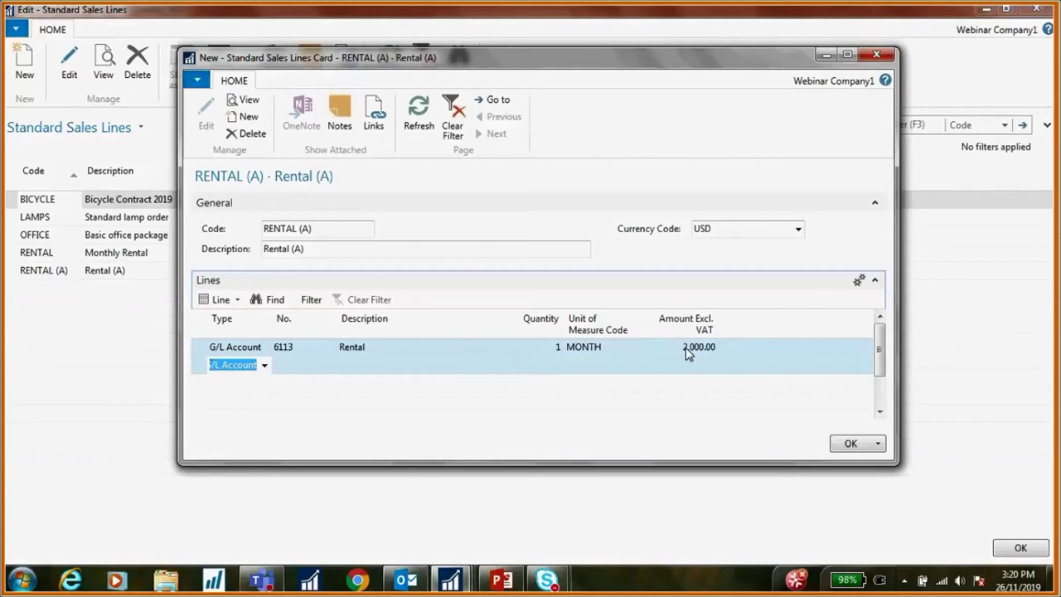
left_click(199, 349)
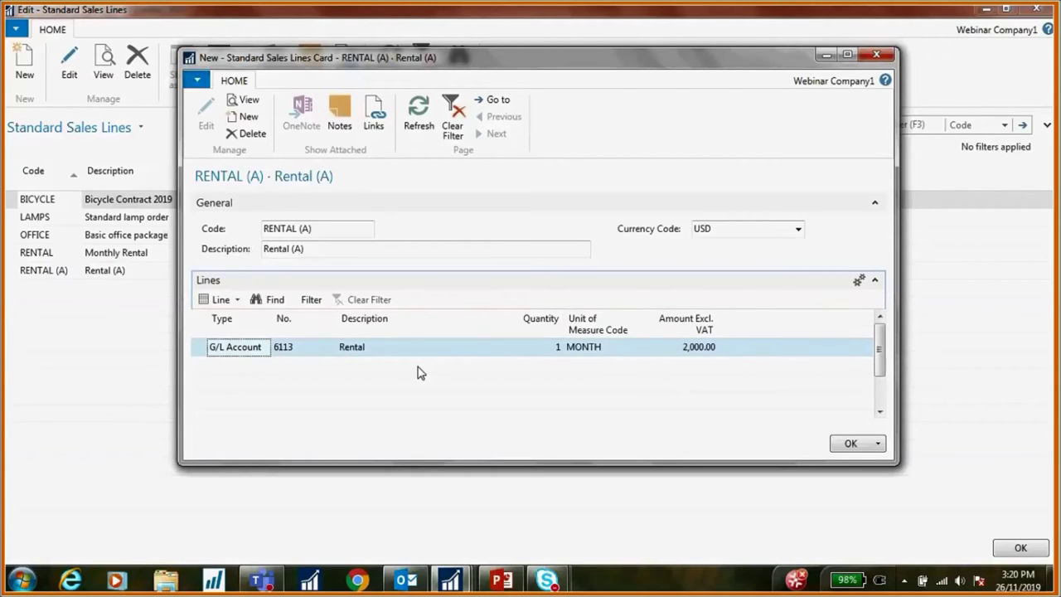
Review the additional dimension columns available for the sales lines, such as Salesperson Code, and close the column selection without changes.
mouse_move(681, 327)
right_click(678, 331)
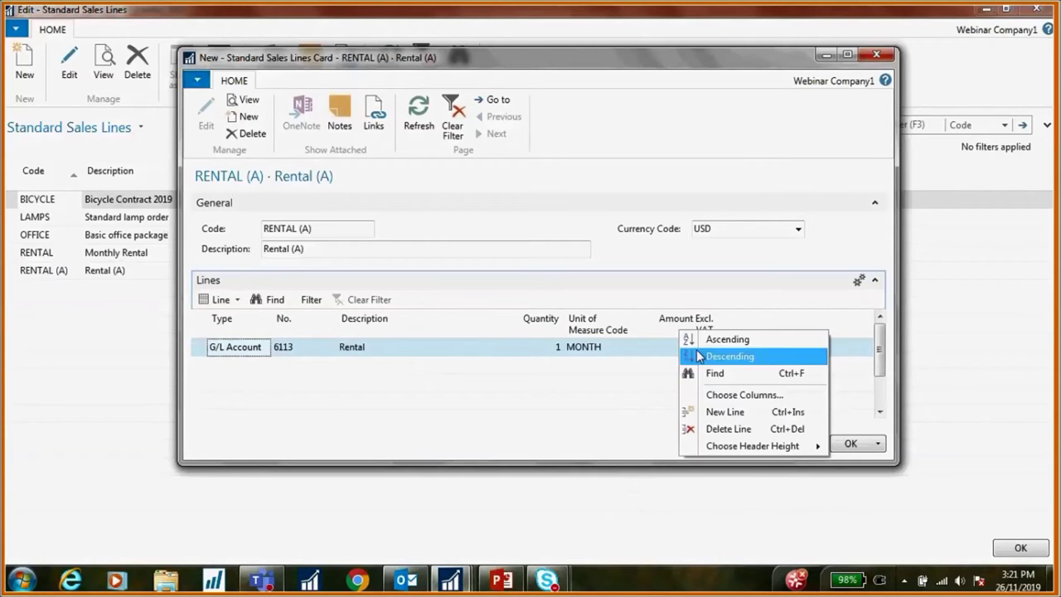
left_click(706, 395)
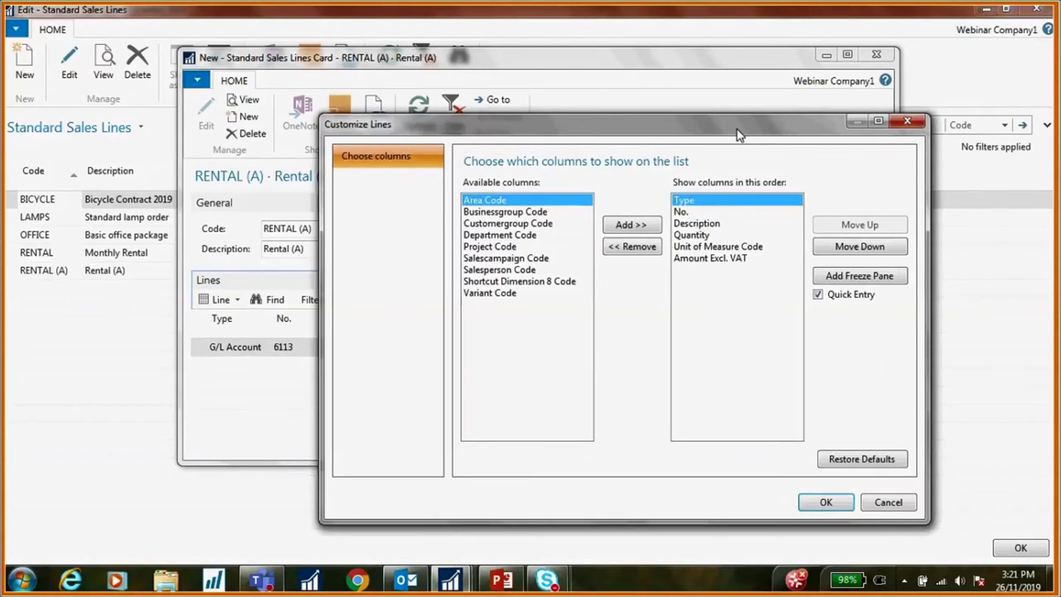
left_click_drag(739, 134, 702, 102)
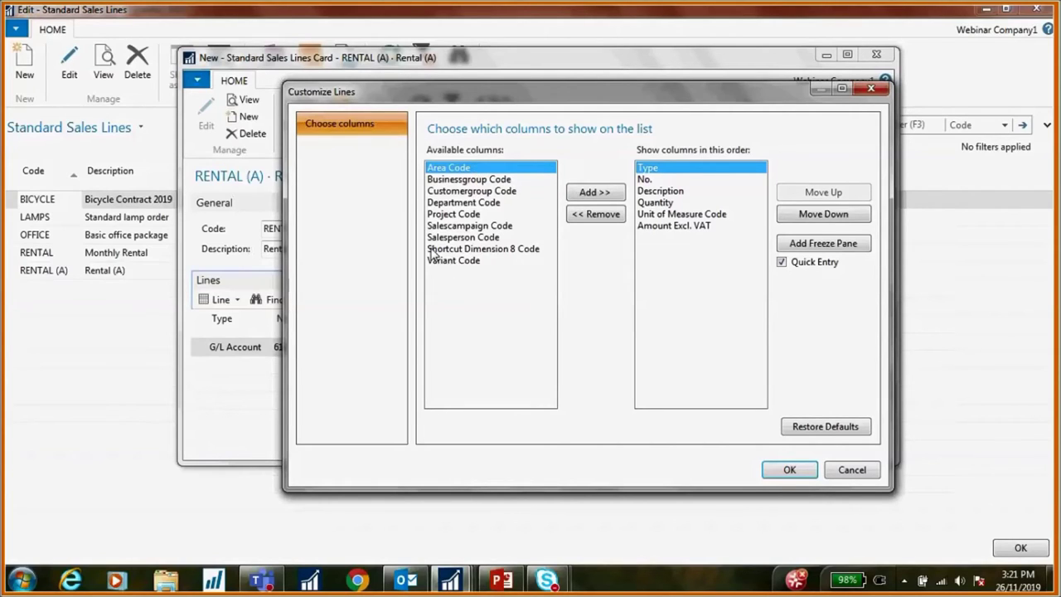
left_click(479, 239)
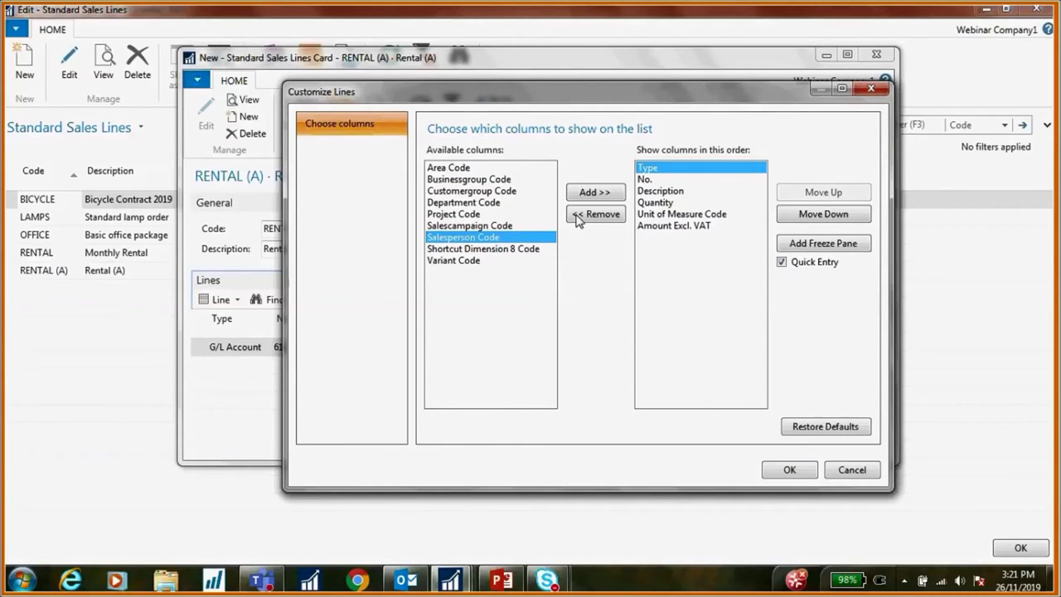
left_click(870, 88)
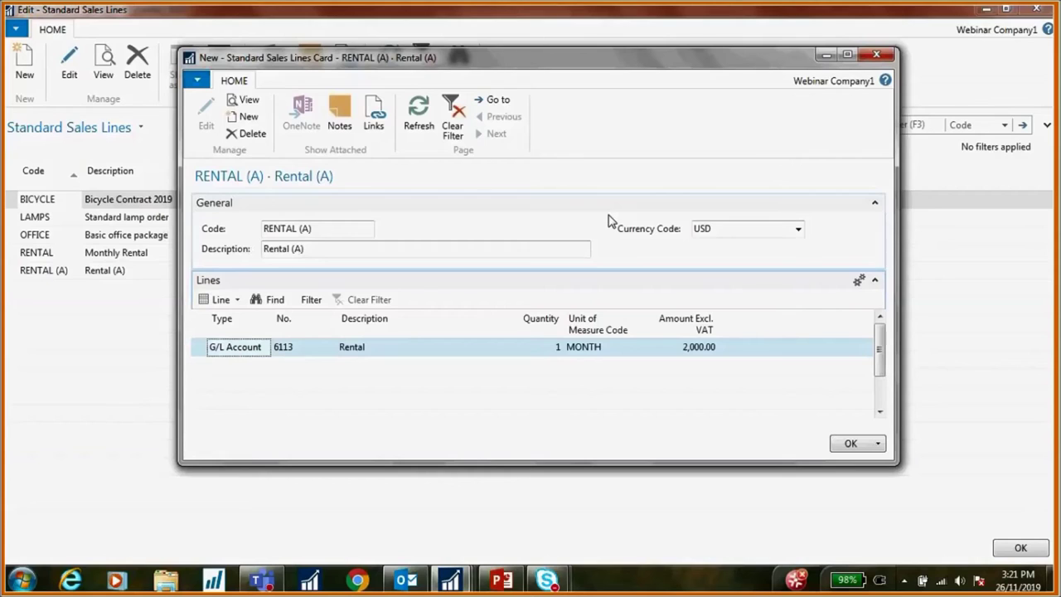
Confirm the RENTAL (A) card and close the list of standard sales lines.
left_click(843, 450)
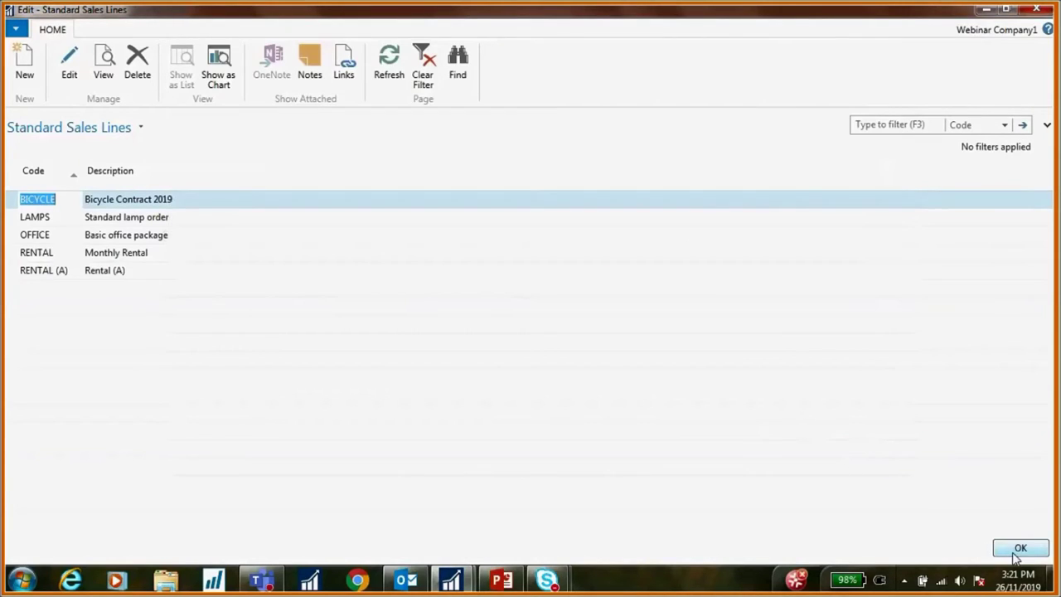
left_click(1016, 548)
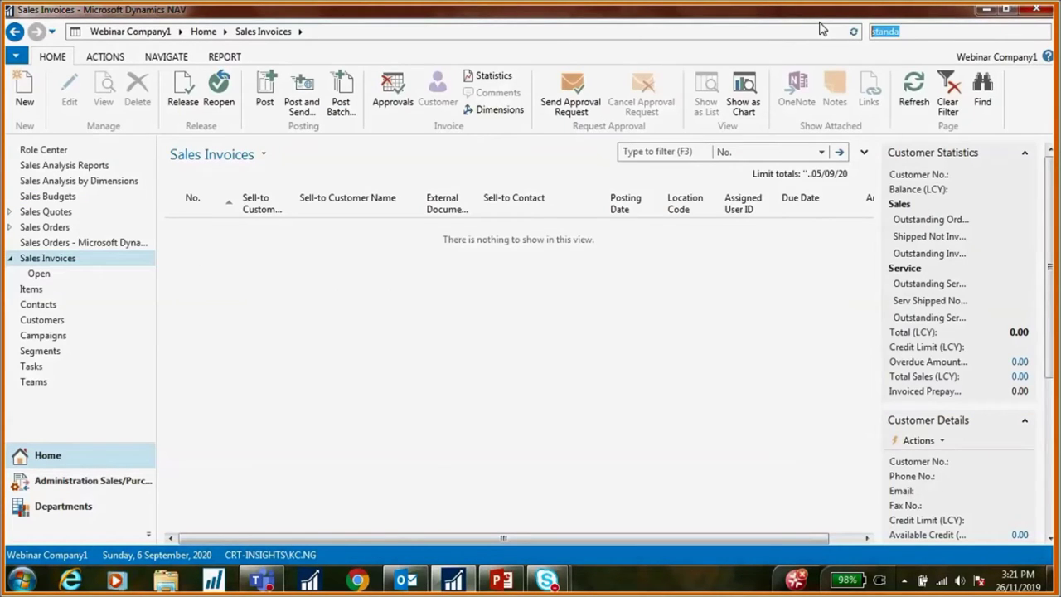
Search for General Ledger Setup, examine its global and shortcut dimension codes, and close the setup.
type("gen")
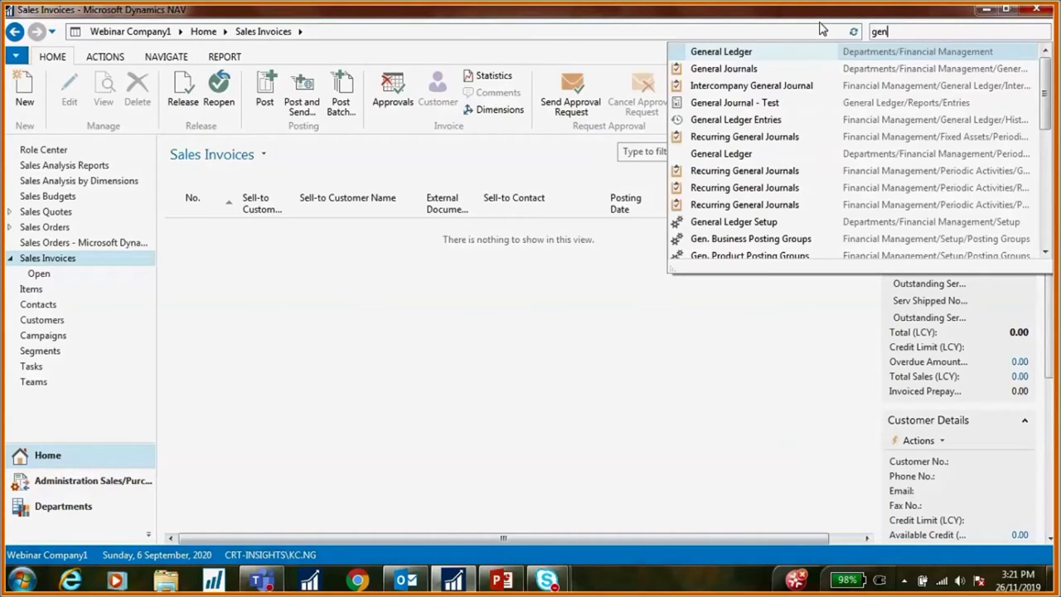
type(" led se")
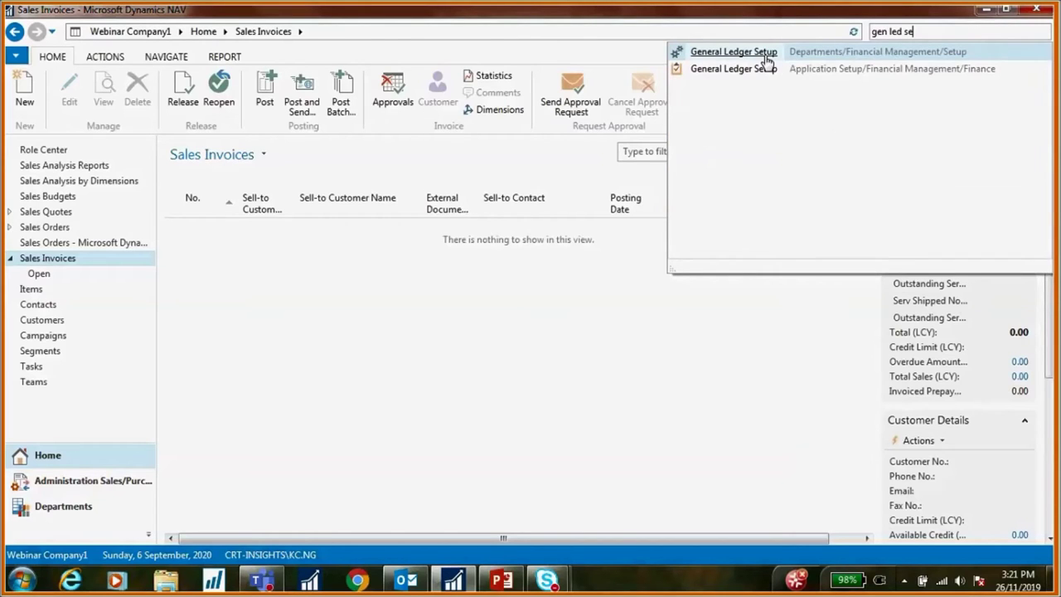
left_click(767, 64)
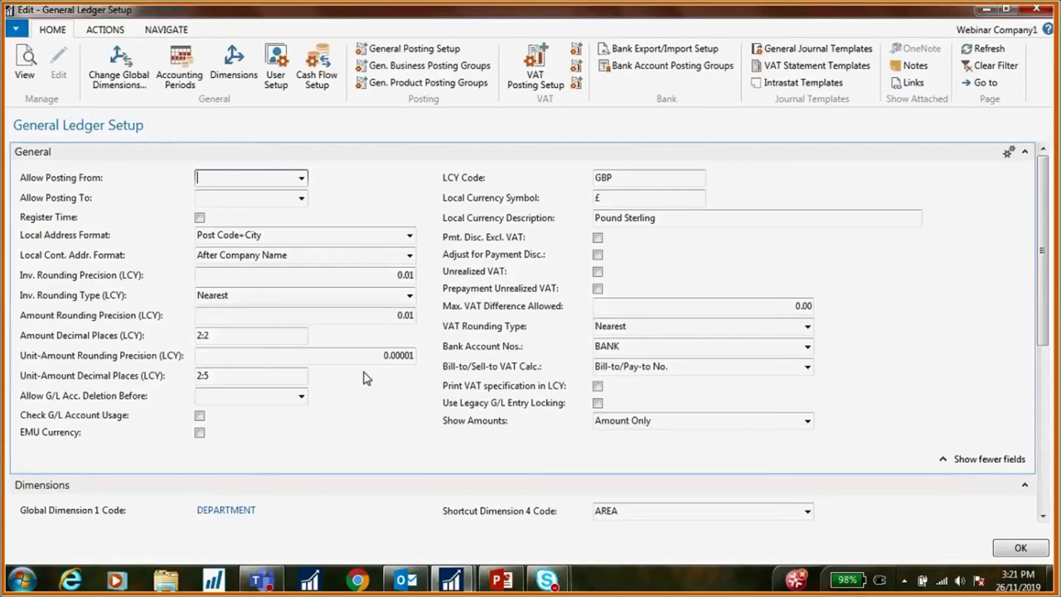
scroll(365, 378, "down", 3)
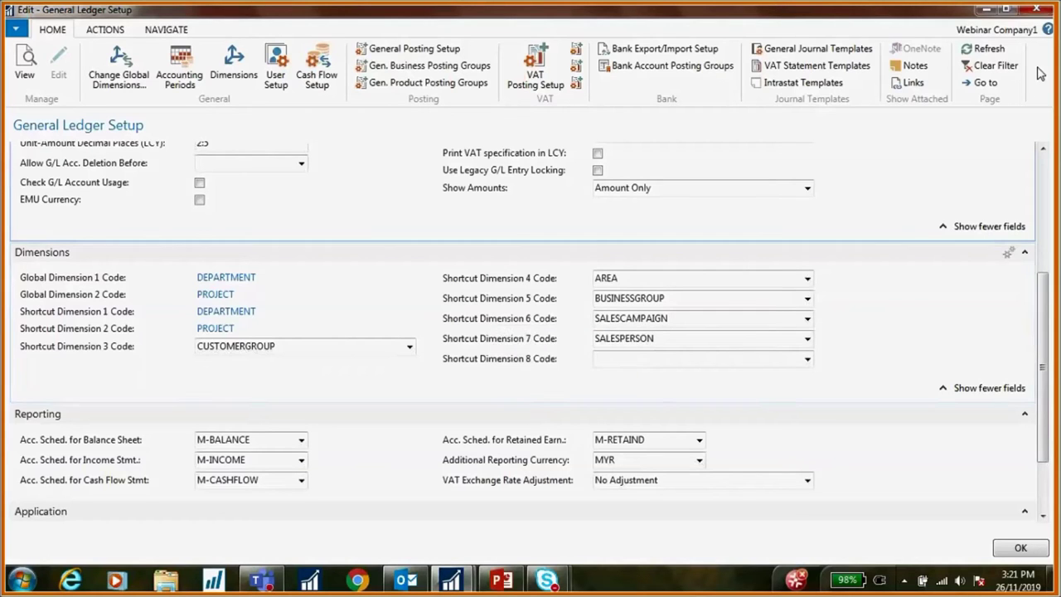
left_click(1036, 10)
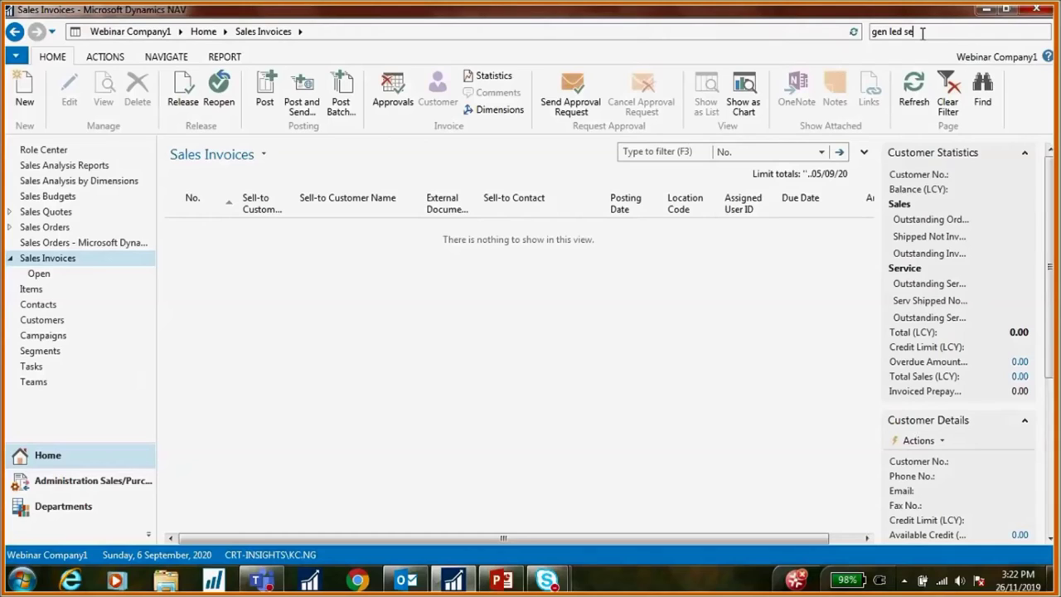
Search for the customer list and open Selangorian Ltd.'s customer card for editing.
left_click(922, 32)
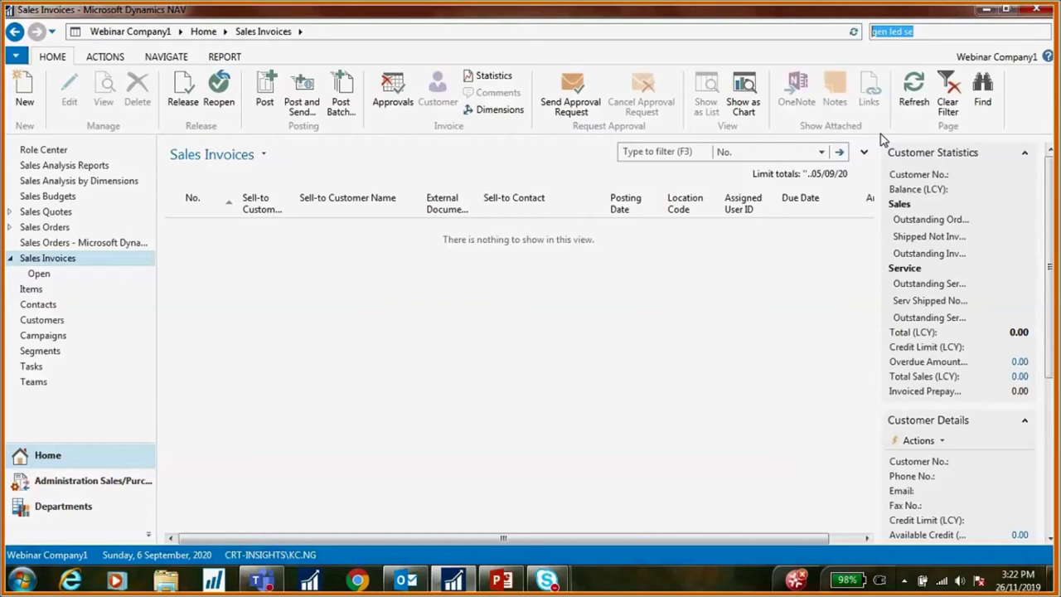
type("customer")
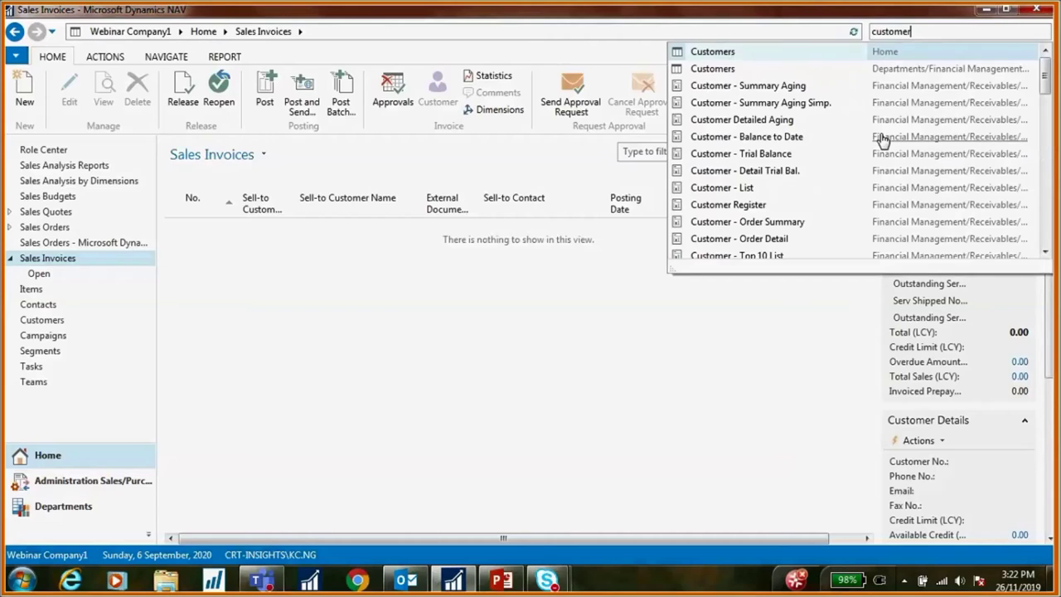
left_click(710, 52)
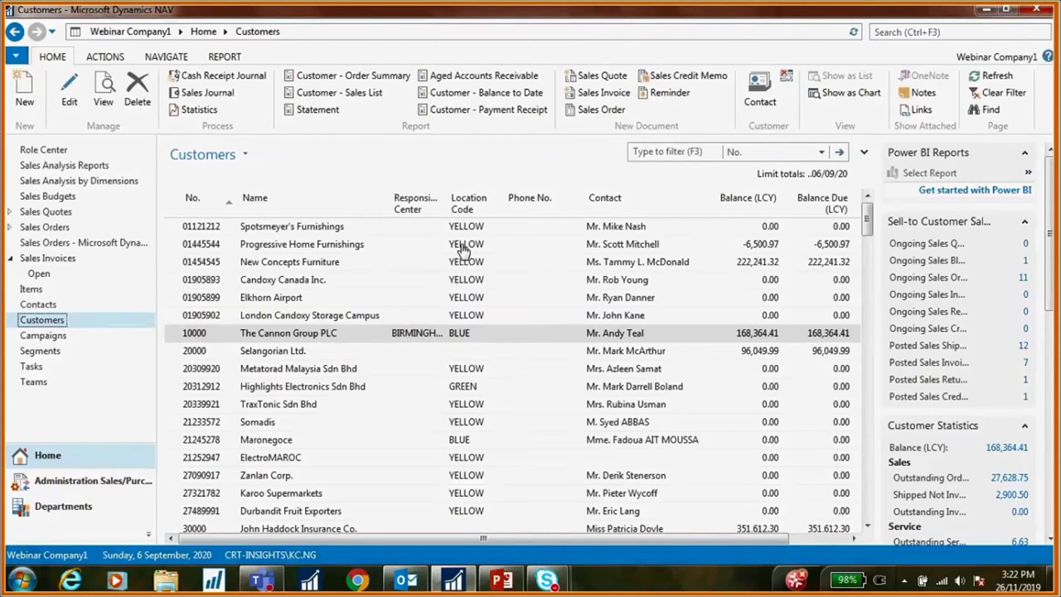
left_click(364, 351)
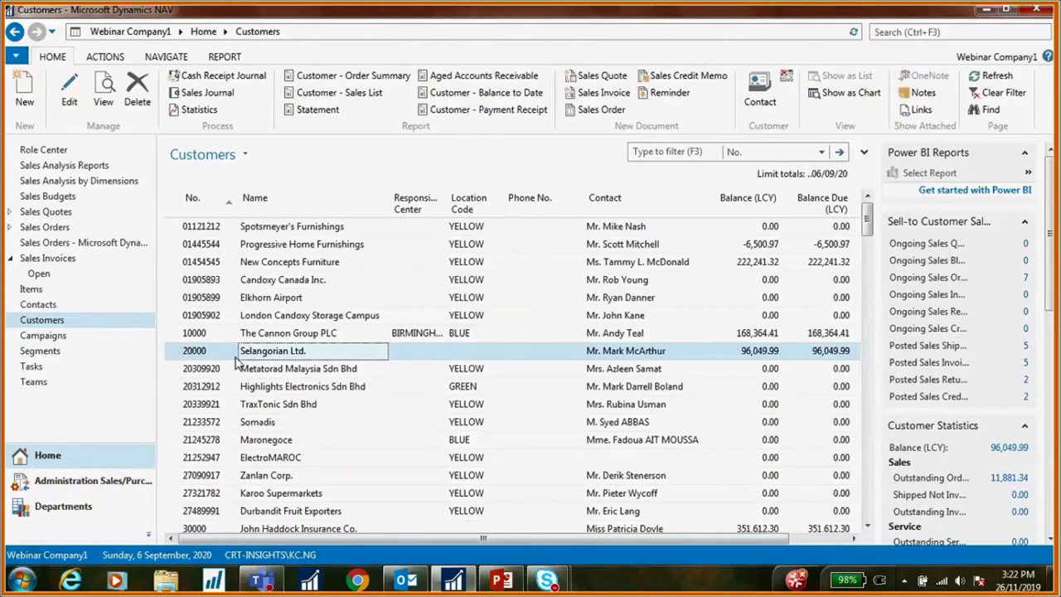
left_click(69, 91)
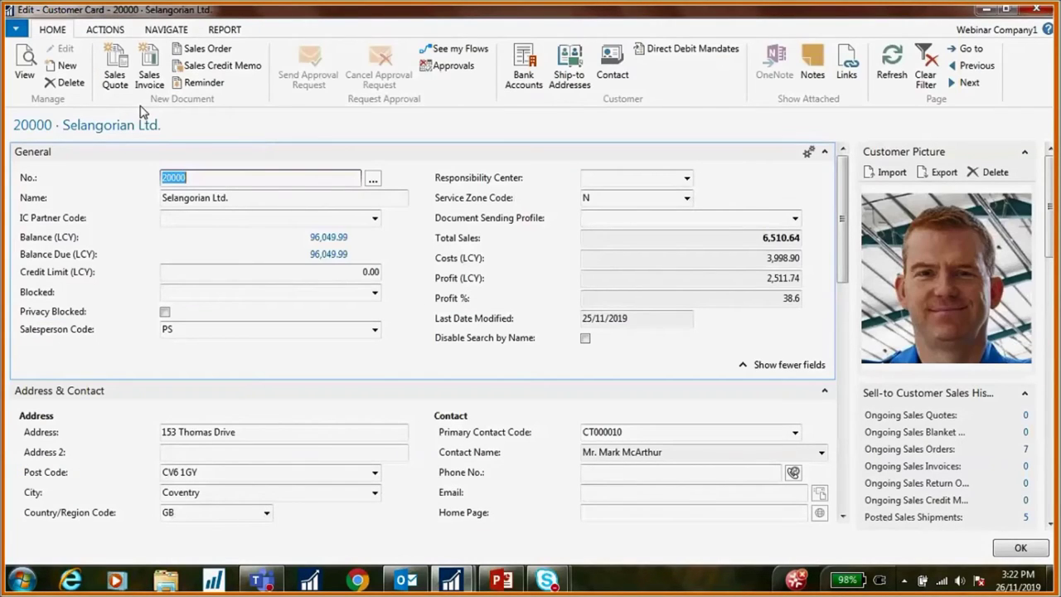
Open Selangorian Ltd.'s recurring sales lines and assign the RENTAL (A) code to the first line.
left_click(170, 30)
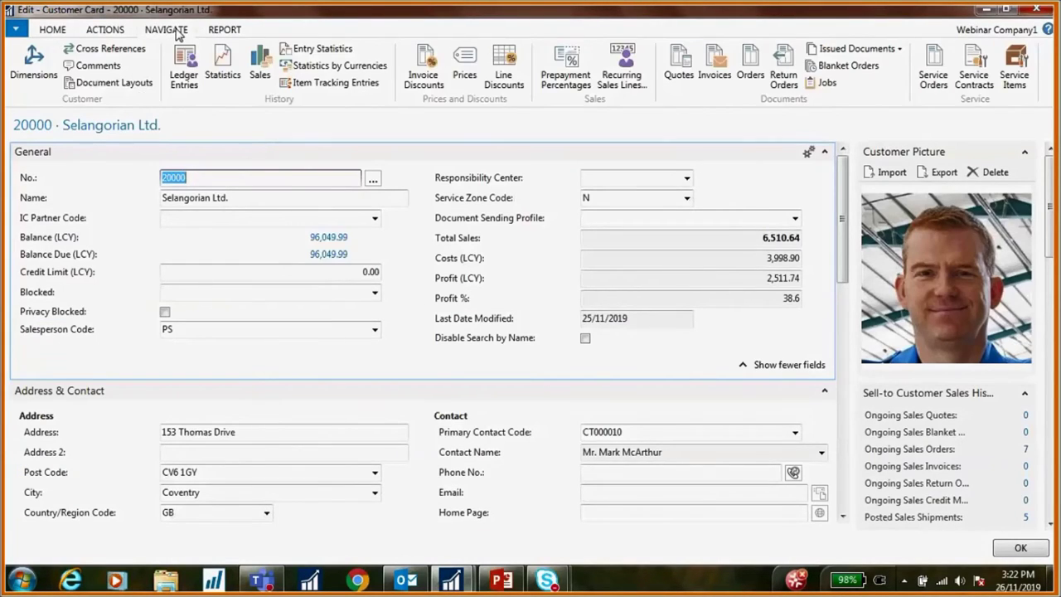
left_click(615, 76)
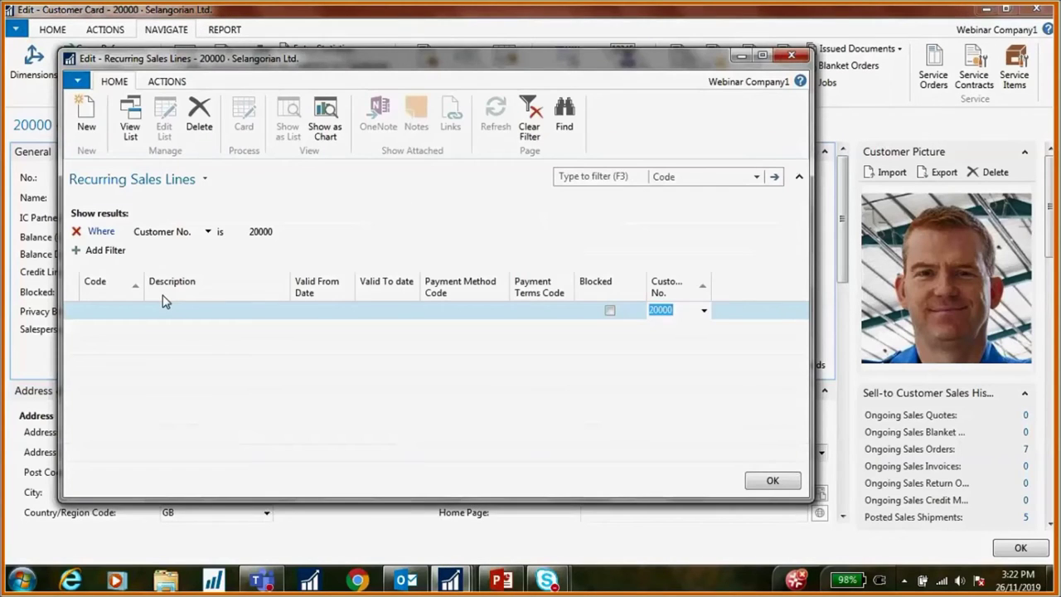
left_click(137, 311)
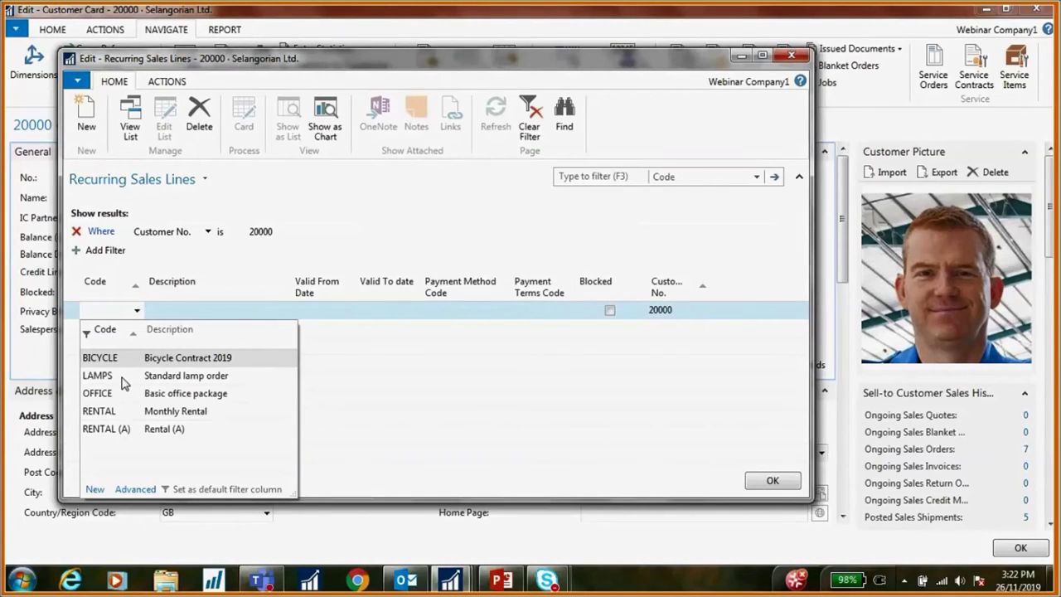
left_click(123, 429)
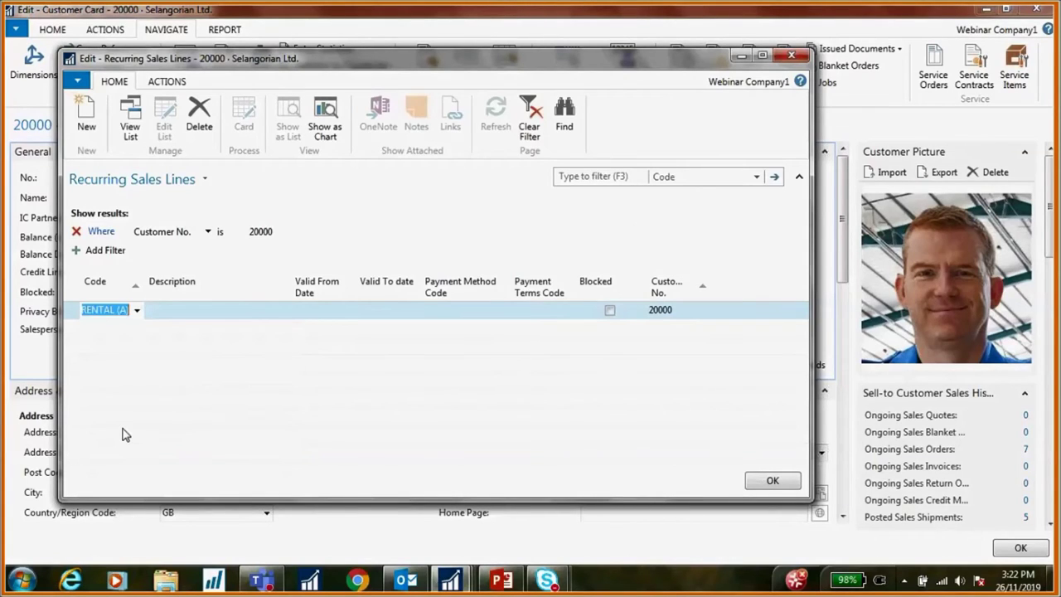
Set the RENTAL (A) recurring sales line's validity from 1/1/2019 to 31/12/2019.
key("Tab")
key("Tab")
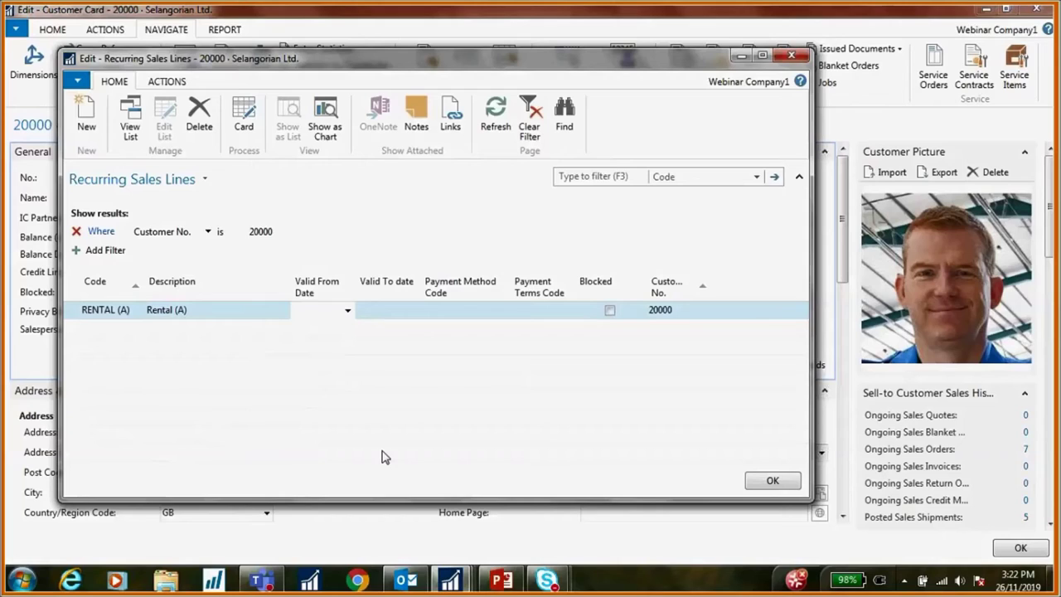
type("01012019")
key("Tab")
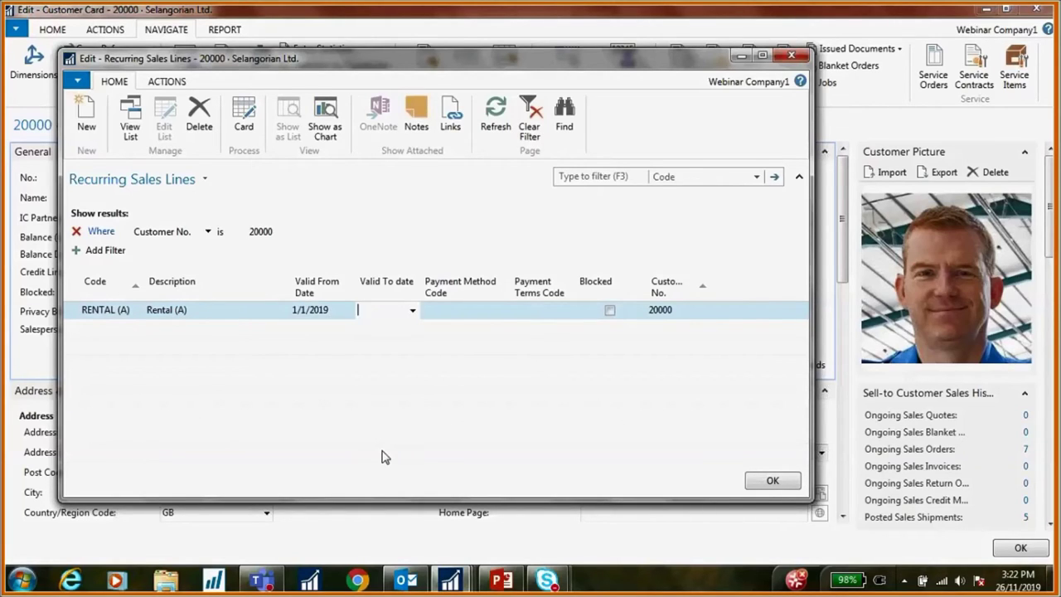
type("31122019")
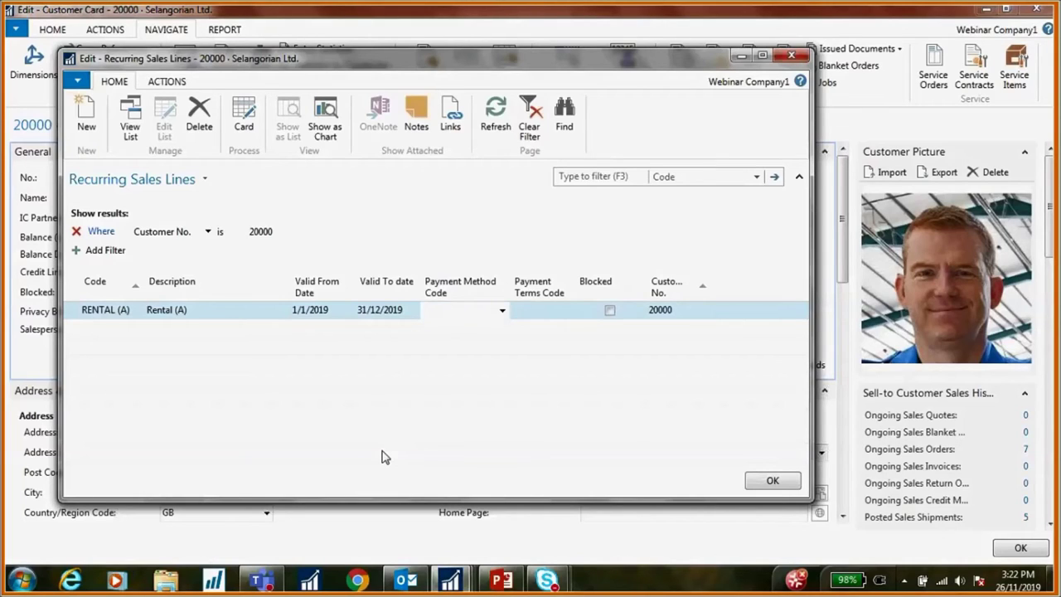
Assign payment method CASH and payment terms COD to the RENTAL (A) line, and close the recurring sales lines.
type("c")
key("Tab")
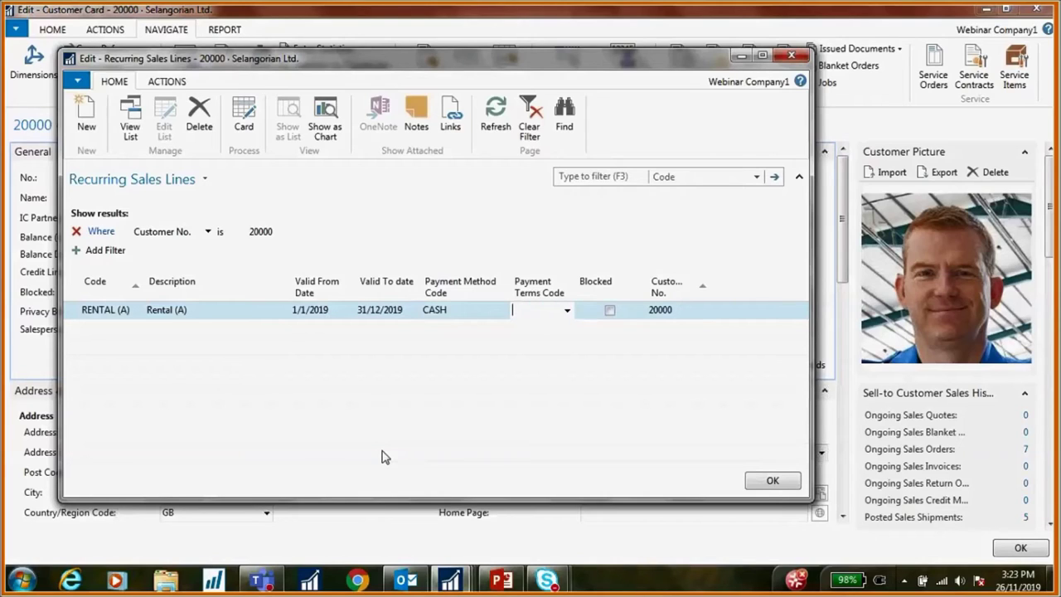
left_click(567, 310)
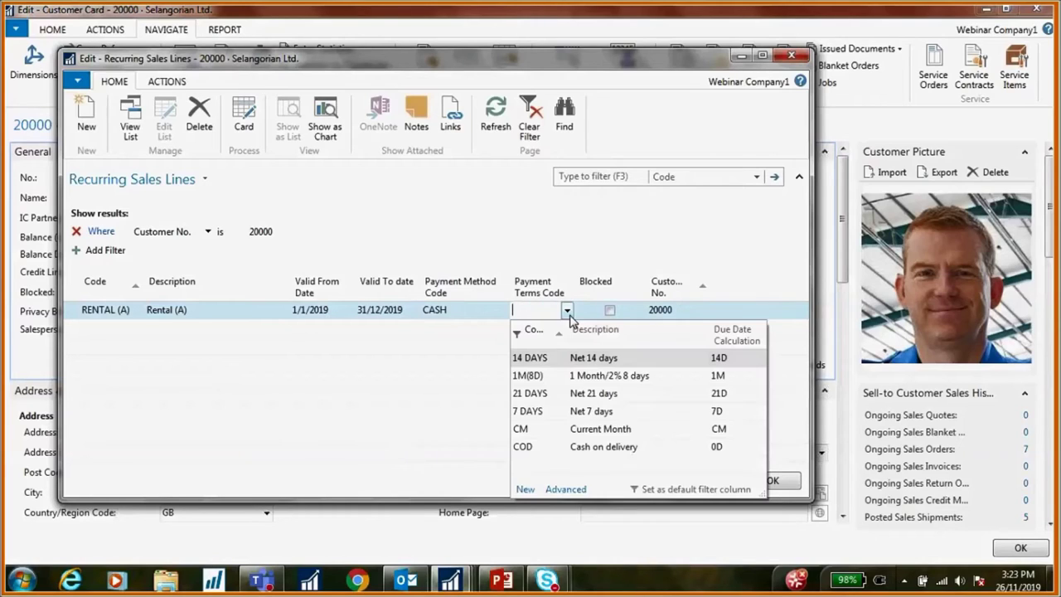
left_click(557, 447)
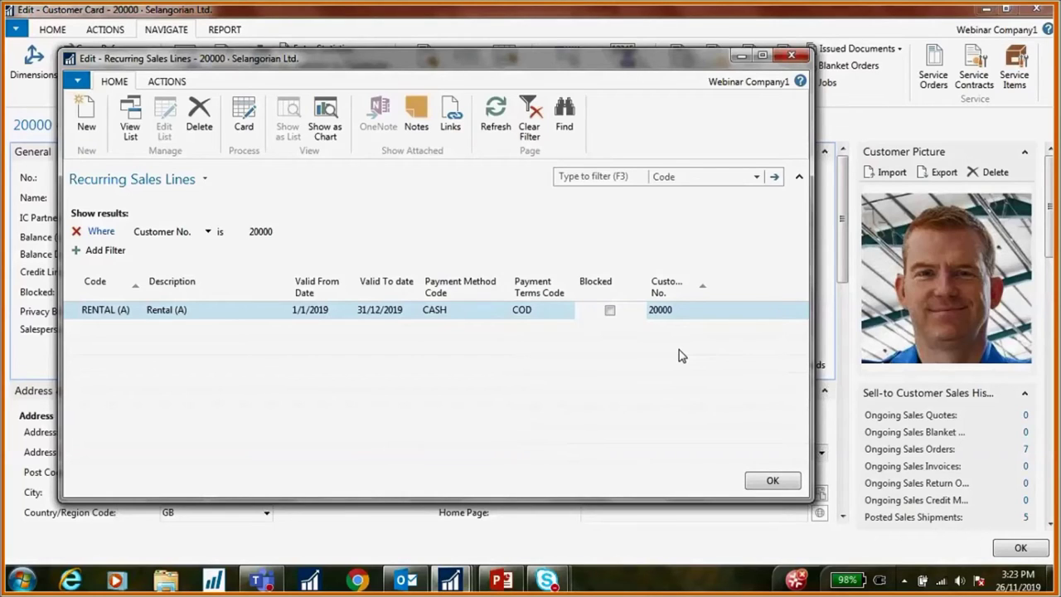
left_click(771, 481)
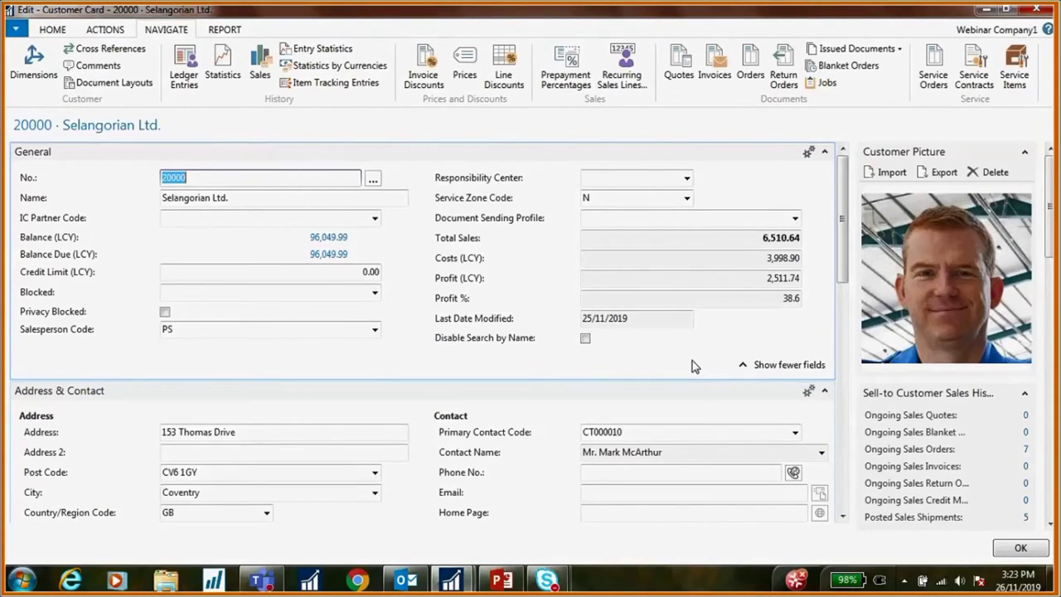
Set the currency code in Selangorian Ltd.'s invoicing details to USD and close the customer card.
scroll(694, 365, "down", 4)
scroll(688, 373, "up", 1)
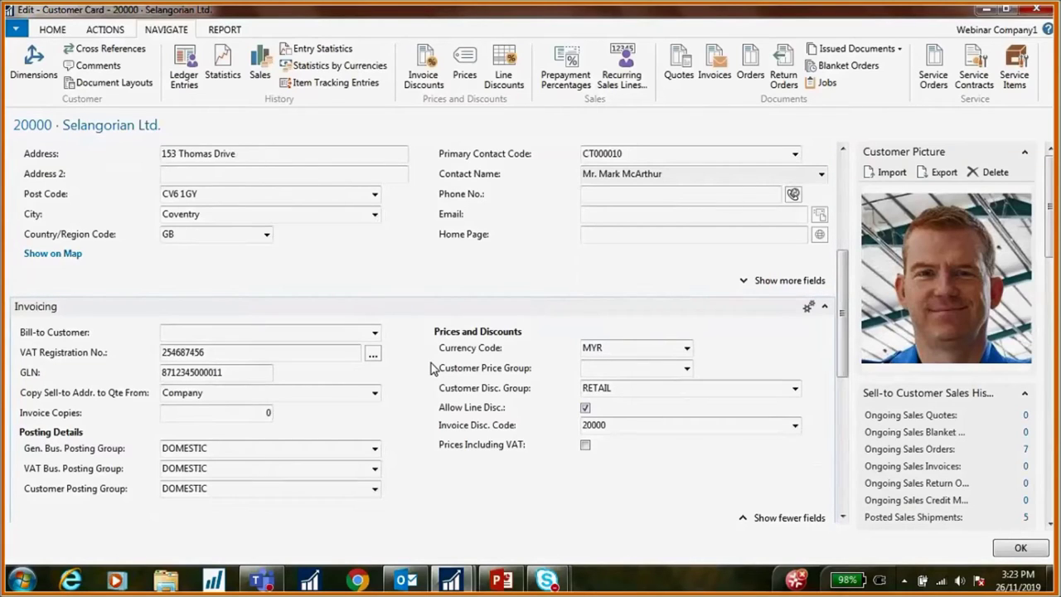
left_click(687, 349)
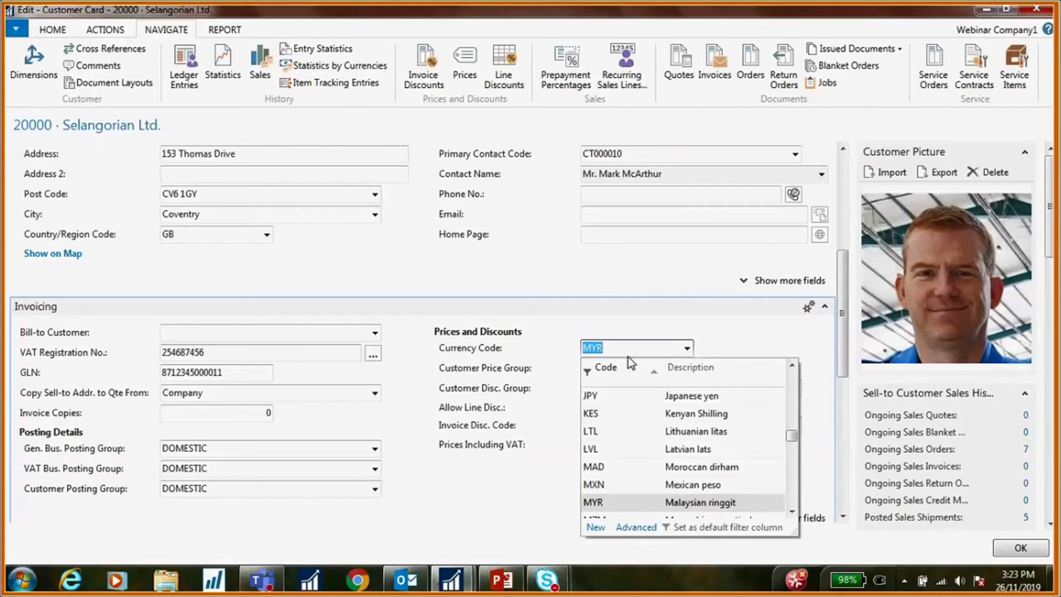
type("USD")
key("Tab")
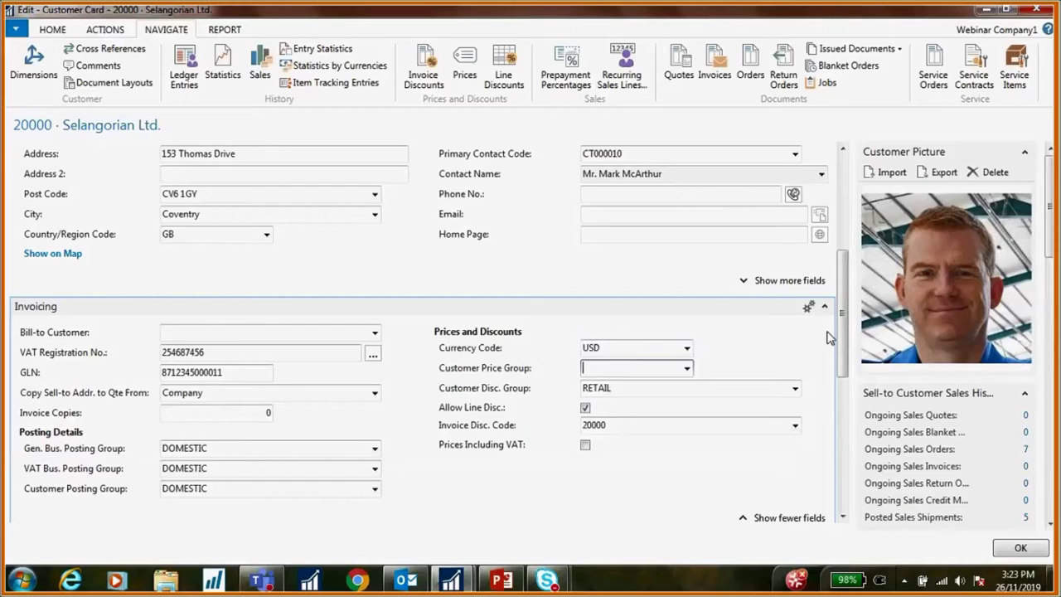
left_click(630, 352)
left_click(1012, 548)
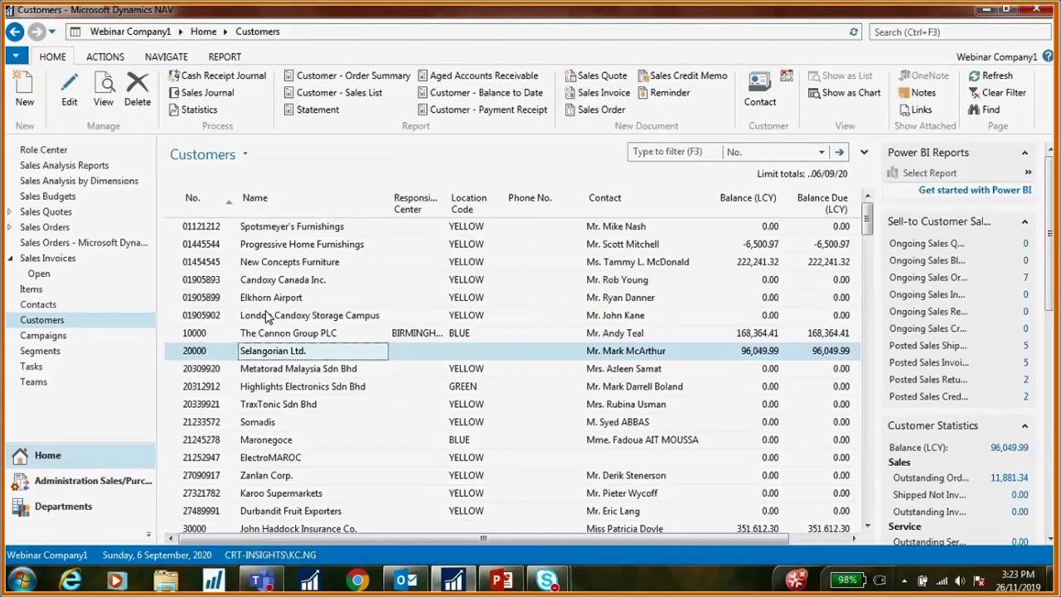
Review Selangorian Ltd.'s standard customer sales codes from the customer list and close them.
left_click(164, 58)
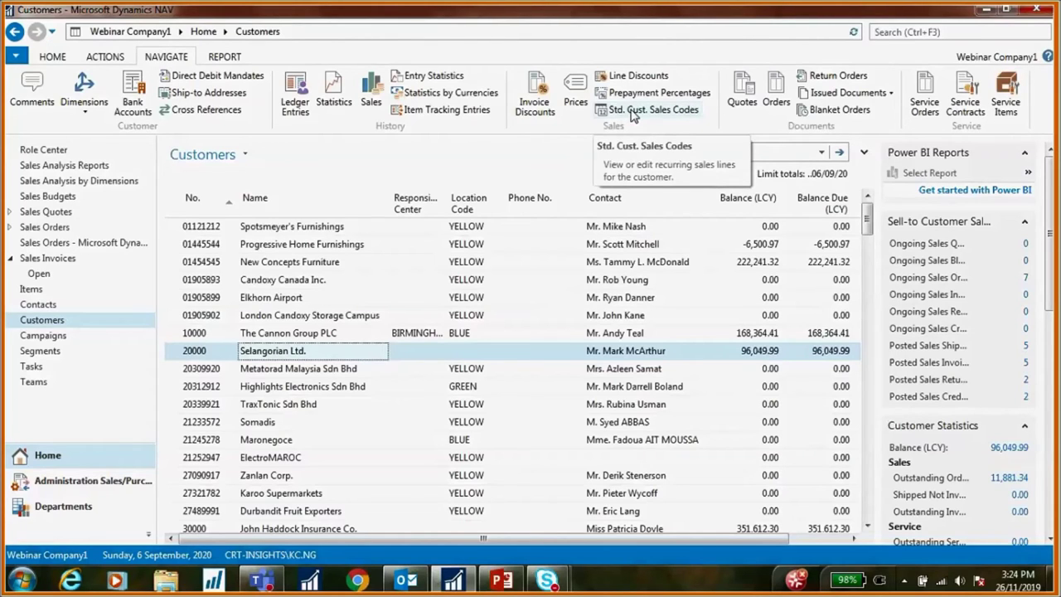
left_click(632, 113)
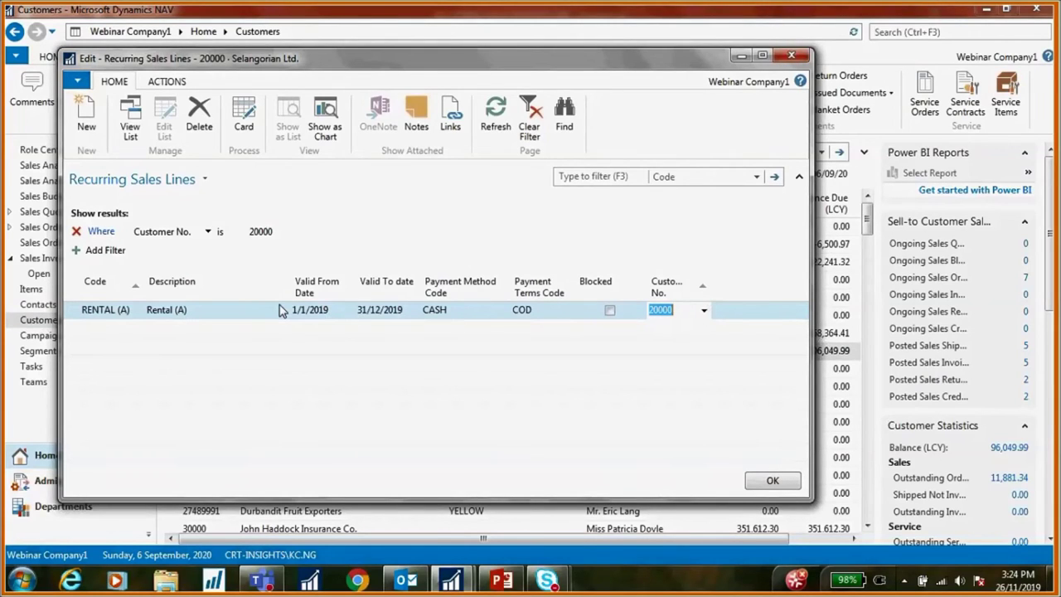
key("Escape")
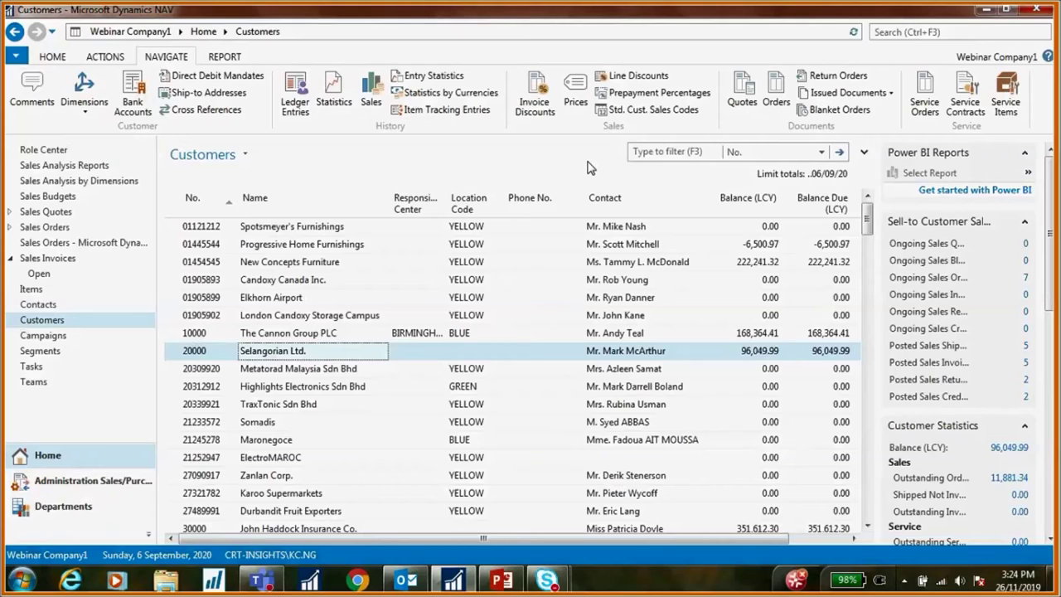
left_click(642, 120)
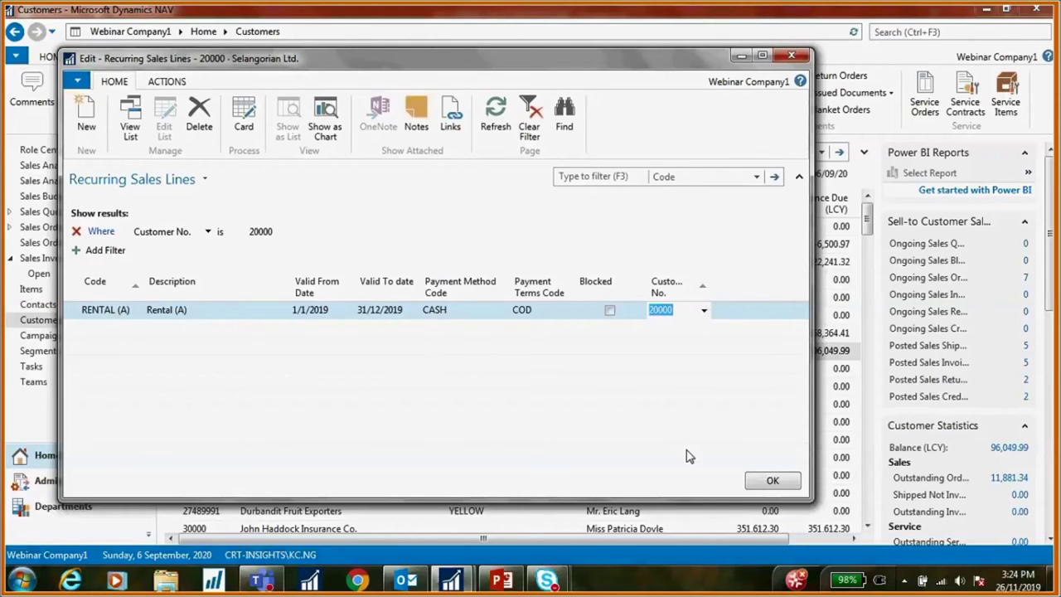
left_click(772, 482)
Search for Create Recurring Sales Invoices and set both its order date and posting date to 31/1/2020.
left_click(928, 33)
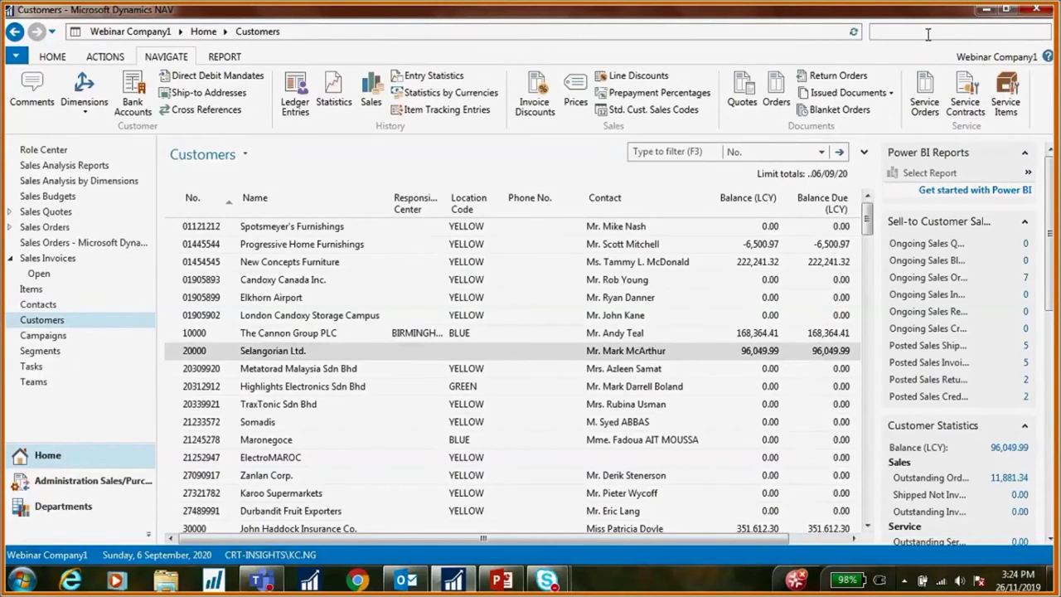
type("recurri")
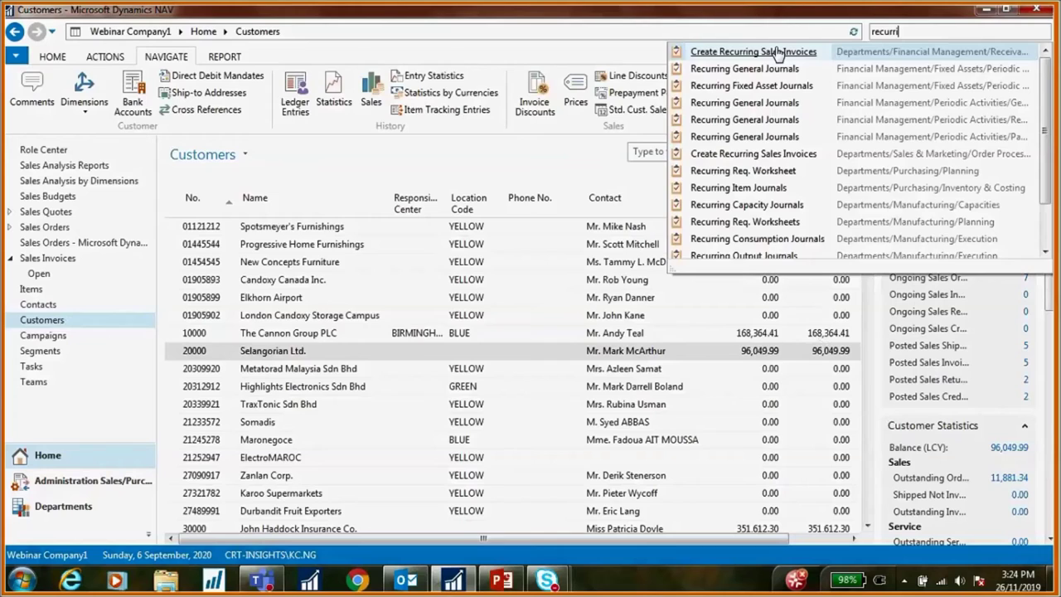
left_click(752, 53)
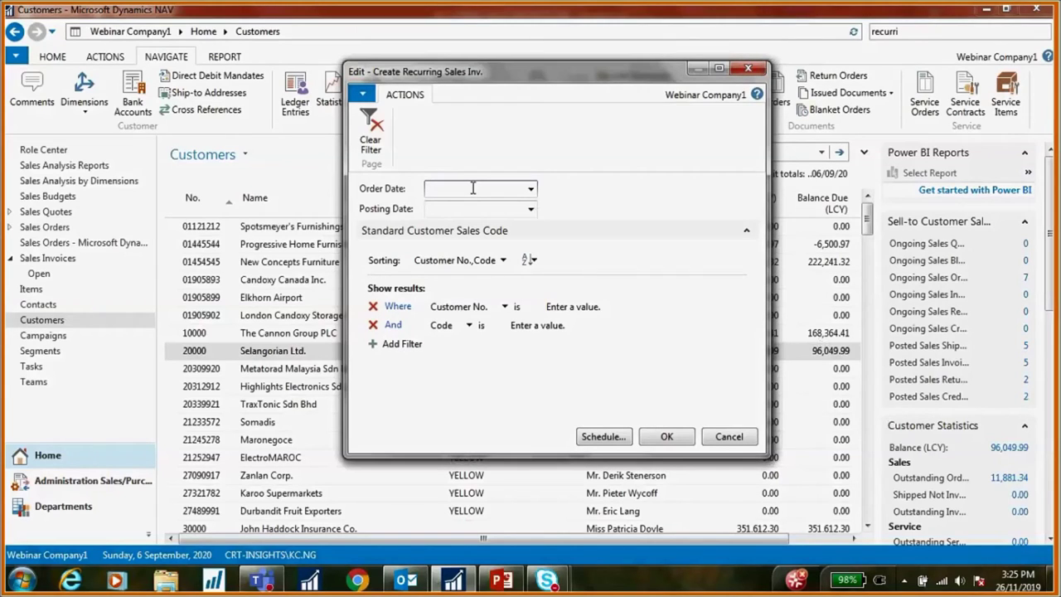
type("31012020")
key("Tab")
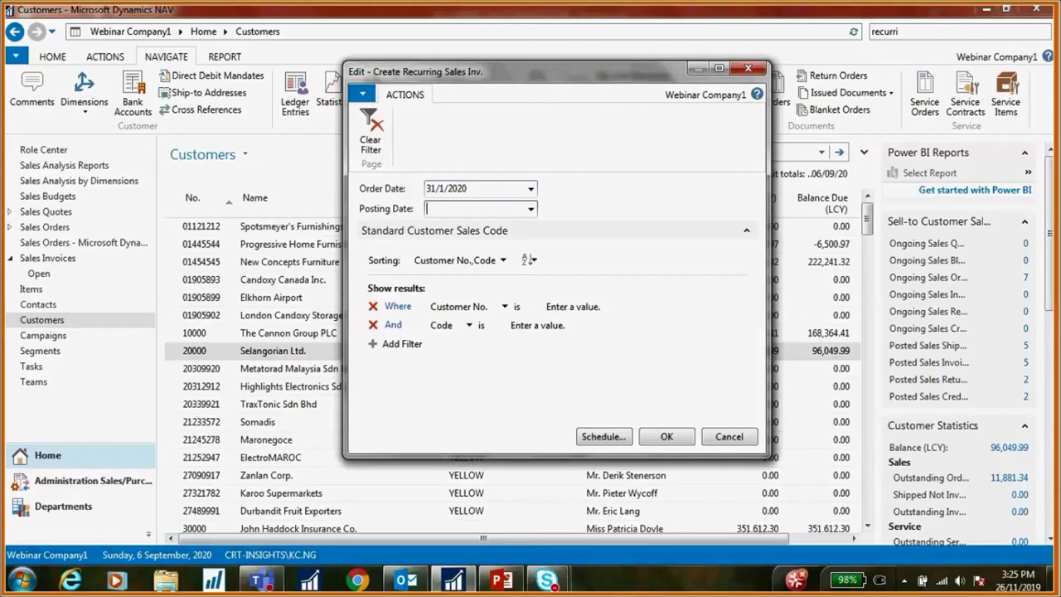
type("310")
key("Tab")
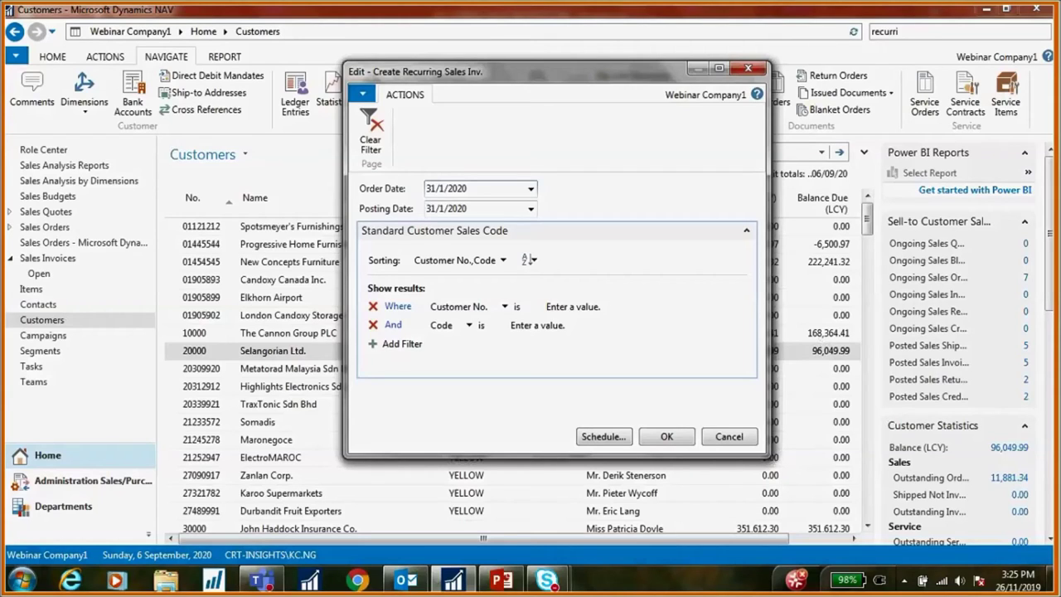
Try to create recurring invoices filtered to Selangorian Ltd.'s customer number.
left_click(559, 308)
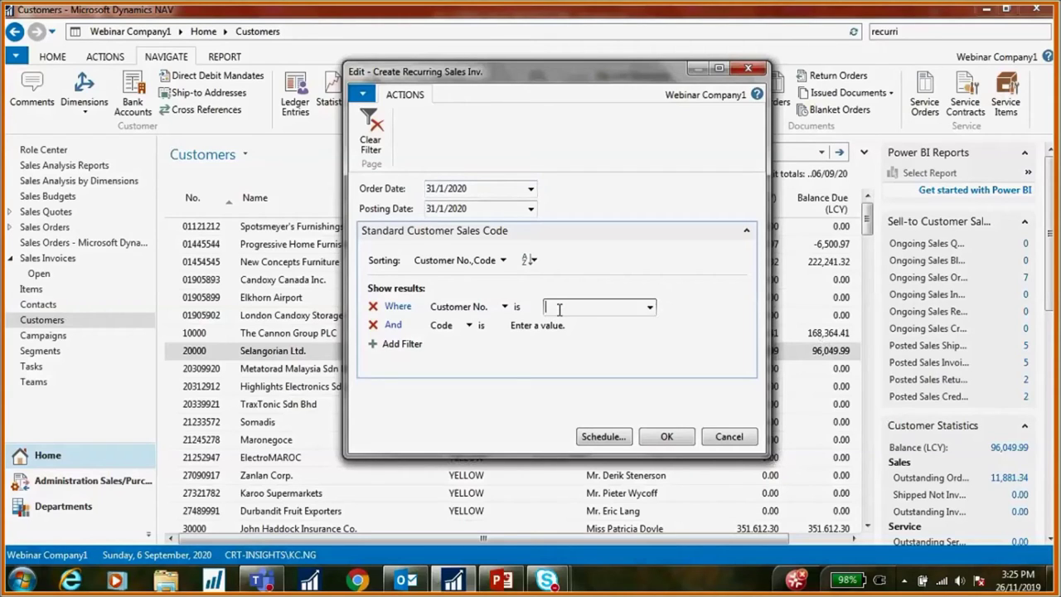
type("20000")
left_click(587, 356)
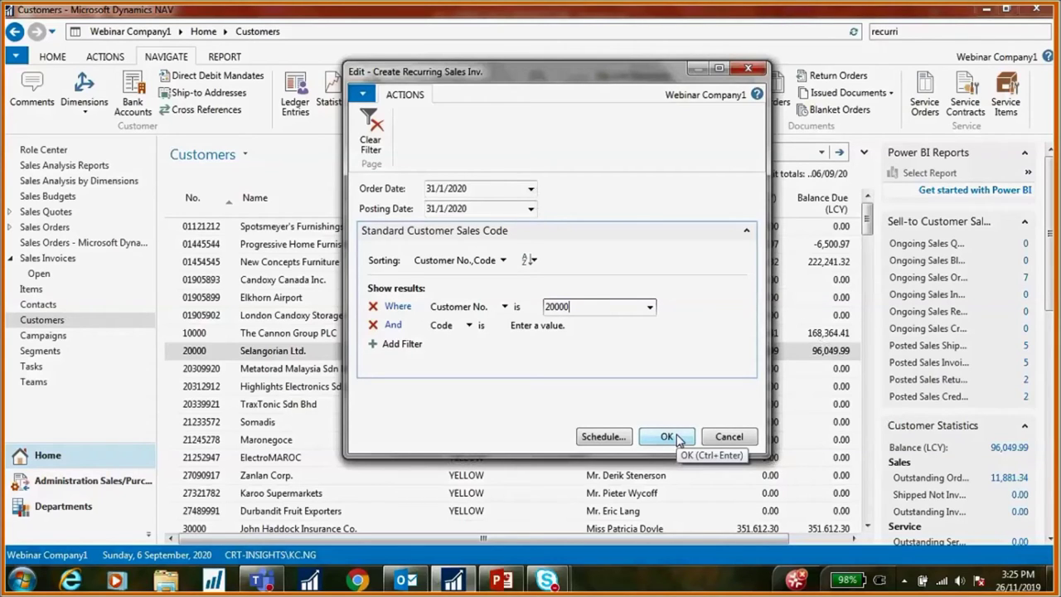
left_click(667, 437)
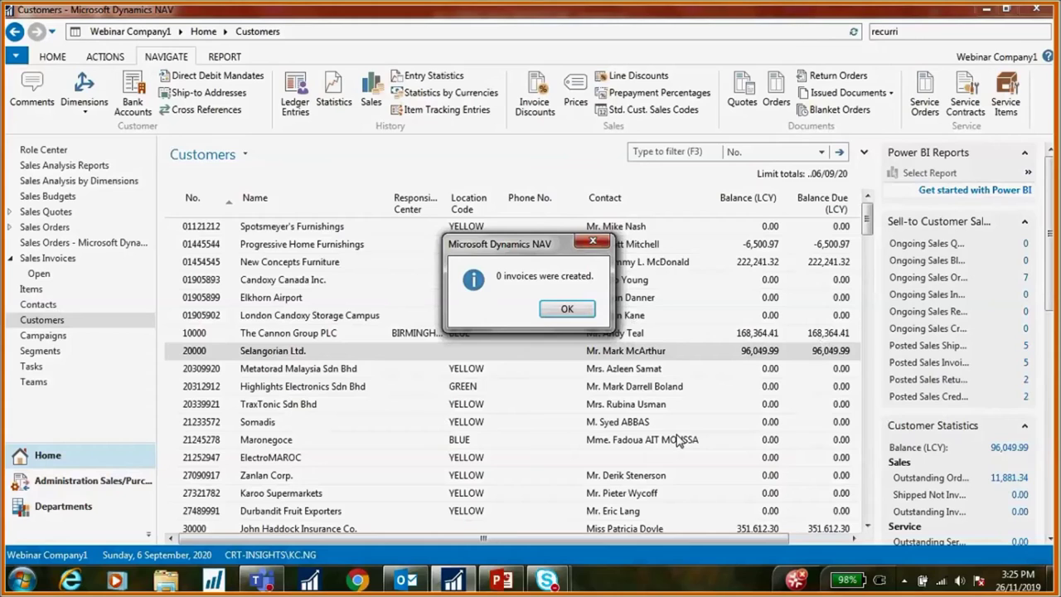
left_click(567, 309)
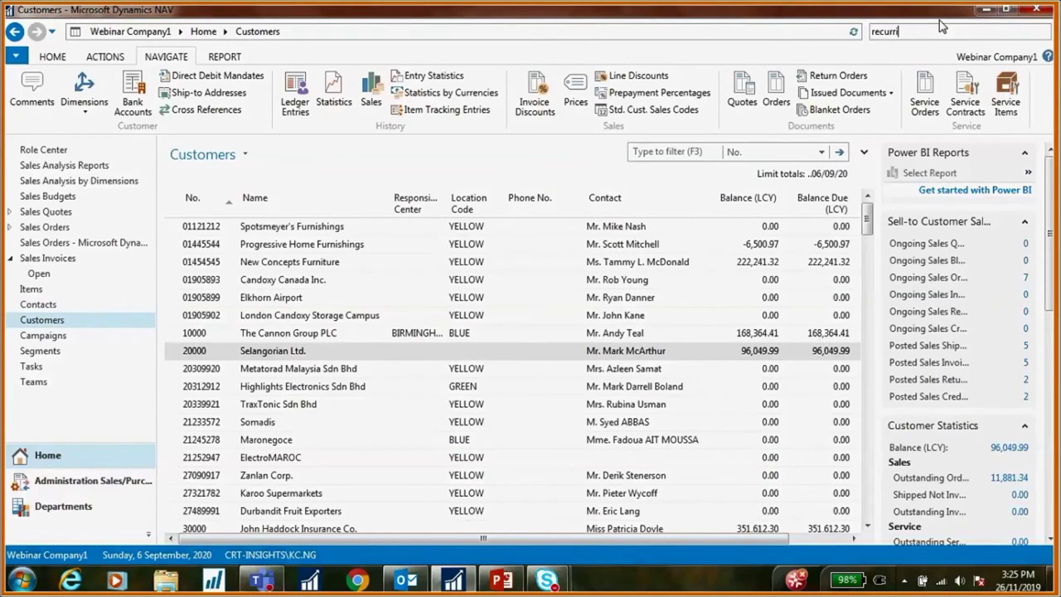
Reopen Create Recurring Sales Invoices and set the order date to 30/11/2019 and the posting date to 31/1/2020.
left_click(782, 48)
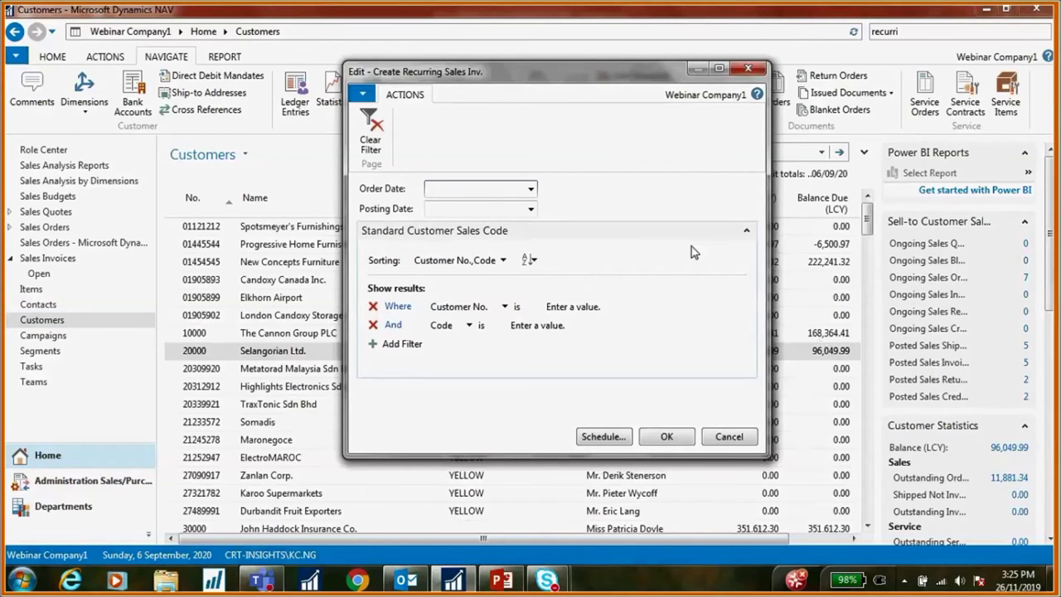
left_click_drag(623, 77, 711, 92)
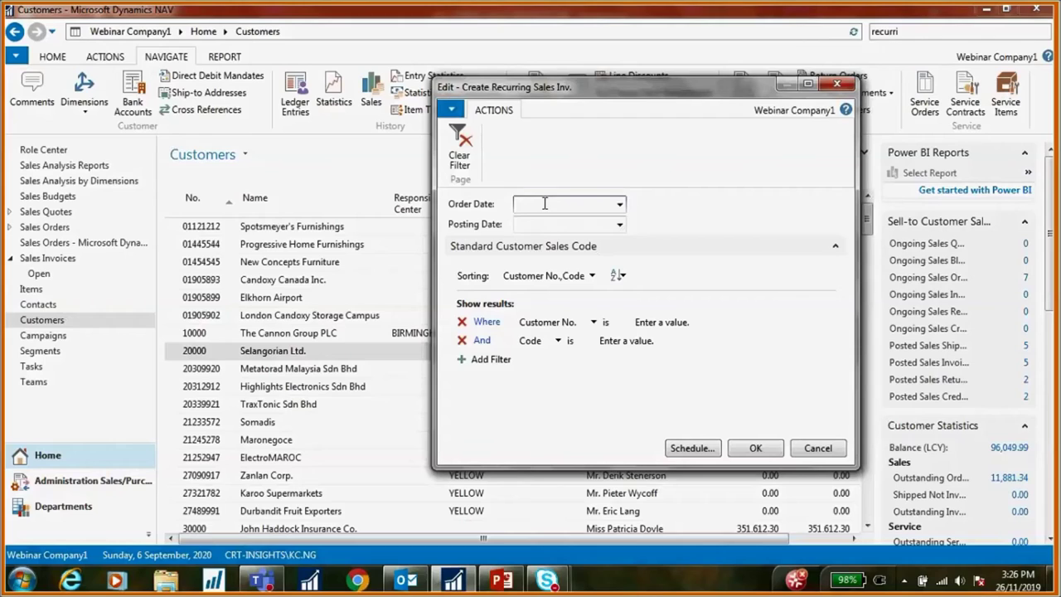
type("30/")
type("11/2019")
key("Tab")
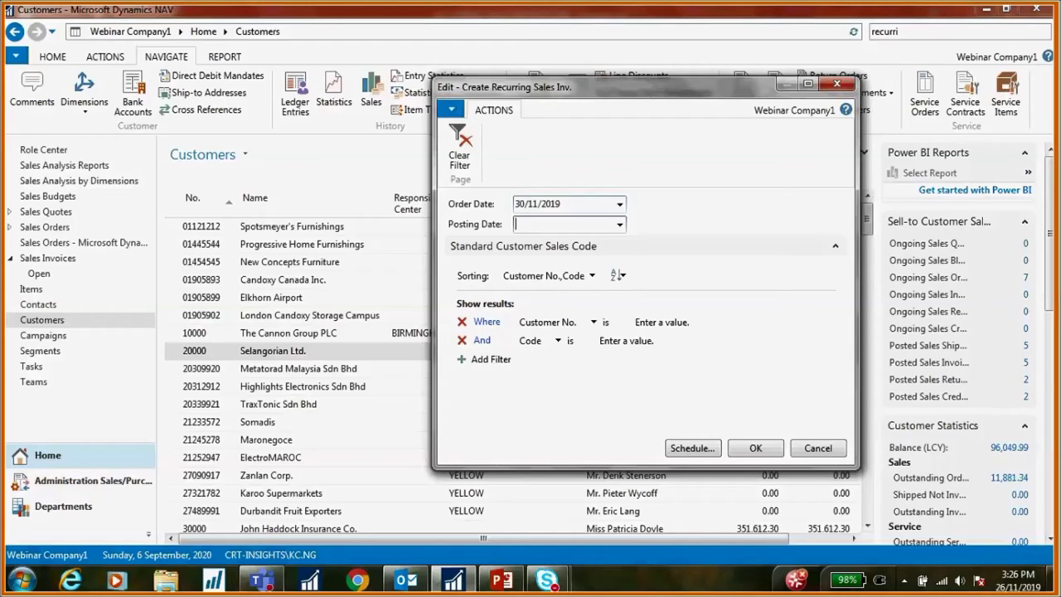
type("31012020")
key("Tab")
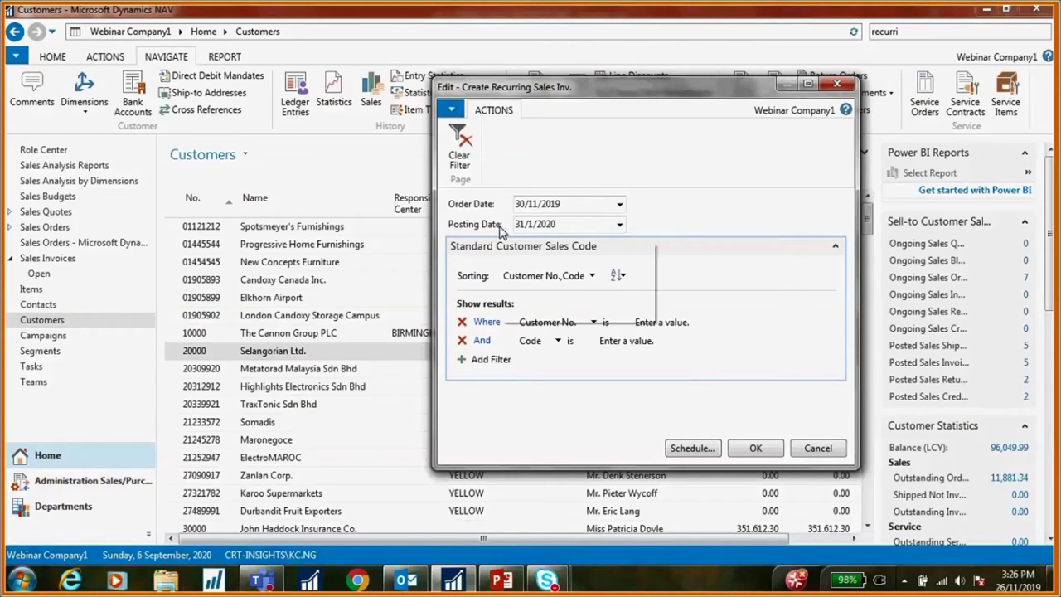
Filter the batch job to Selangorian Ltd.'s customer number and create the recurring sales invoice.
left_click(651, 320)
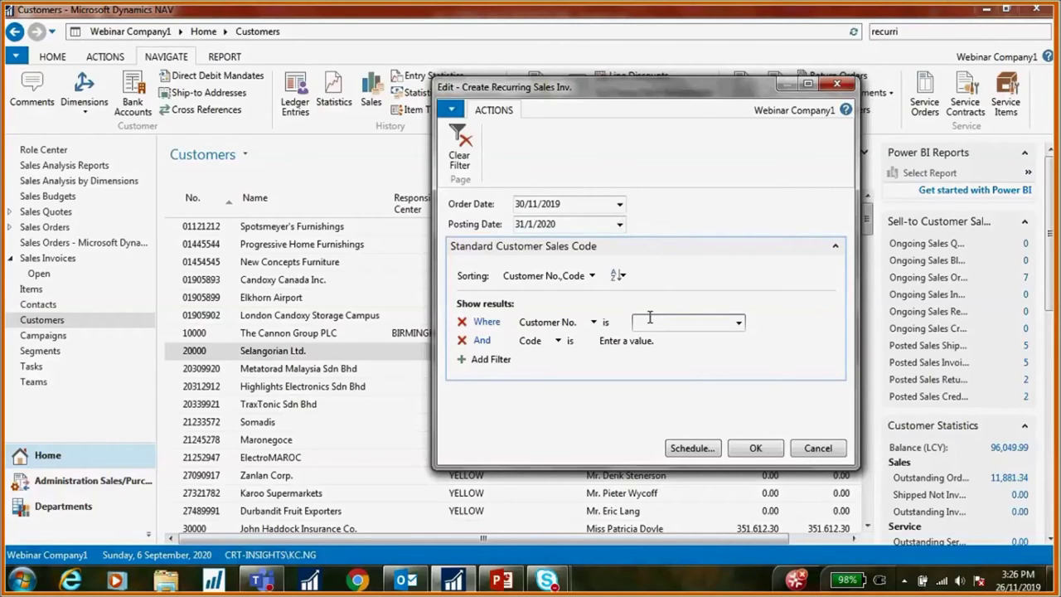
type("20000")
left_click(756, 449)
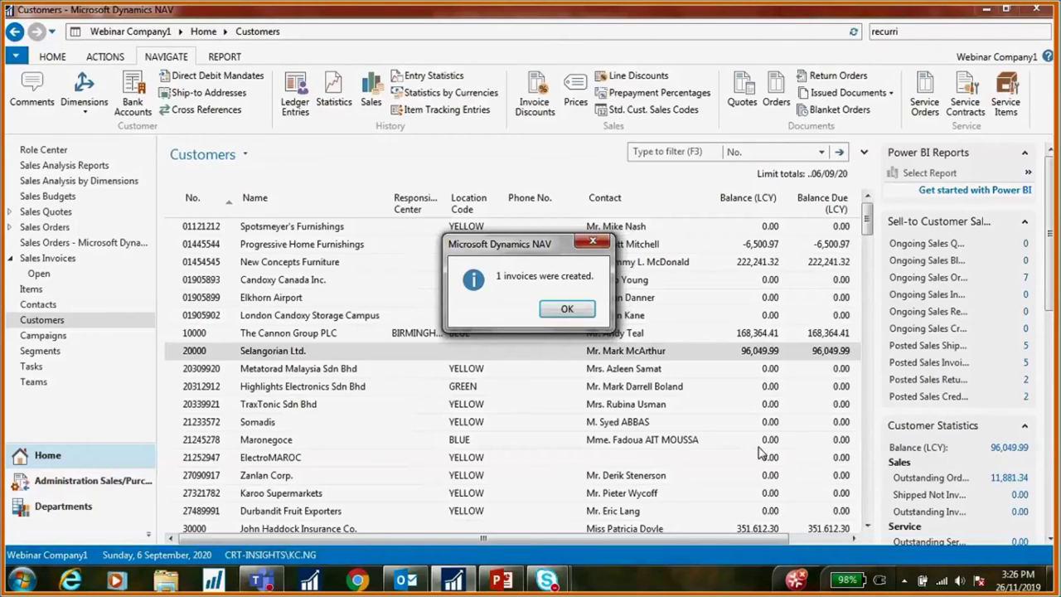
left_click(567, 309)
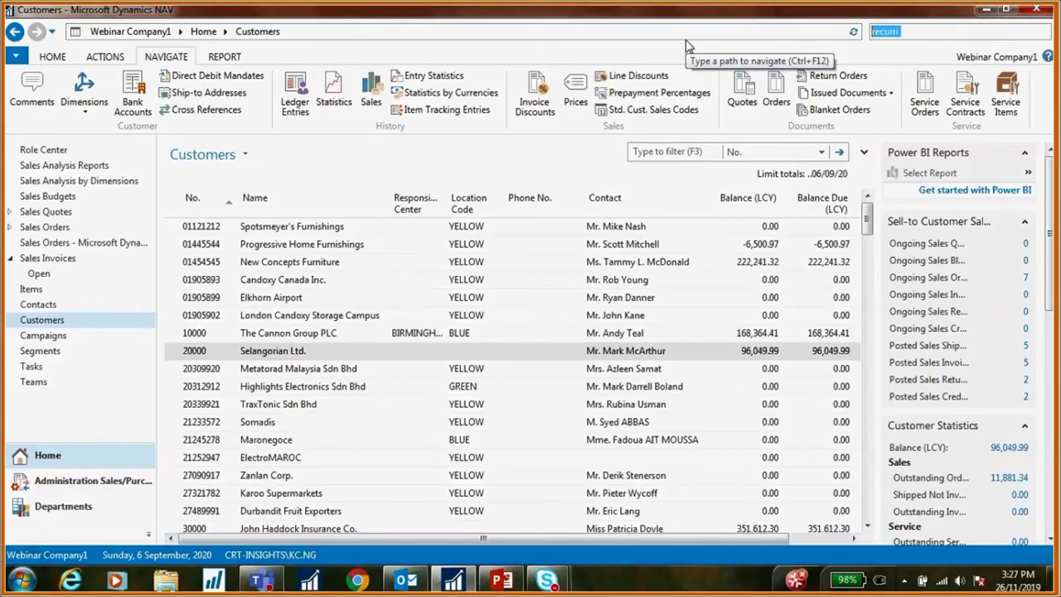
Search for the sales invoices list, open Selangorian Ltd.'s invoice for editing and examine its lines.
type("sales invoi")
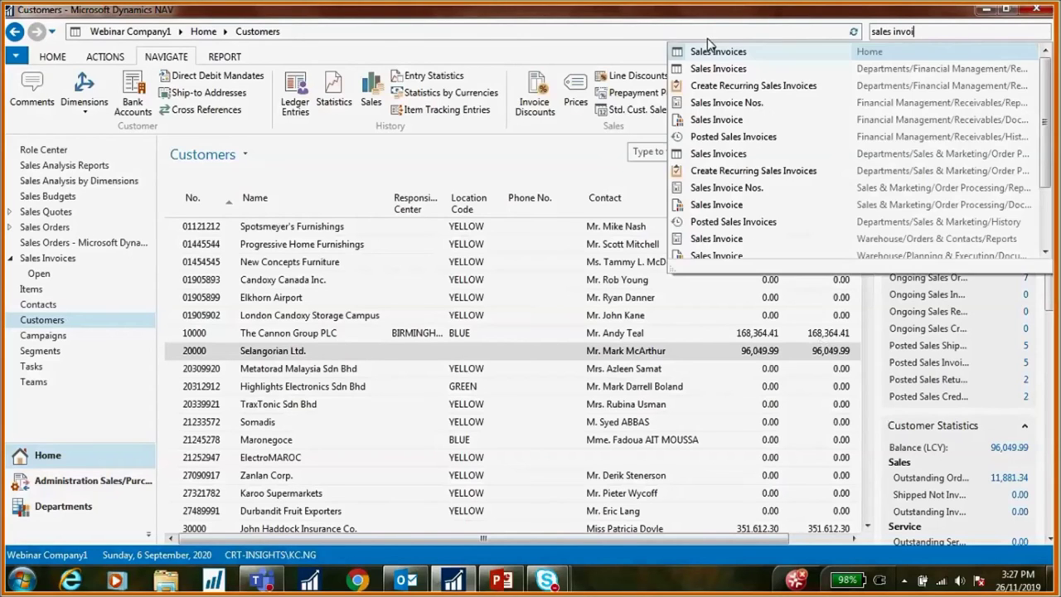
left_click(709, 47)
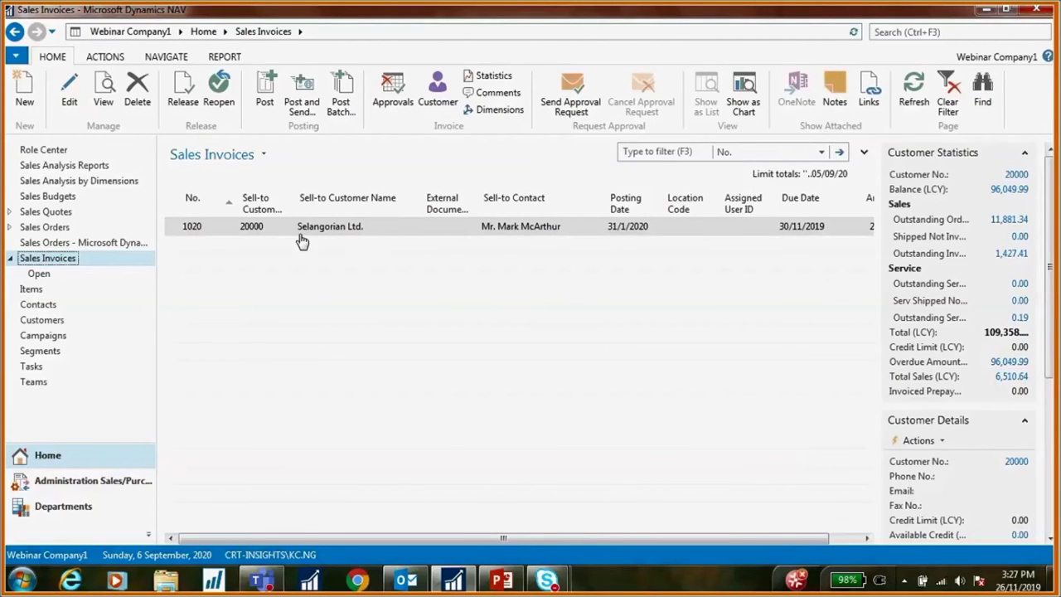
left_click(68, 101)
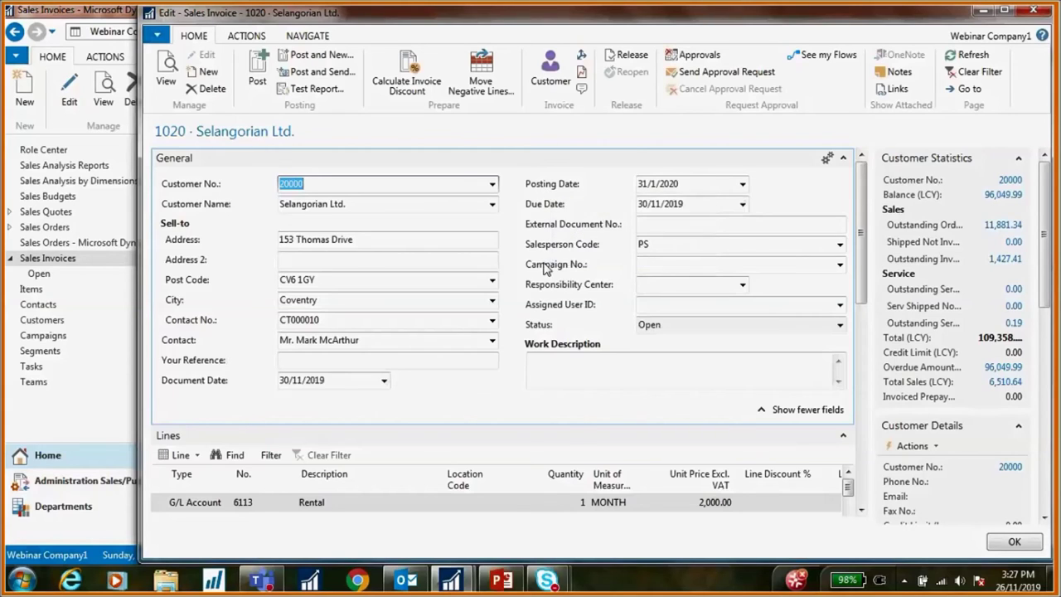
scroll(542, 260, "down", 3)
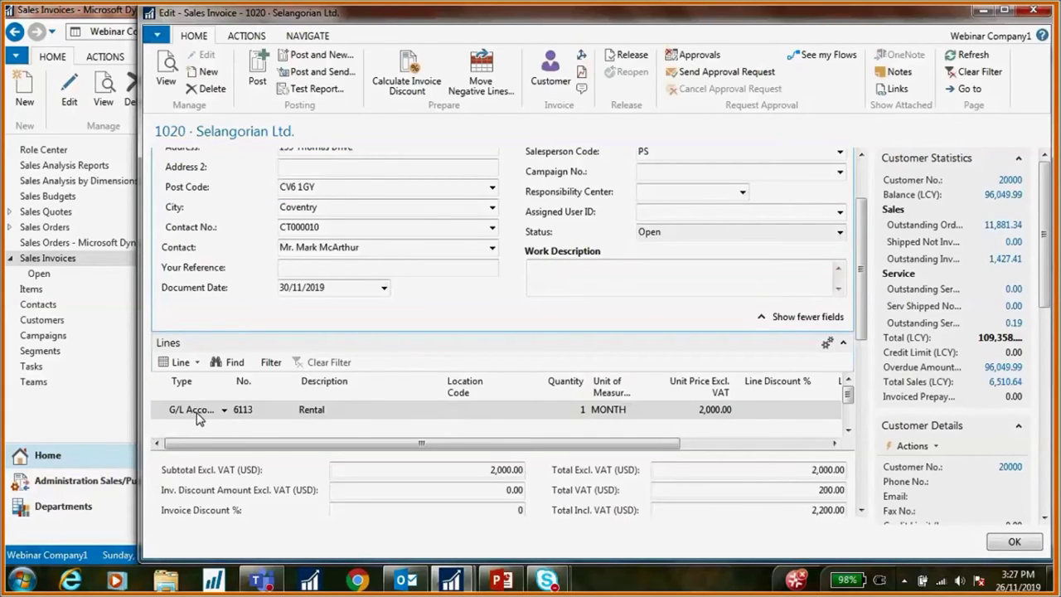
Review the rental line's amounts, the totals and the invoice details on Selangorian Ltd.'s sales invoice.
left_click_drag(485, 445, 580, 460)
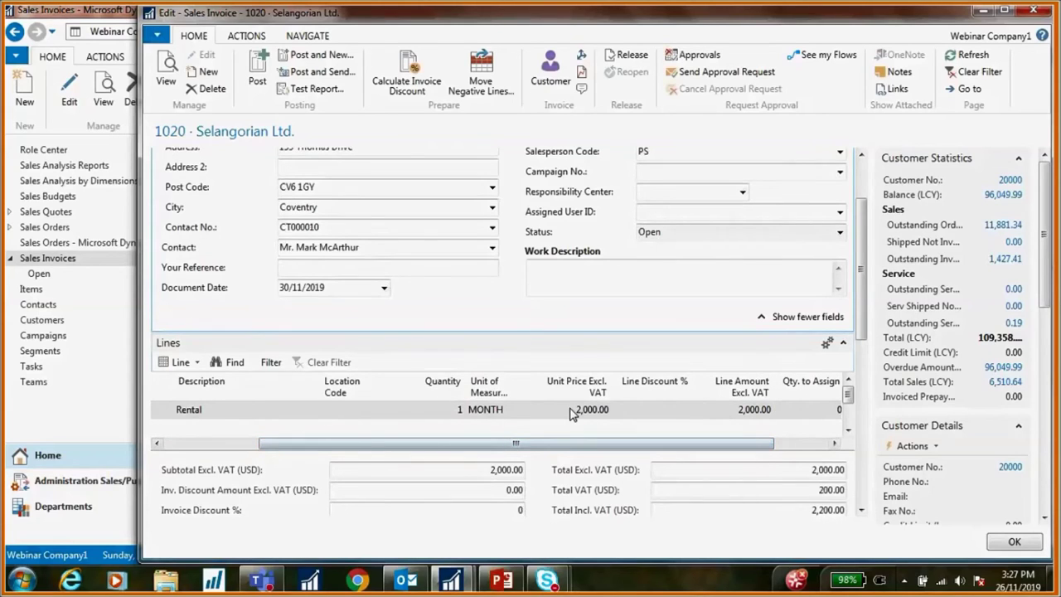
scroll(296, 382, "down", 6)
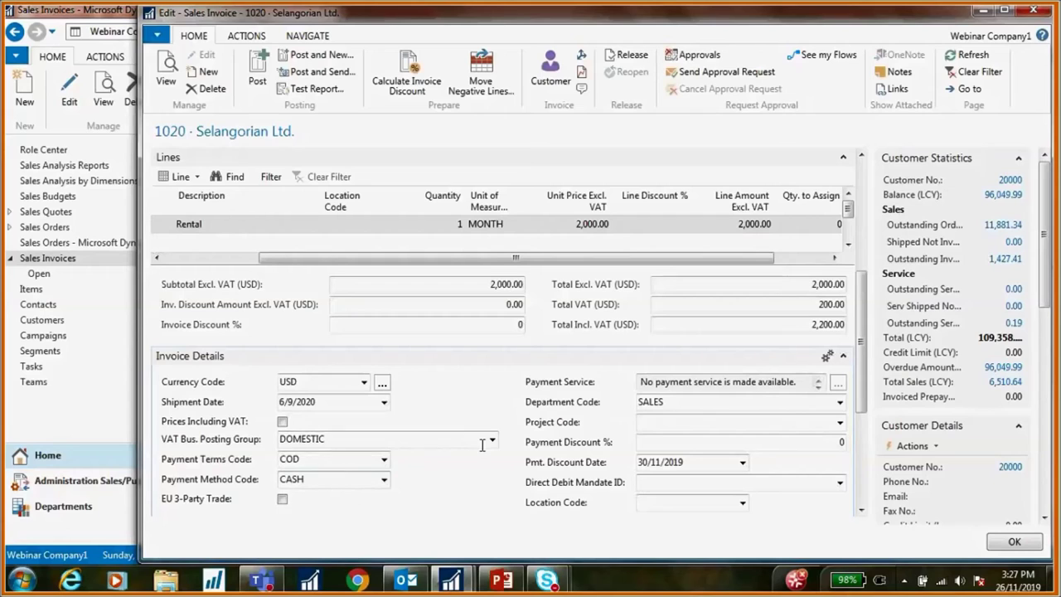
scroll(521, 449, "up", 9)
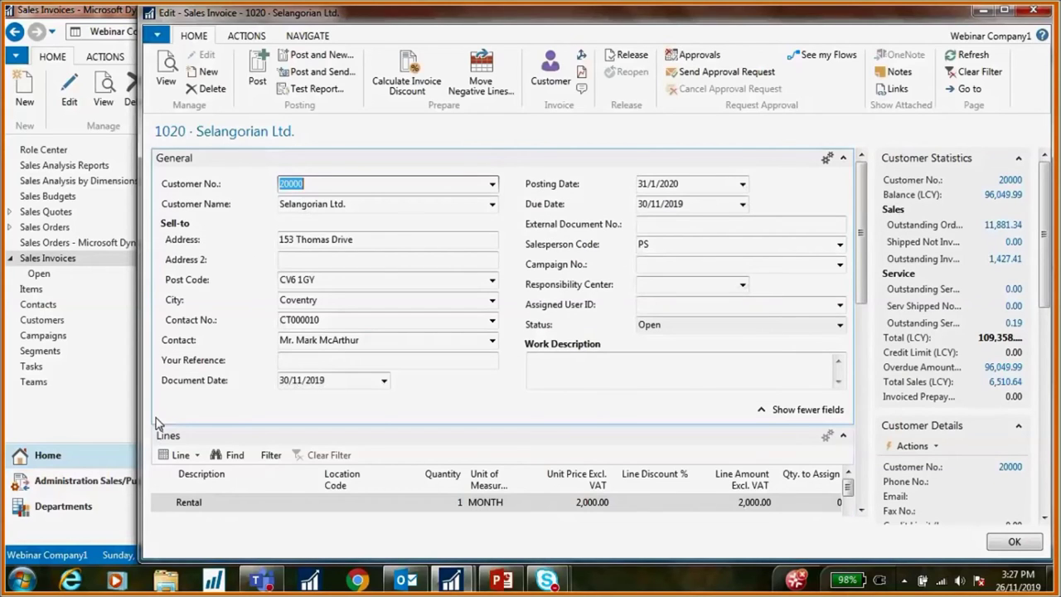
Preview the posting of Selangorian Ltd.'s invoice, then post it without opening the posted invoice.
left_click(257, 42)
left_click(590, 67)
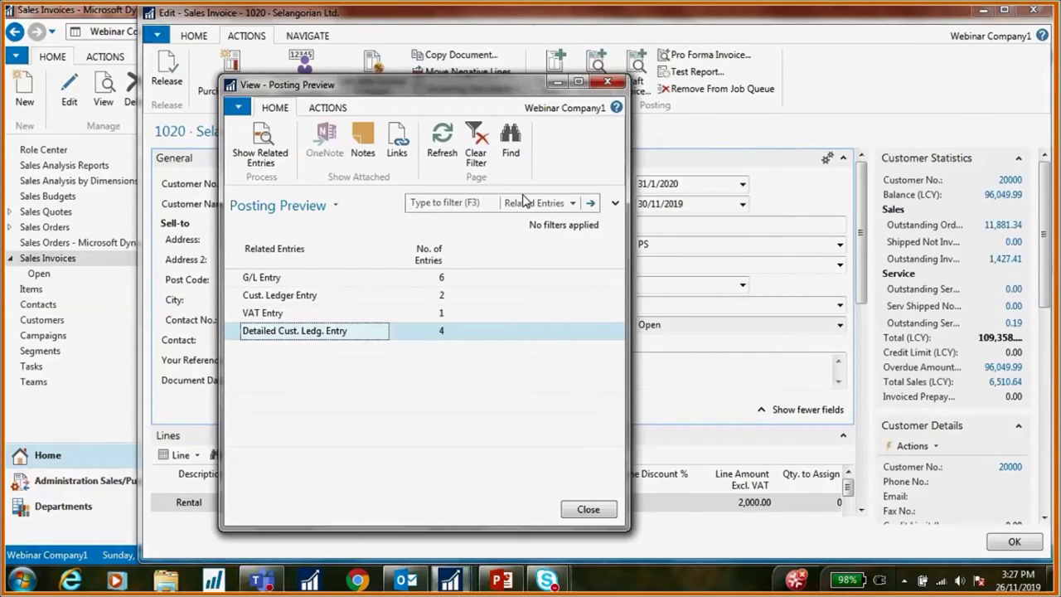
left_click_drag(512, 95, 743, 112)
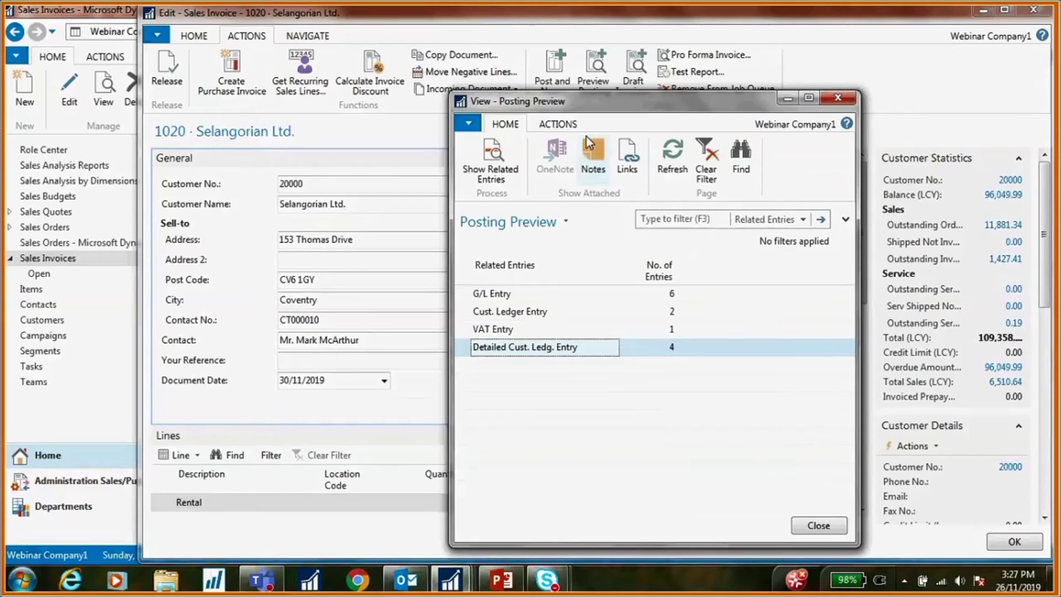
left_click(837, 101)
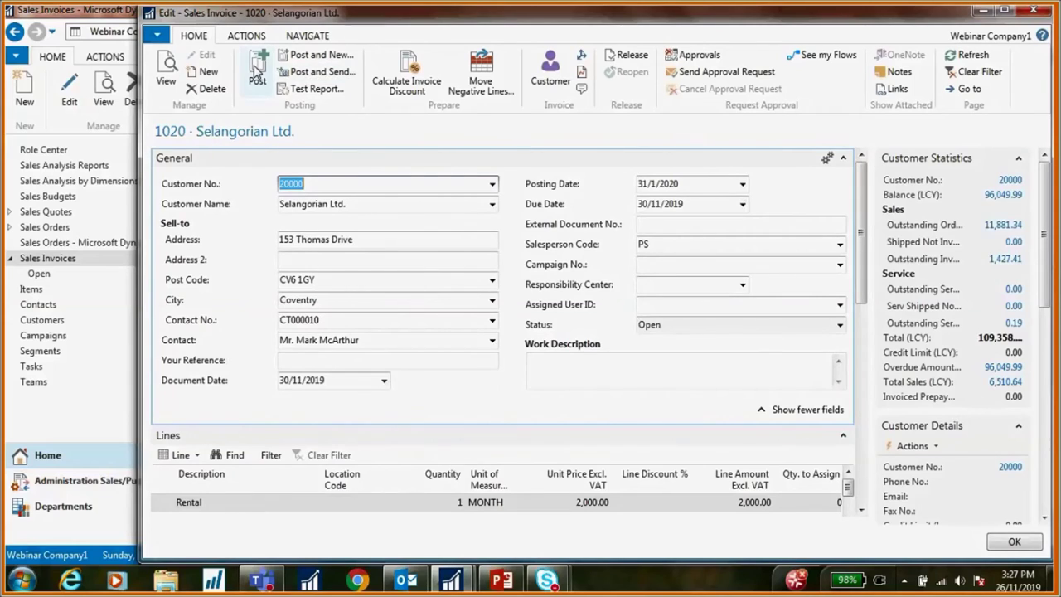
left_click(257, 73)
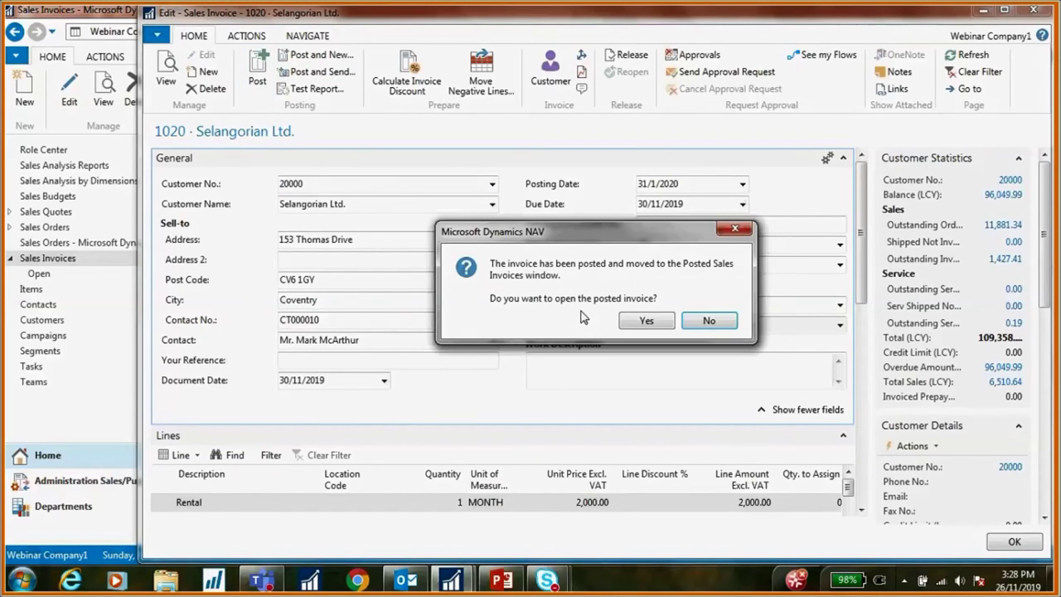
left_click(708, 325)
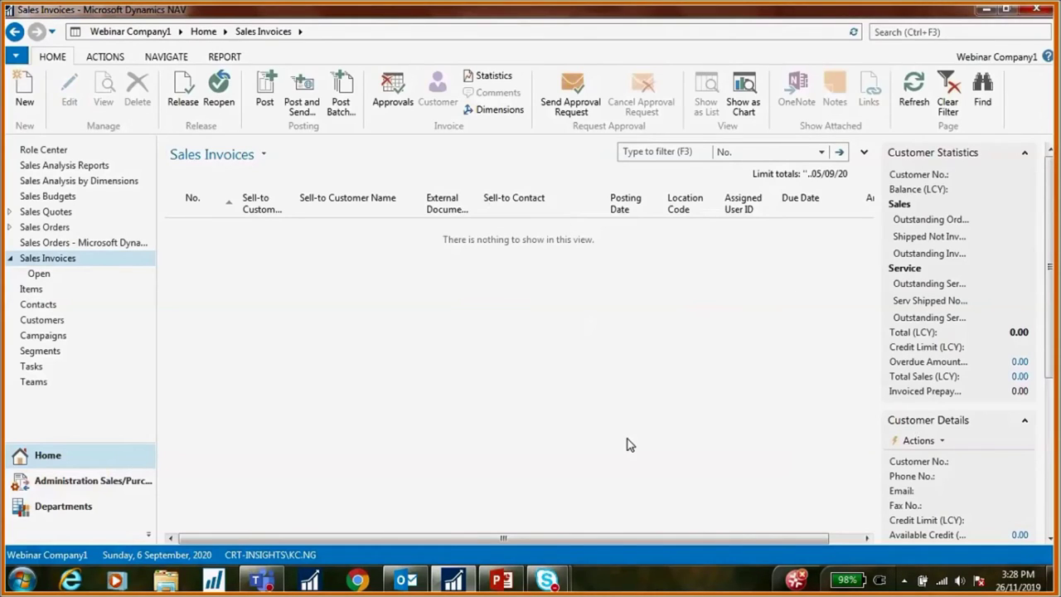
Switch to PowerPoint and present the Scenario 3 slide about assigning multiple standard sales codes to a customer.
left_click(501, 579)
left_click(131, 503)
left_click(149, 428)
key("Down")
key("shift+F5")
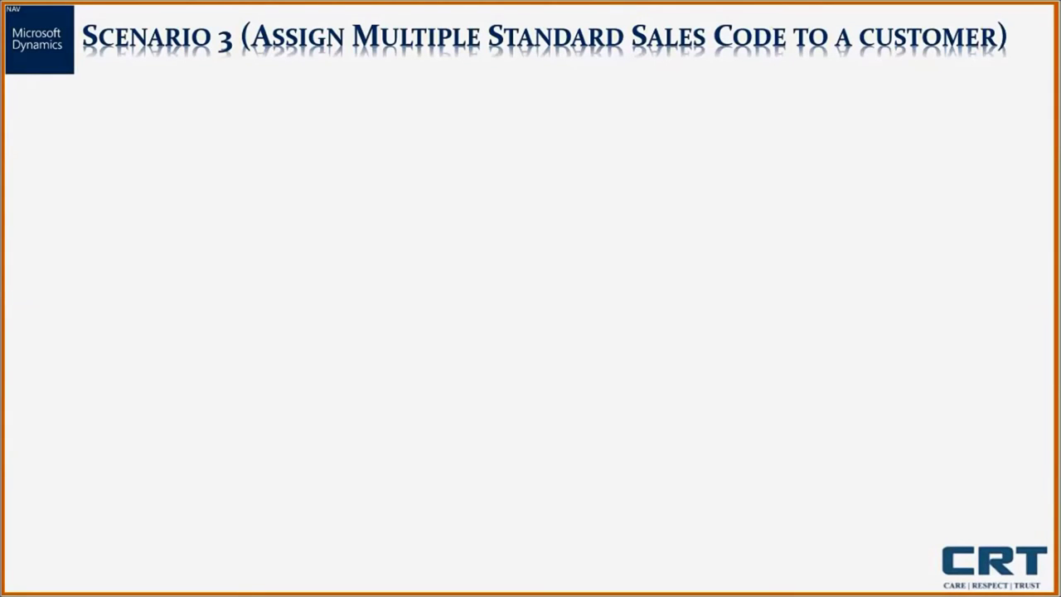
key("Down")
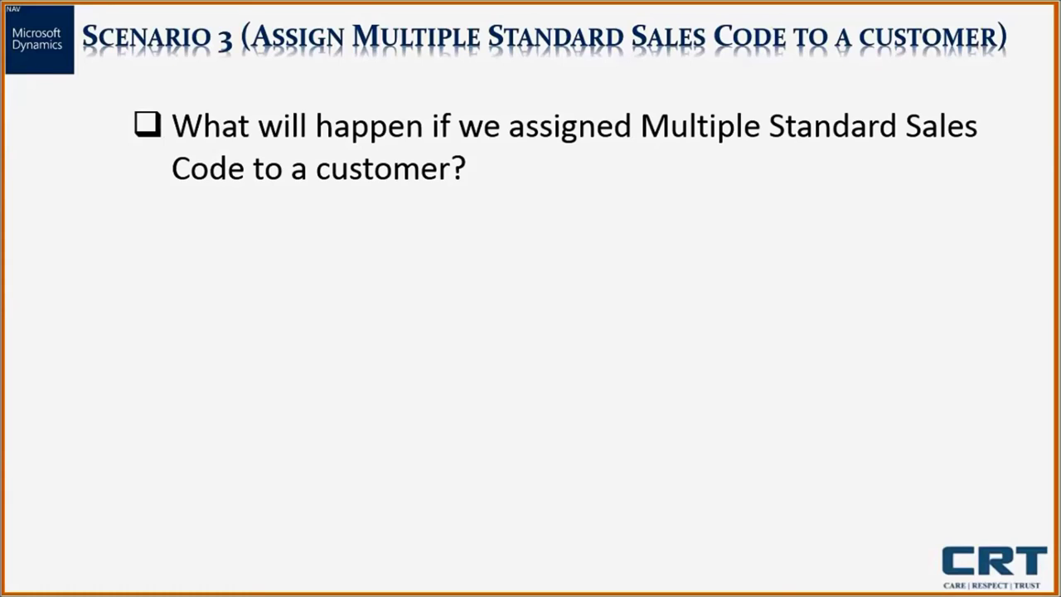
key("Escape")
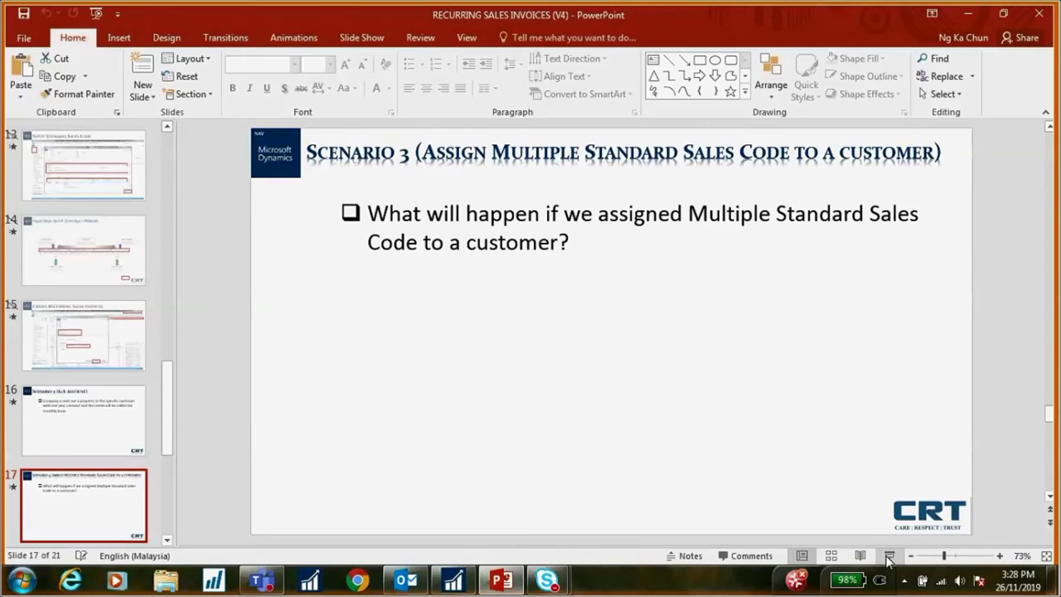
Switch back to Dynamics NAV, find the Standard Sales Codes list and examine its BICYCLE and RENTAL (A) entries.
left_click(485, 578)
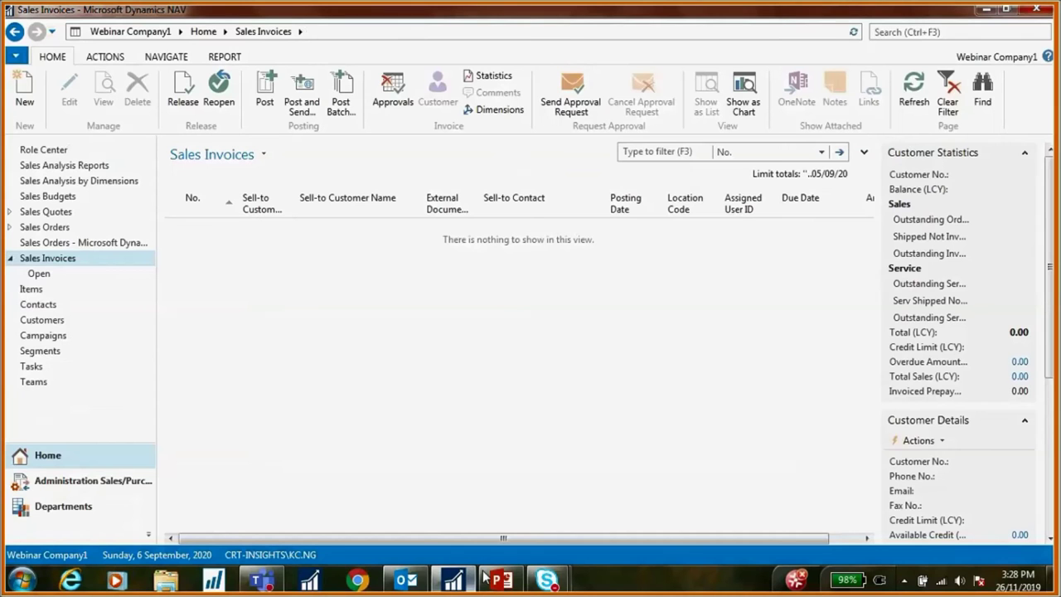
left_click(916, 31)
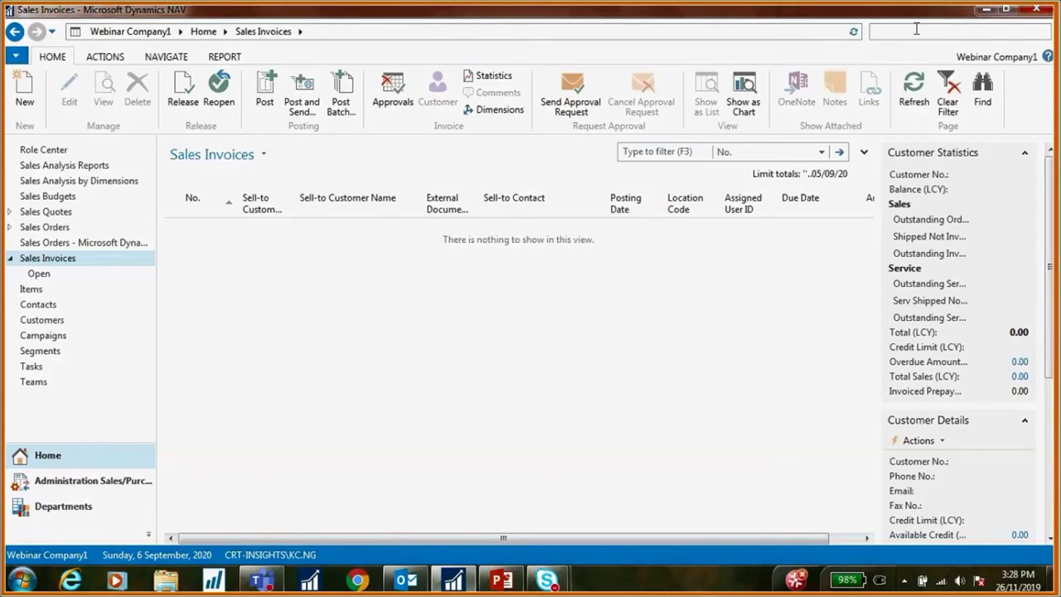
type("standa")
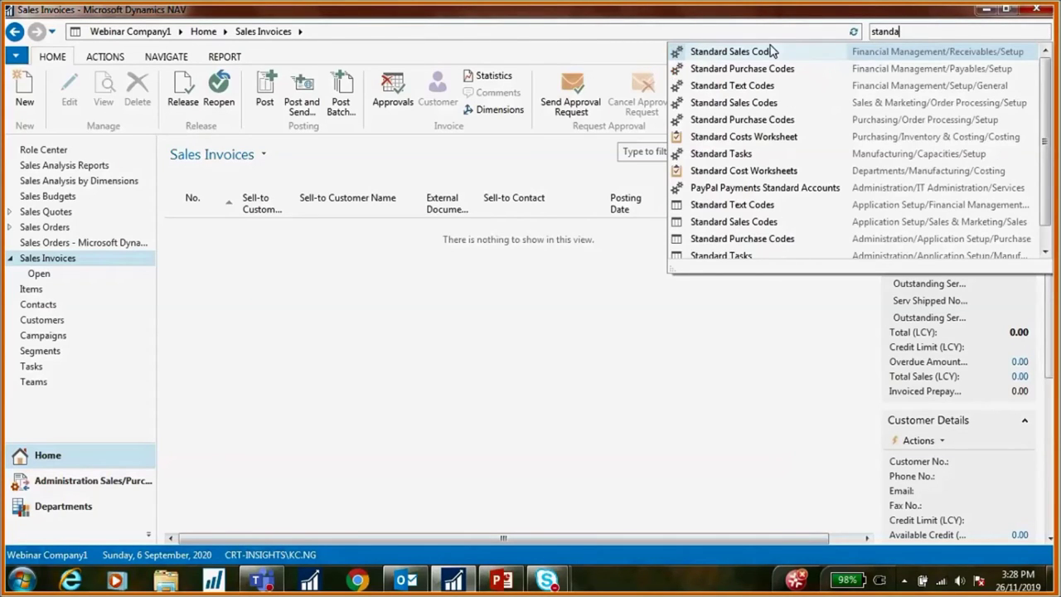
left_click(770, 51)
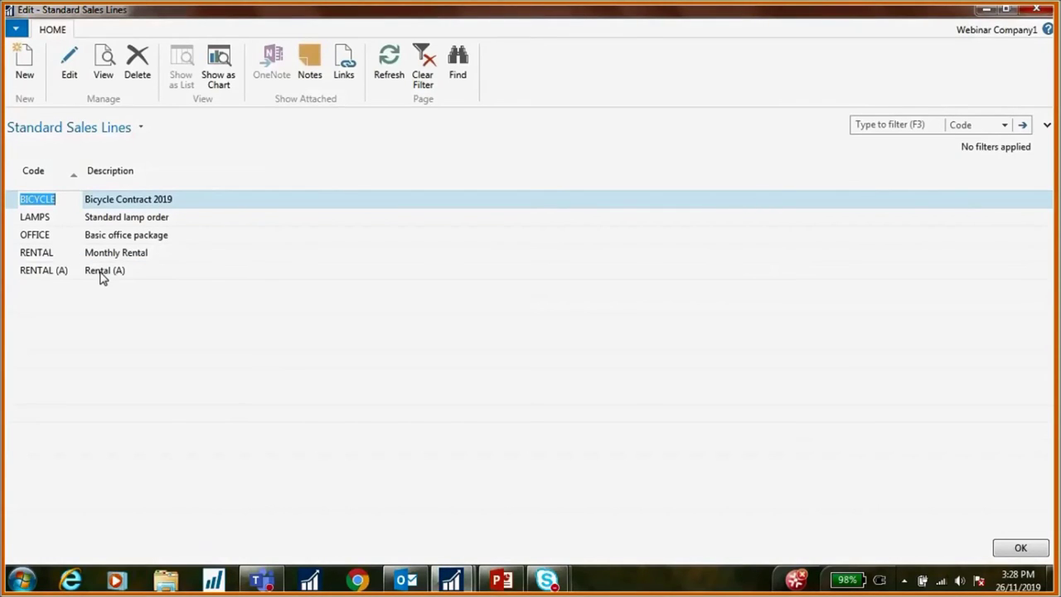
left_click(149, 199)
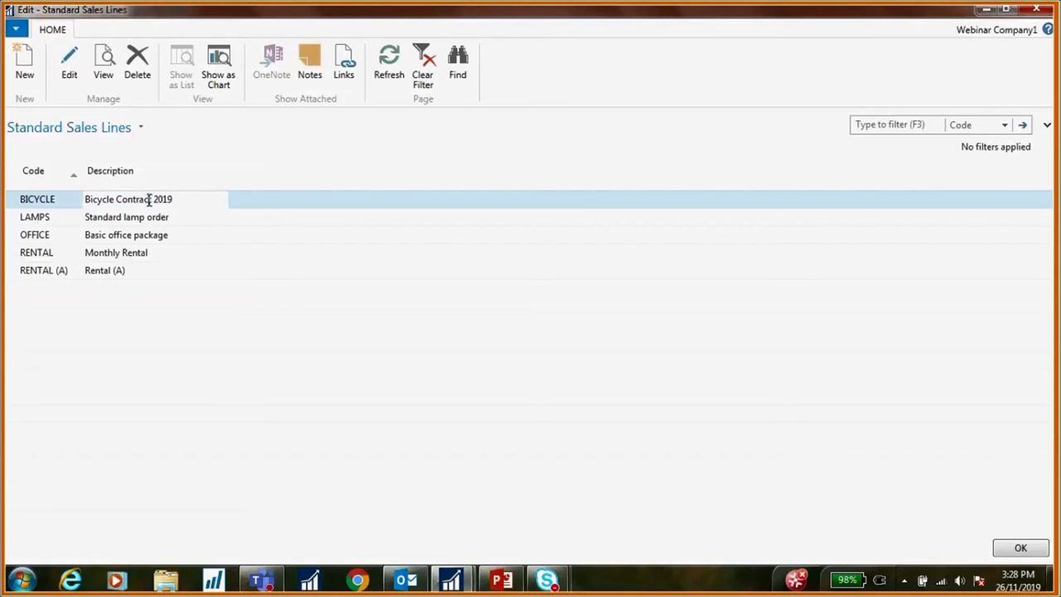
left_click(106, 269)
left_click(14, 205)
left_click(11, 271)
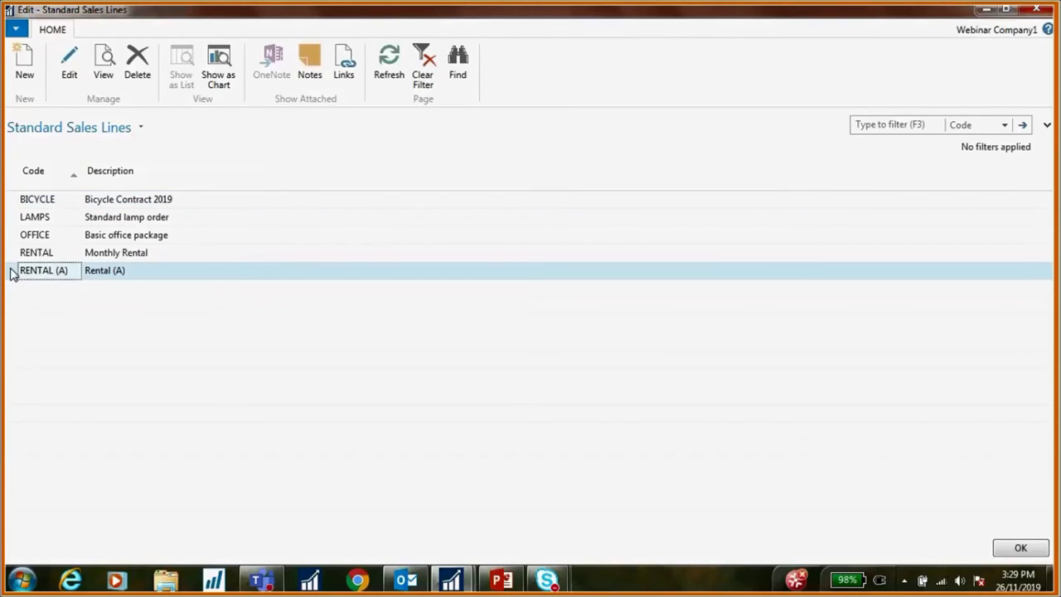
left_click(1025, 15)
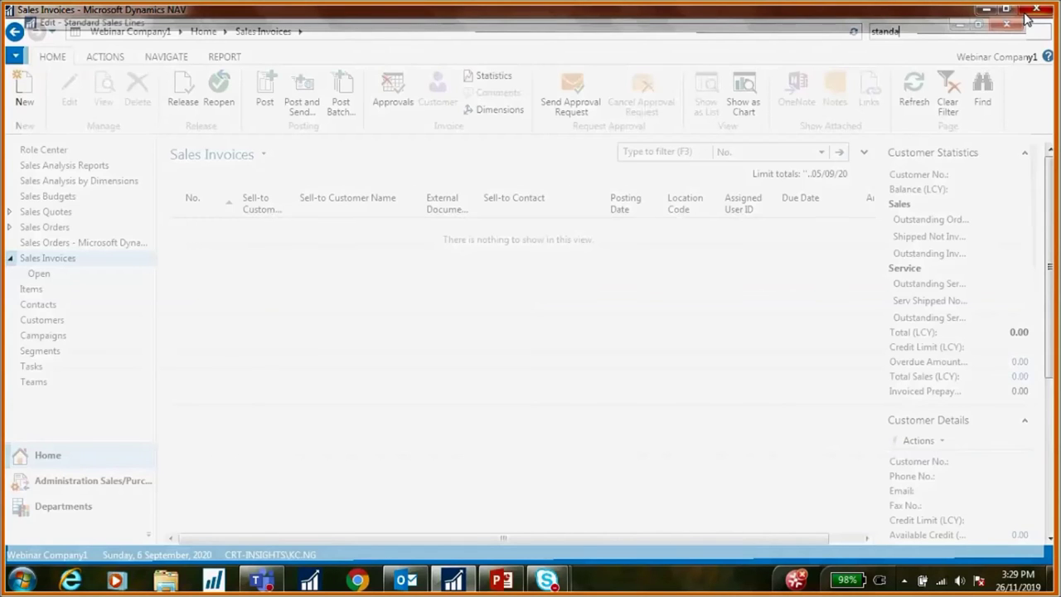
Search for the customer list and open the standard customer sales codes of The Cannon Group PLC.
type("customer")
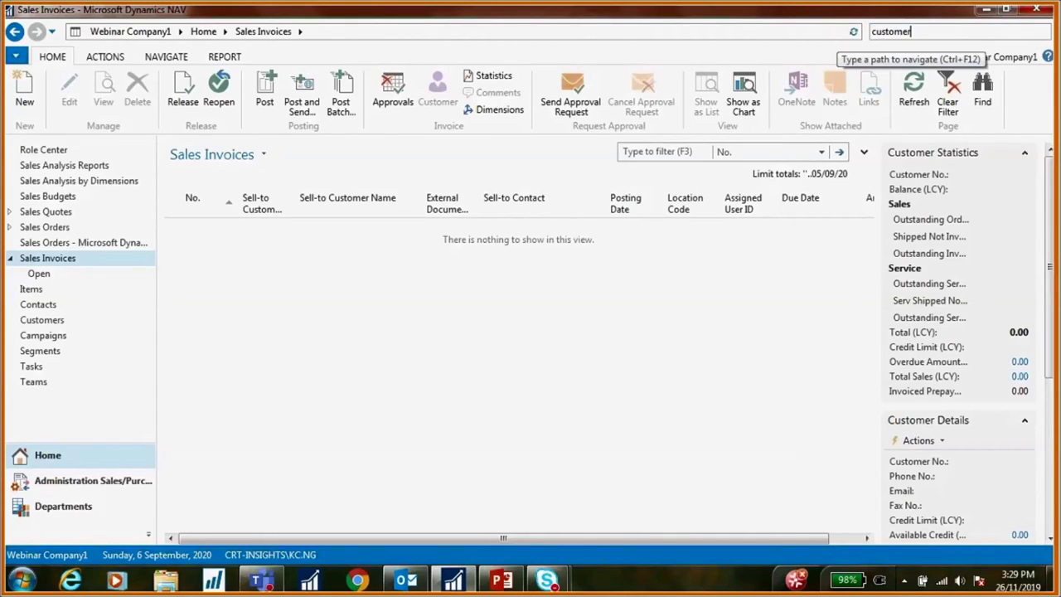
left_click(729, 52)
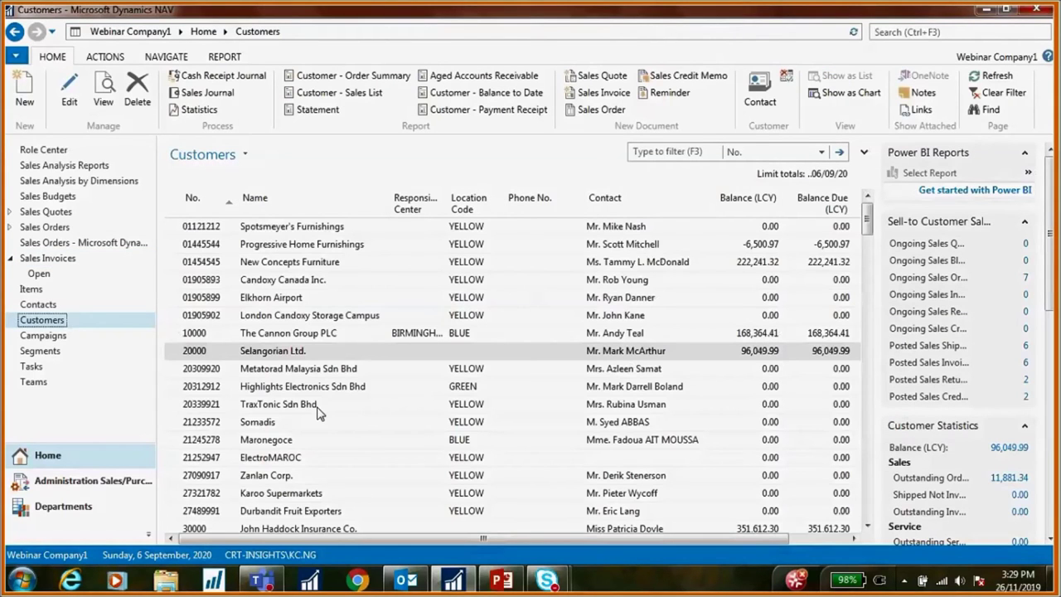
left_click(178, 338)
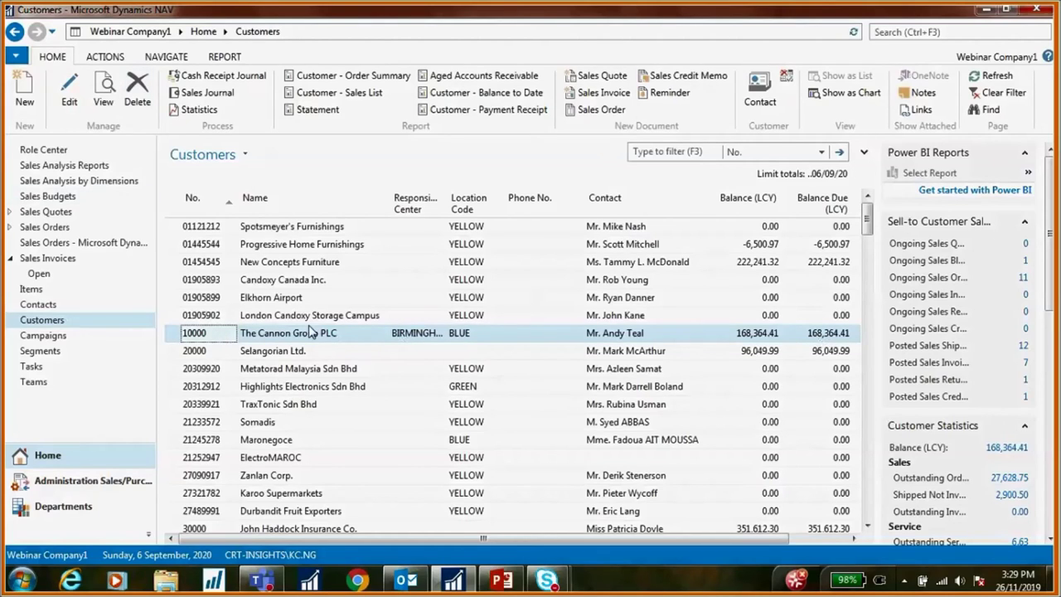
left_click(158, 58)
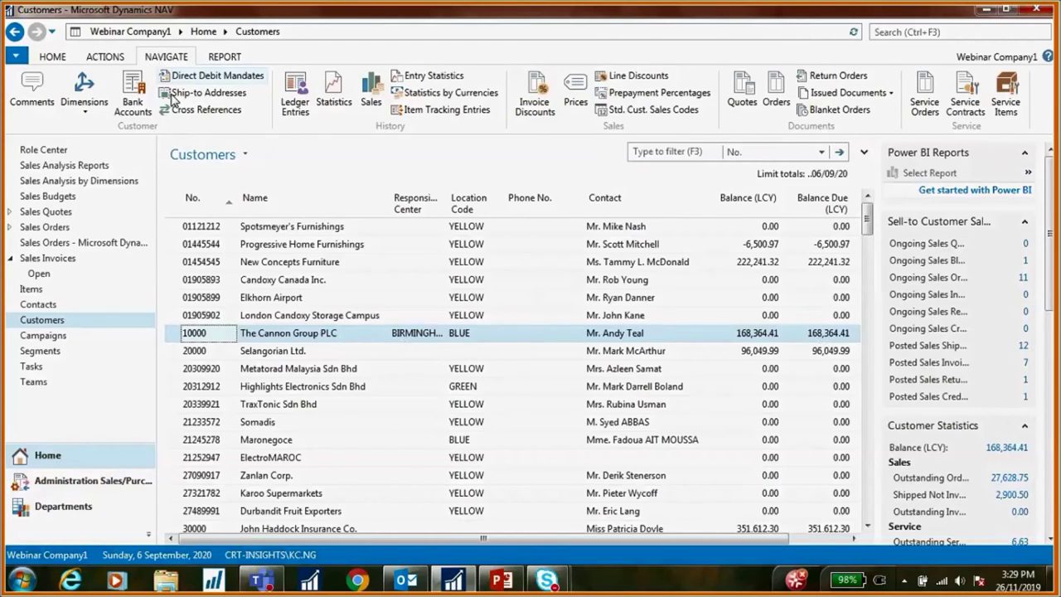
left_click(650, 109)
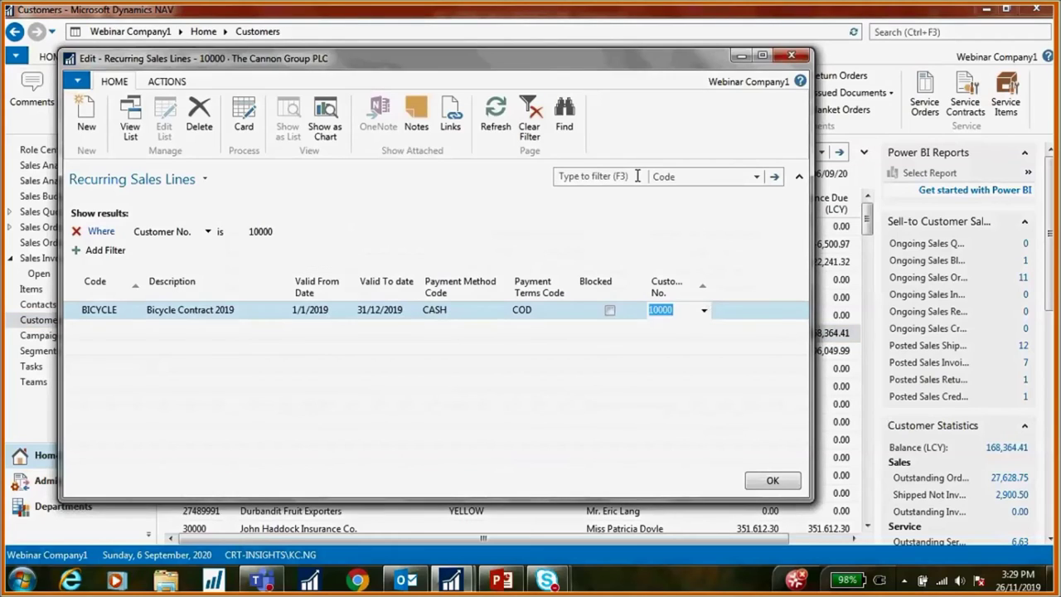
Assign RENTAL (A) to The Cannon Group PLC, valid from 1/1/2019 to 31/12/2019, with payment method CASH and payment terms COD.
left_click(137, 328)
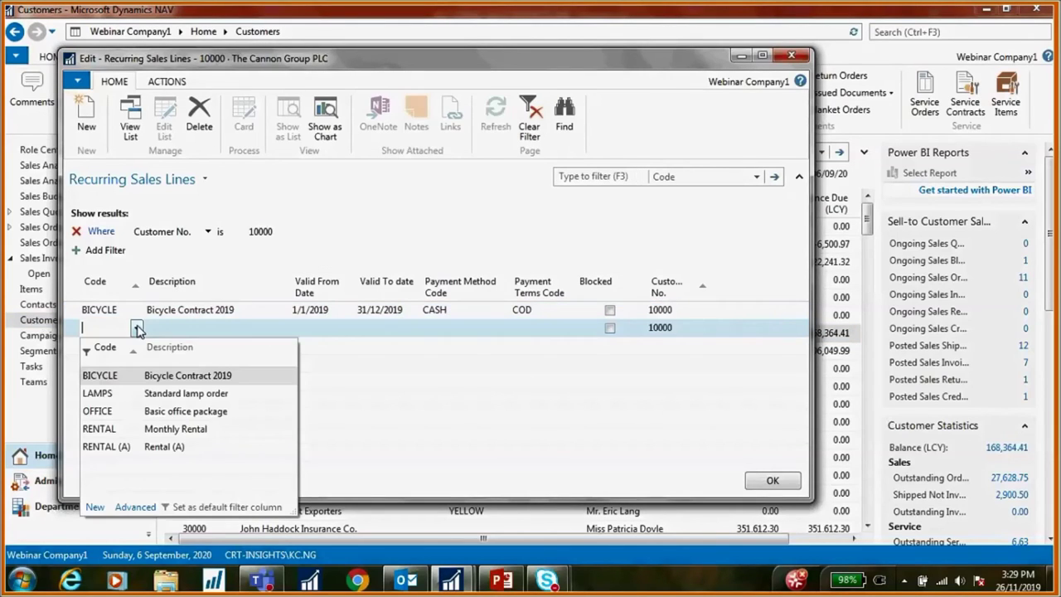
left_click(115, 447)
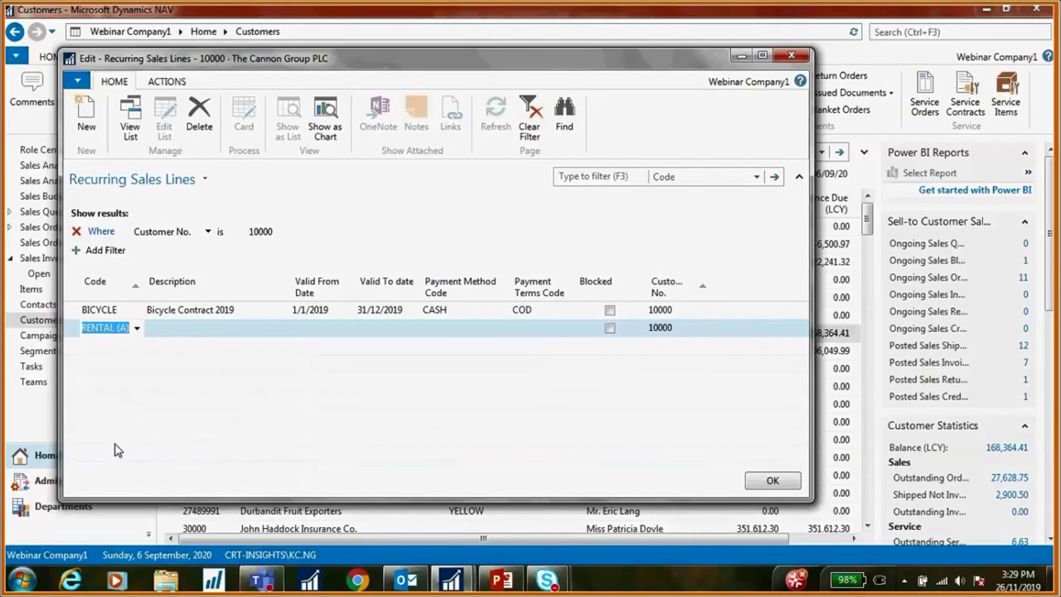
left_click(294, 327)
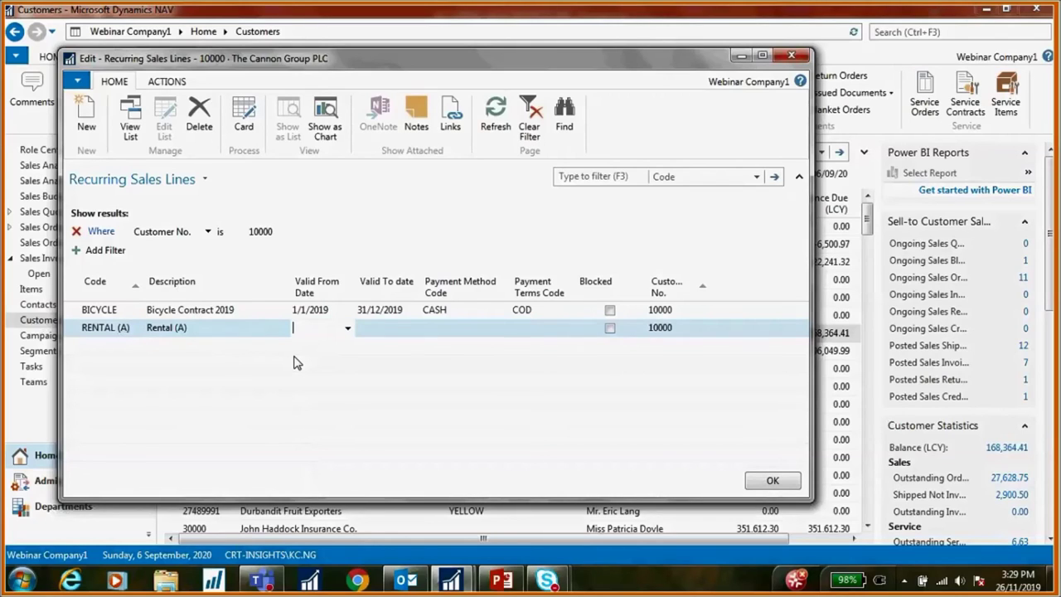
type("1/1/2019")
key("Tab")
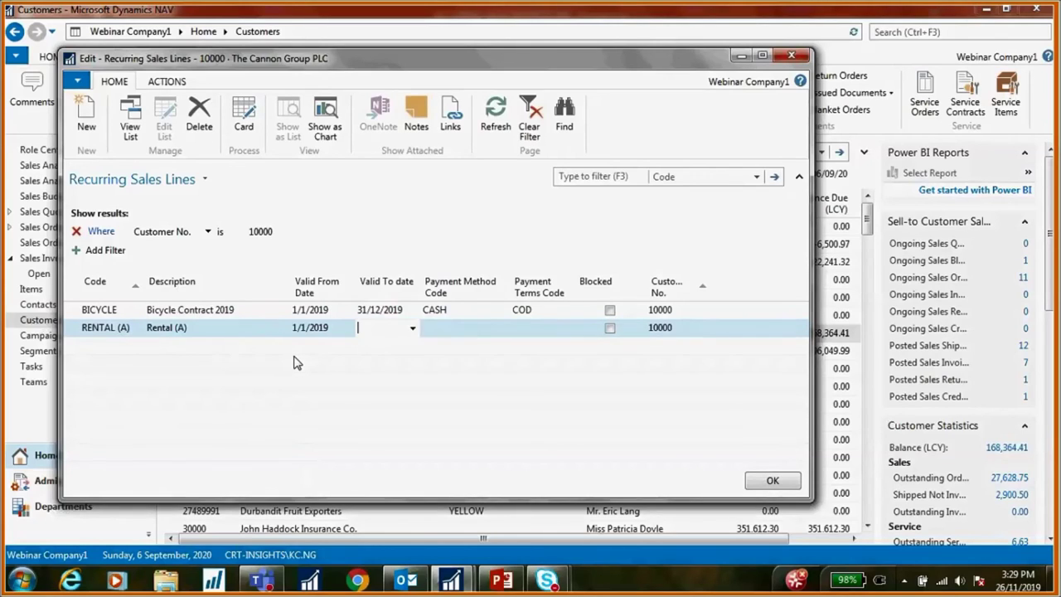
type("31/12/2019")
key("Tab")
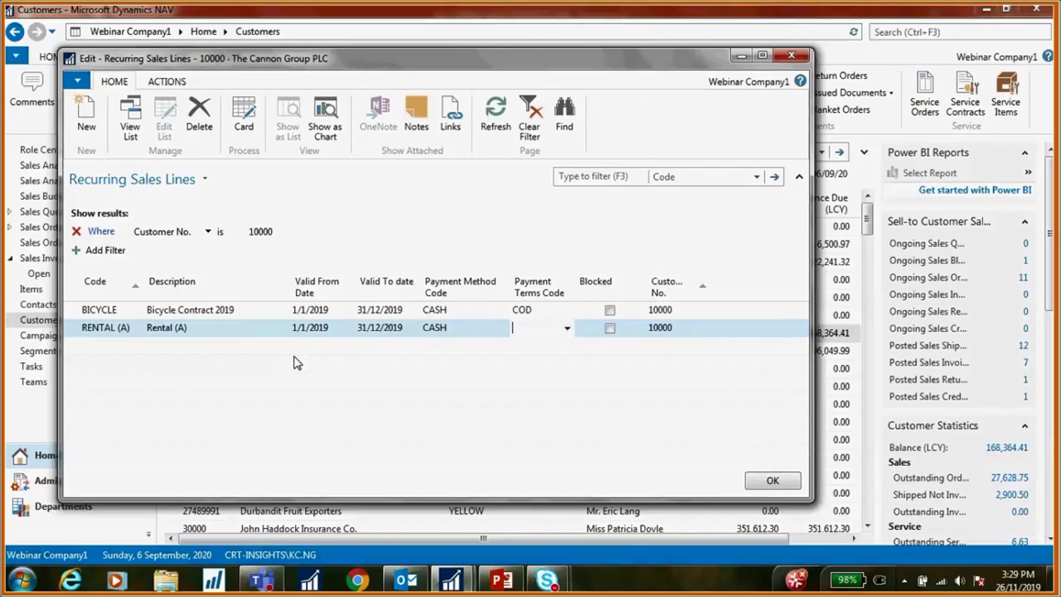
type("COD")
key("Tab")
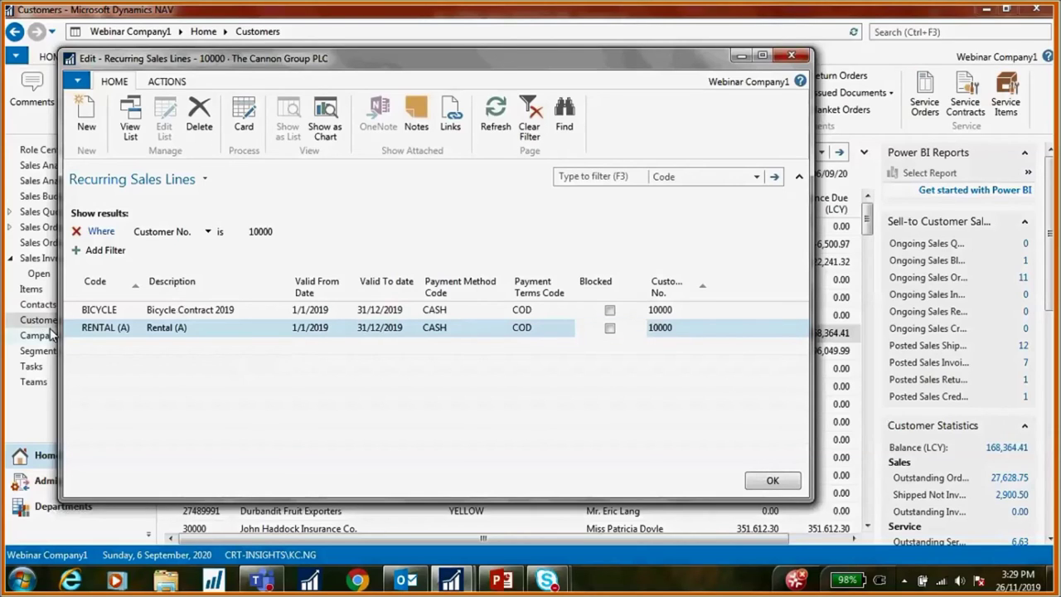
Examine the standard sales lines cards of The Cannon Group PLC's RENTAL (A) and BICYCLE codes.
left_click(73, 313)
left_click(76, 329)
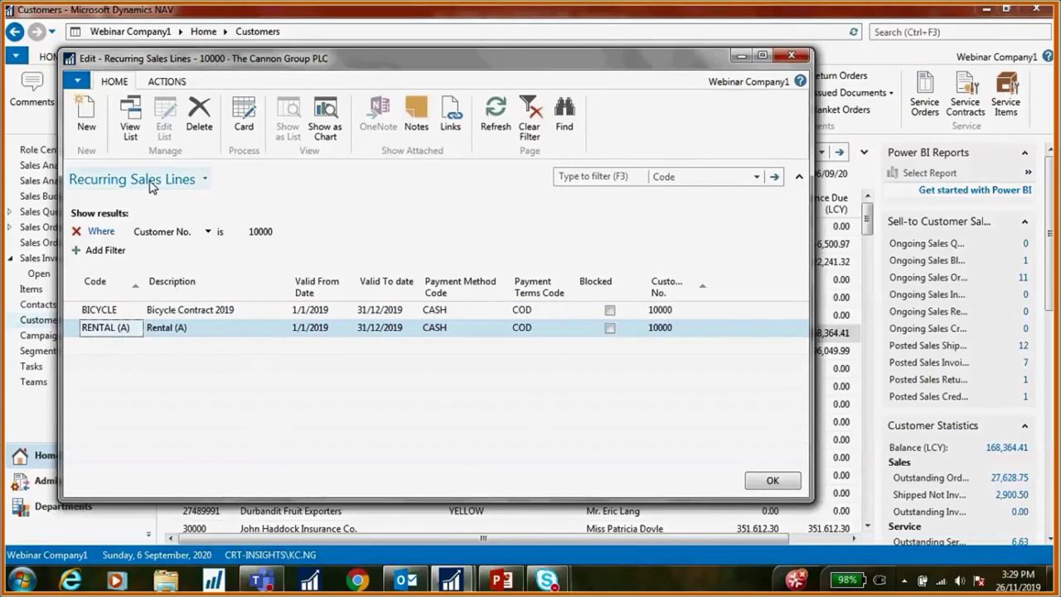
left_click(242, 120)
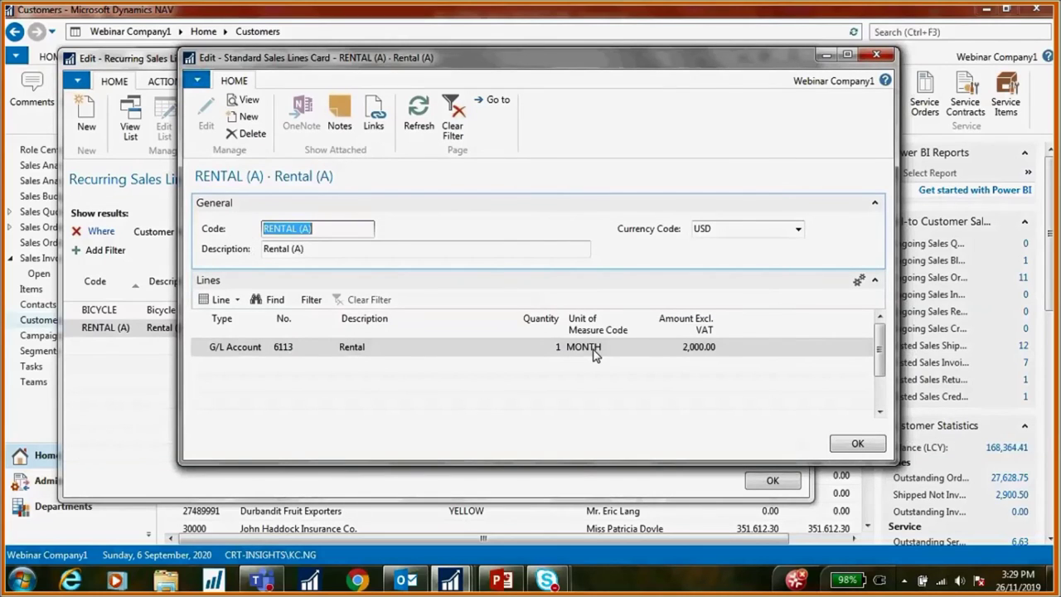
left_click(854, 444)
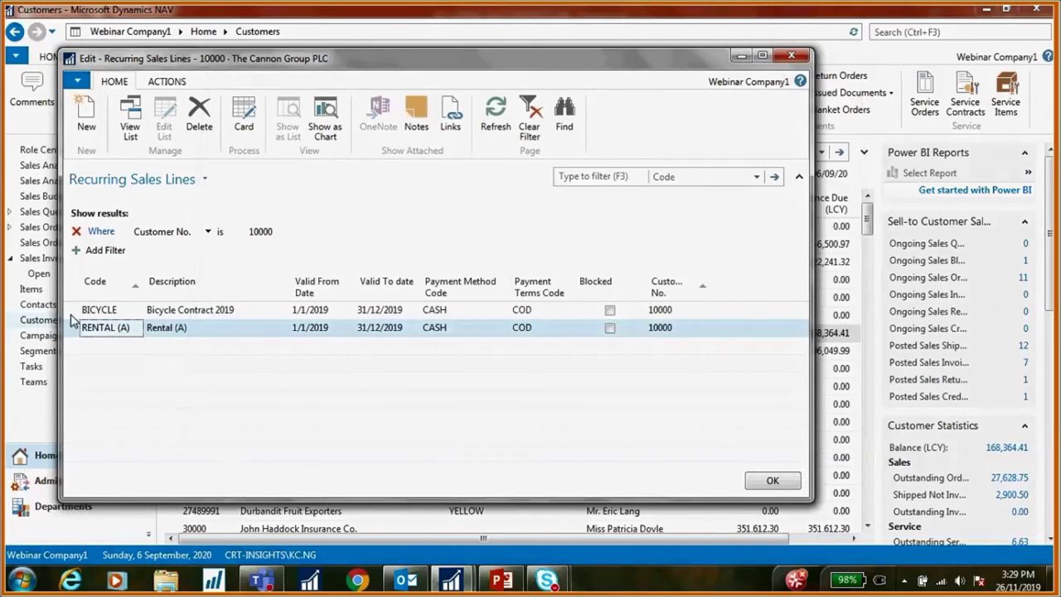
left_click(115, 313)
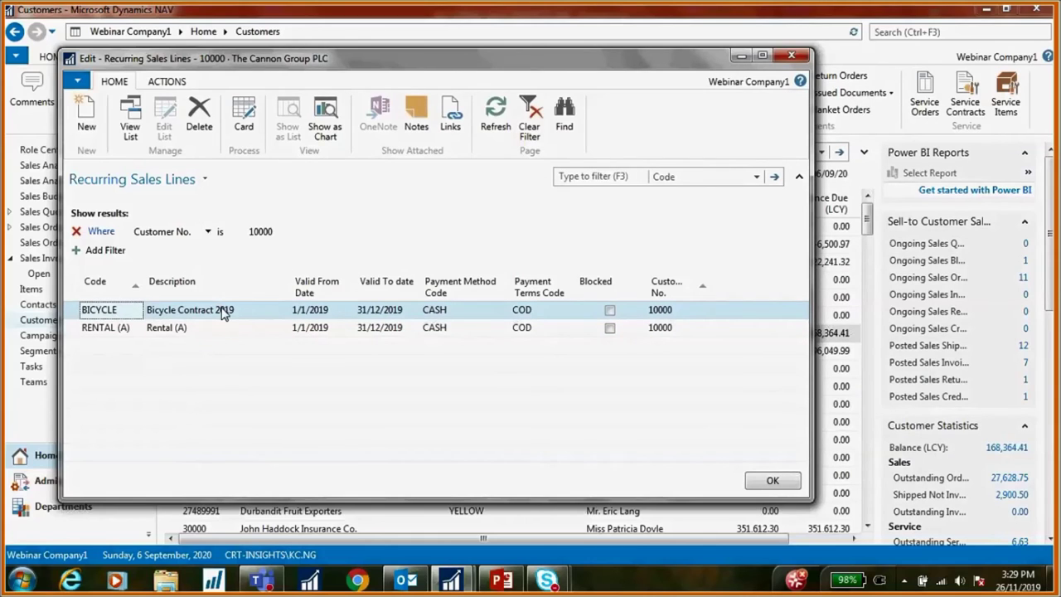
left_click(242, 124)
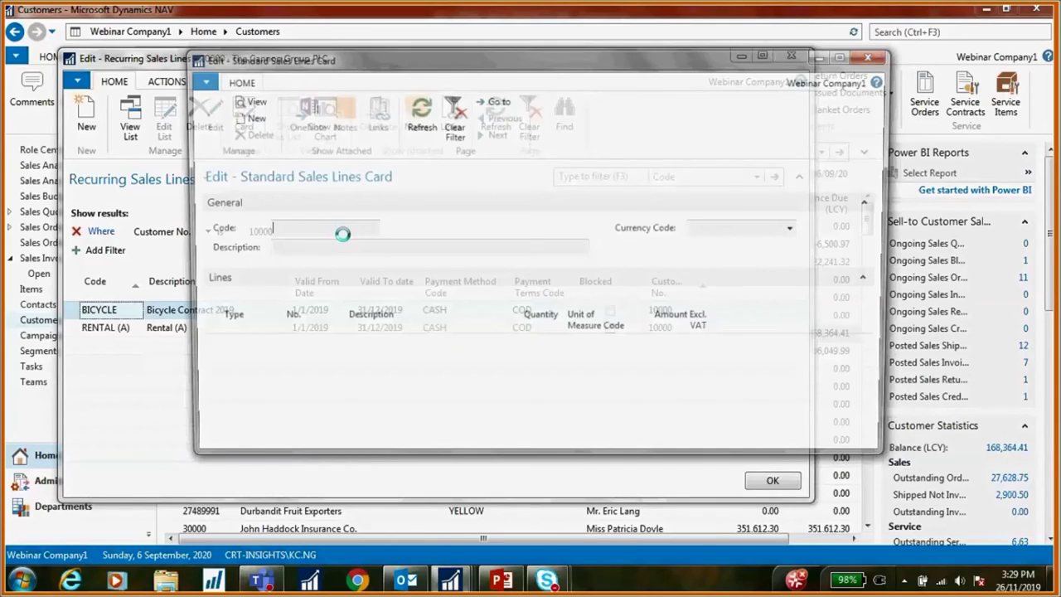
left_click(858, 443)
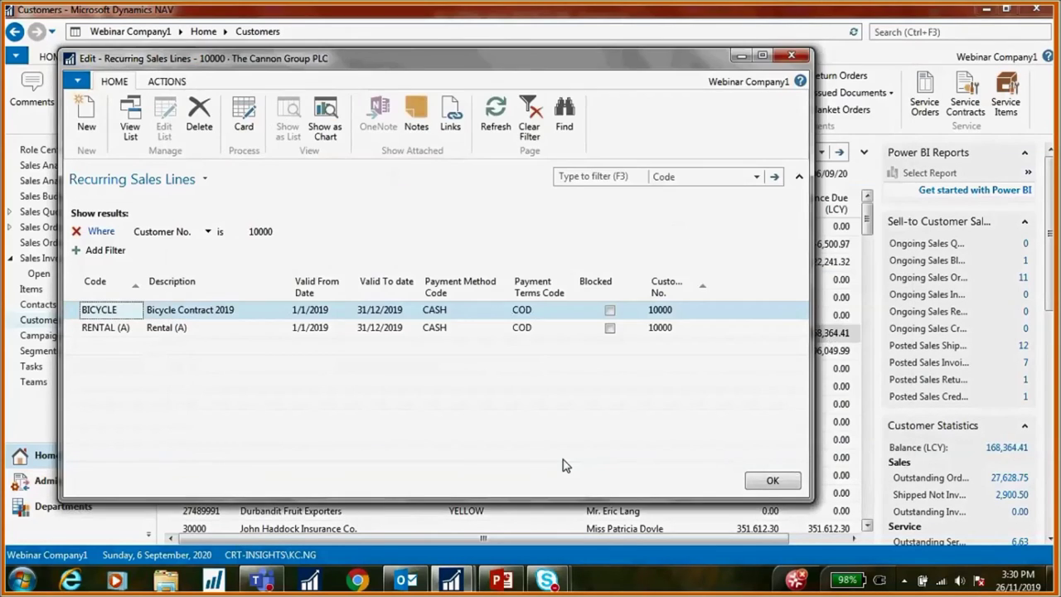
Close The Cannon Group PLC's recurring sales lines and search for the Create Recurring Sales Invoices task.
key("Down")
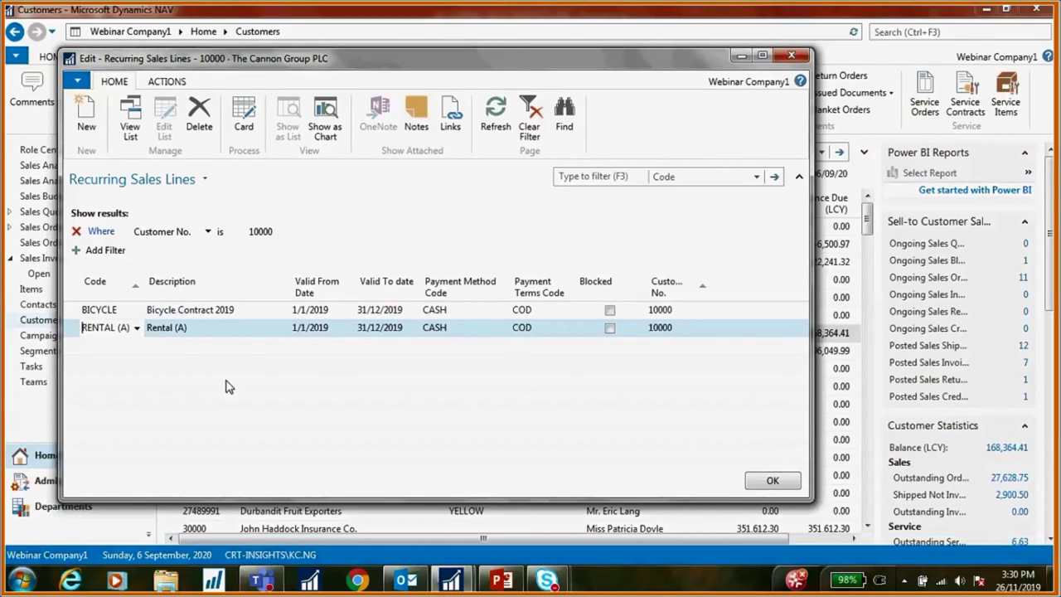
left_click(767, 483)
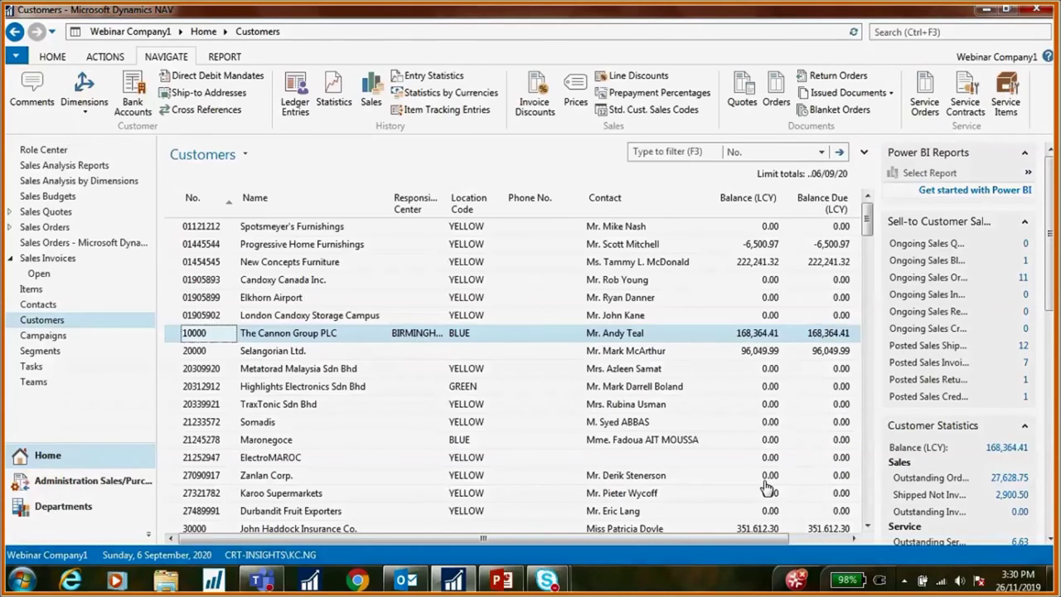
left_click(911, 33)
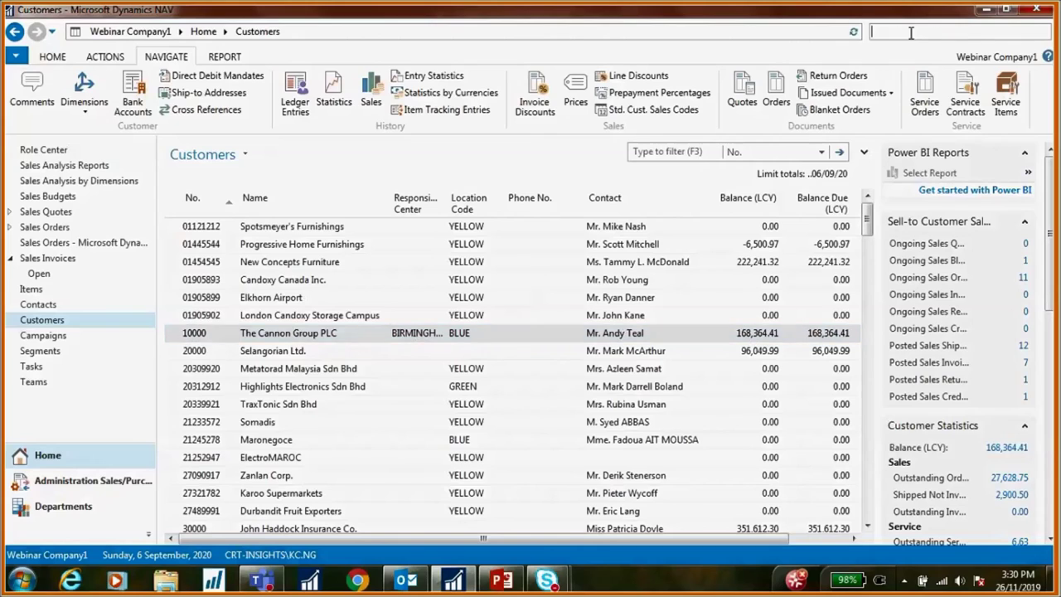
type("create")
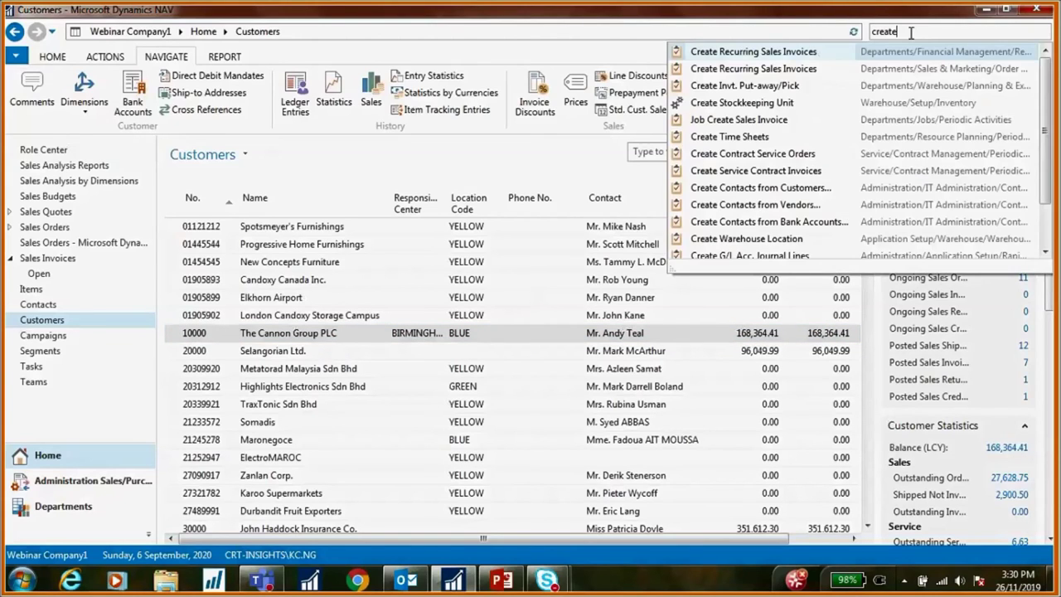
left_click(779, 53)
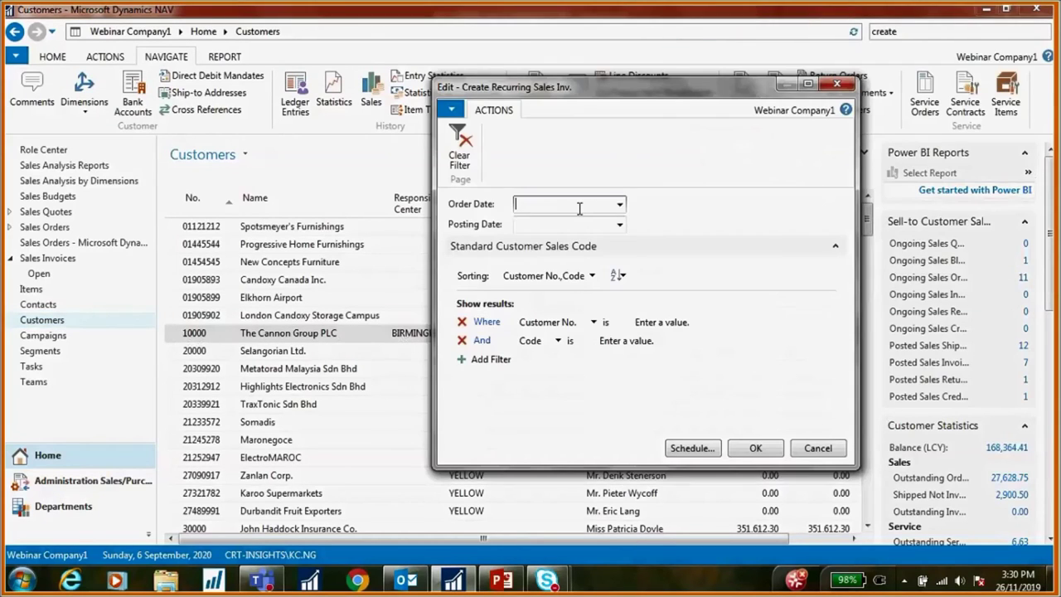
Create recurring sales invoices with order and posting date 31/8/2019, filtered to The Cannon Group PLC's customer number.
type("31082019")
key("Tab")
type("31082019")
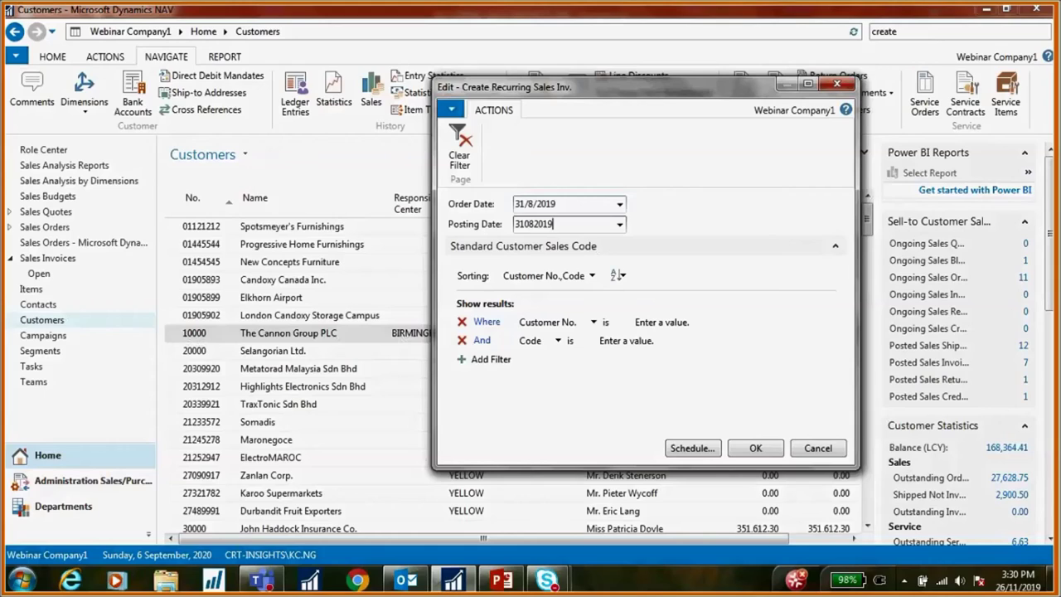
key("Tab")
type("10000")
key("Tab")
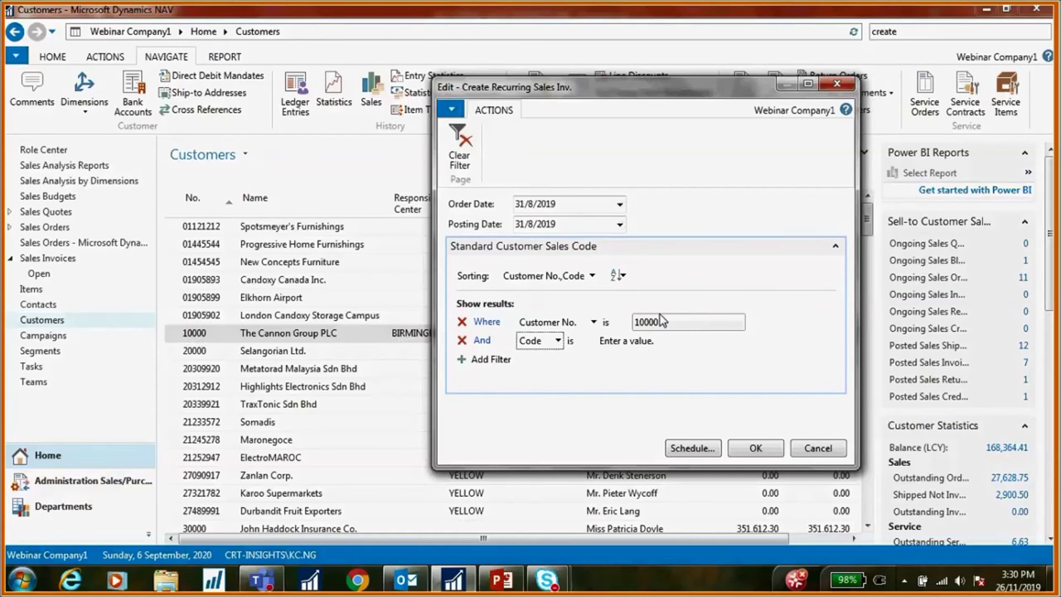
left_click(763, 449)
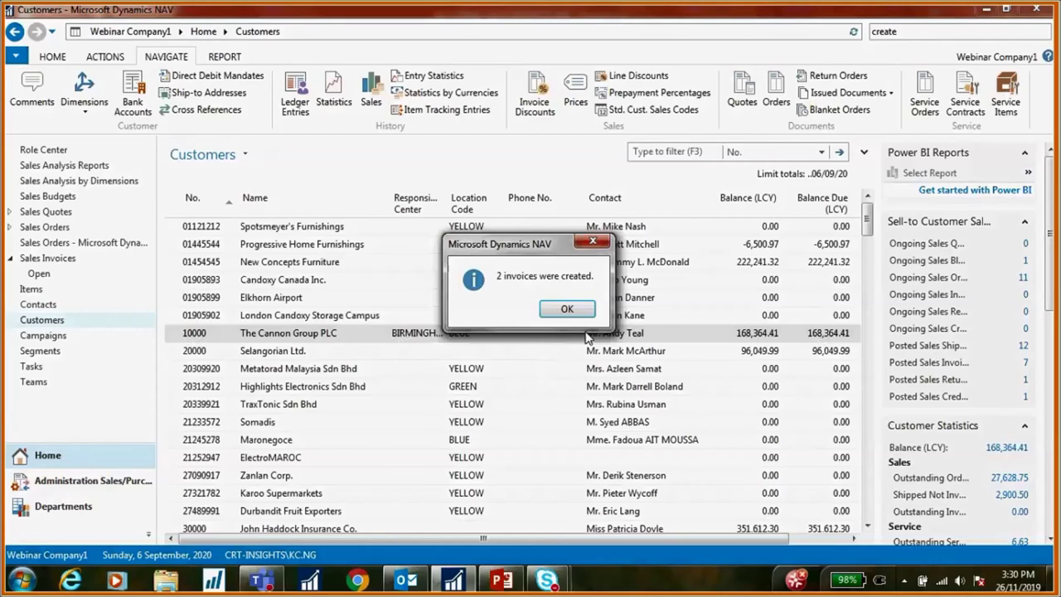
left_click(566, 309)
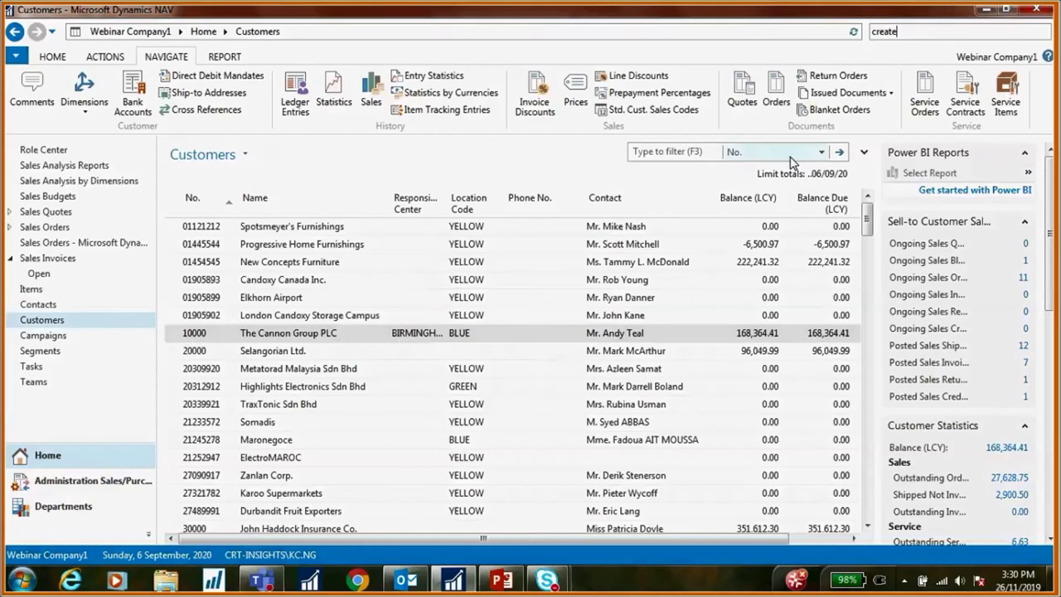
Search for the sales invoices list and select both invoices of The Cannon Group PLC.
left_click(907, 37)
type("sales invoi")
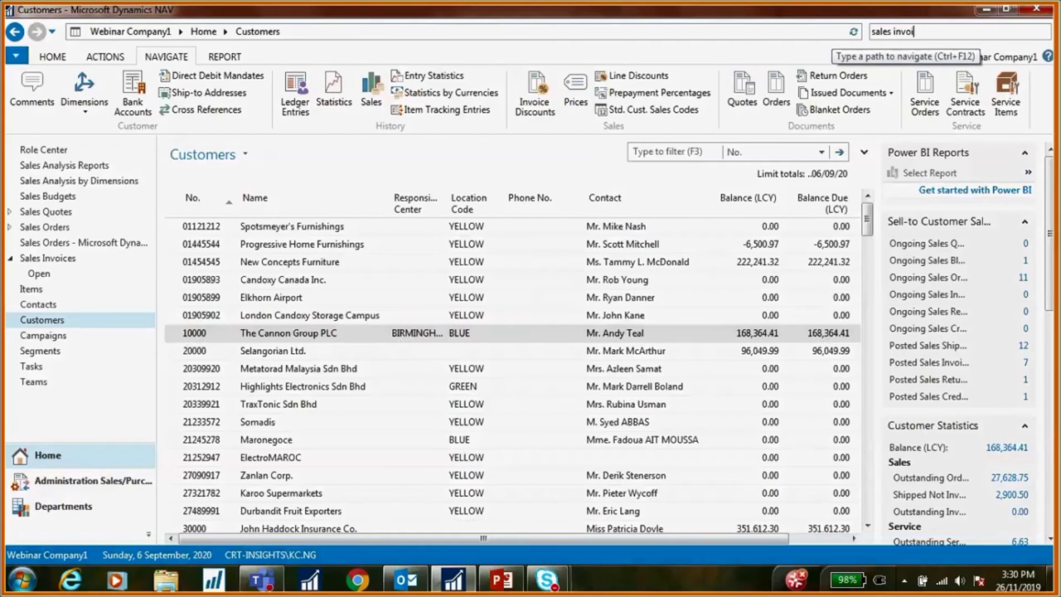
left_click(738, 54)
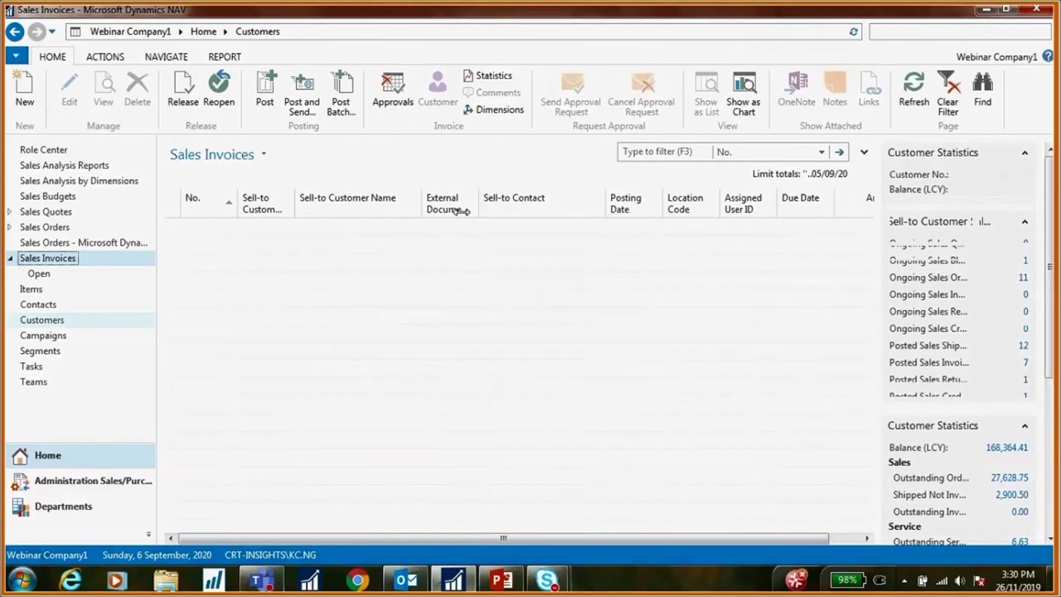
left_click(178, 232)
left_click(177, 243, "shift")
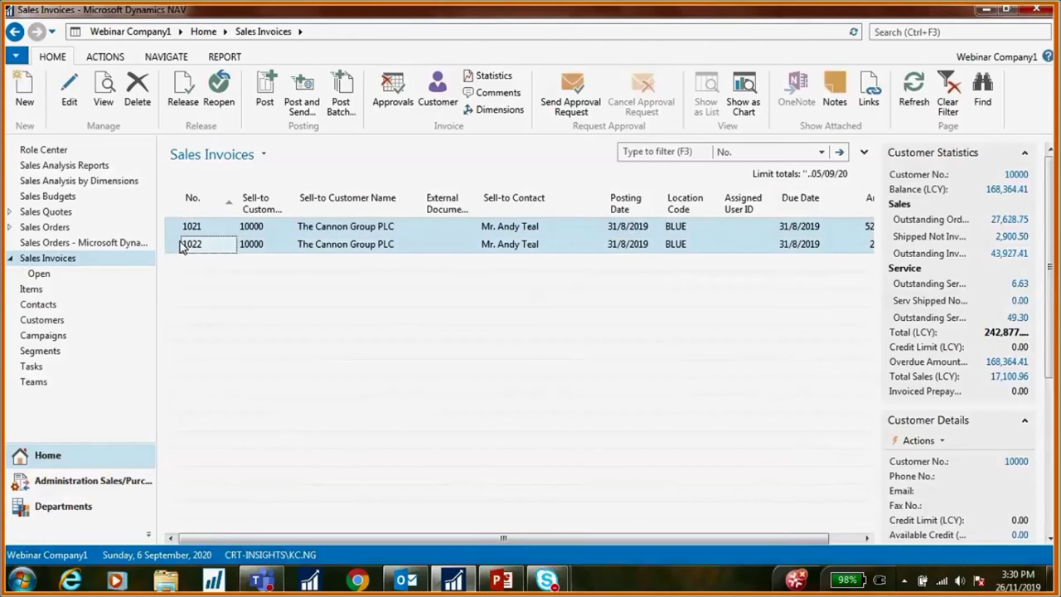
Post The Cannon Group PLC's bicycle and rental invoices one by one, declining to open the posted invoices.
left_click(174, 232)
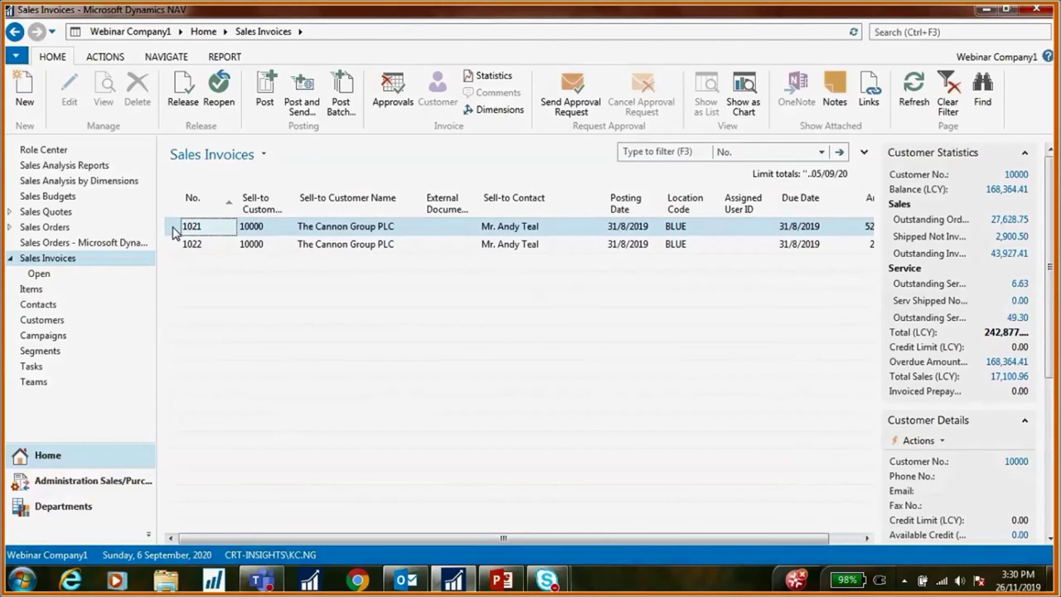
double_click(174, 232)
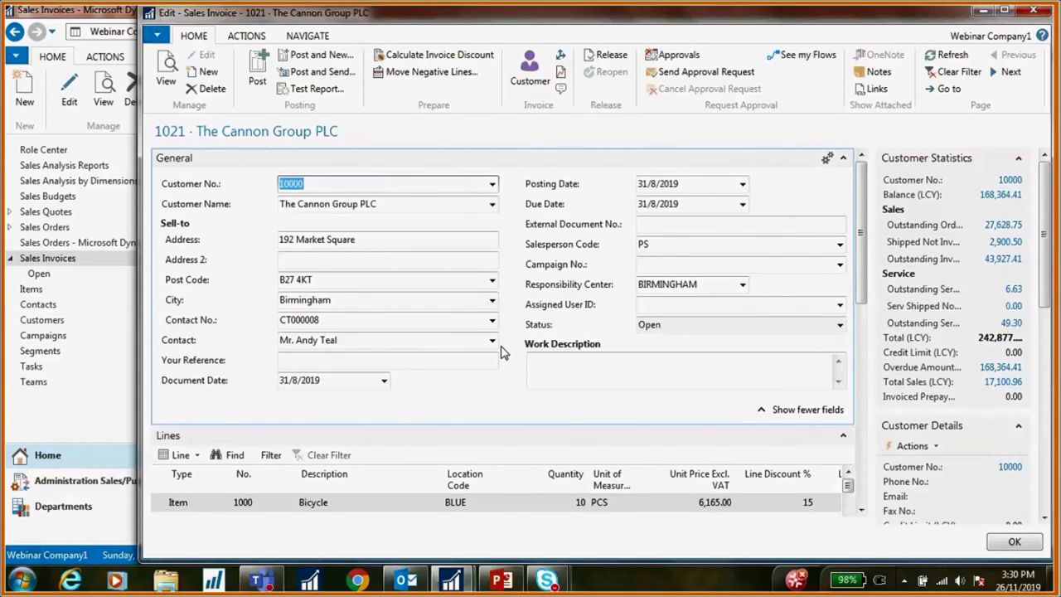
scroll(504, 352, "down", 2)
left_click(257, 75)
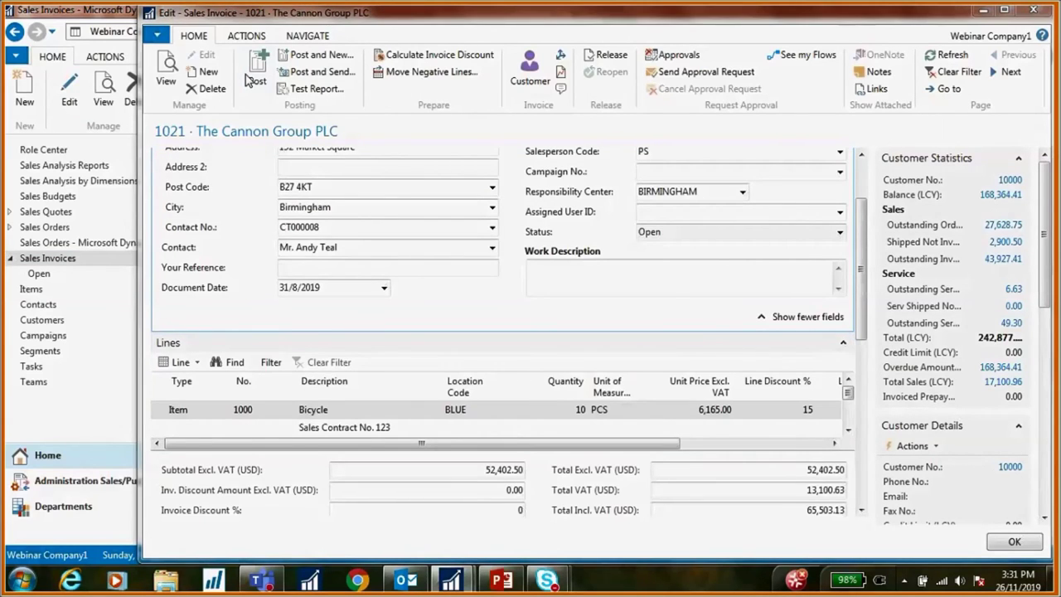
left_click(590, 309)
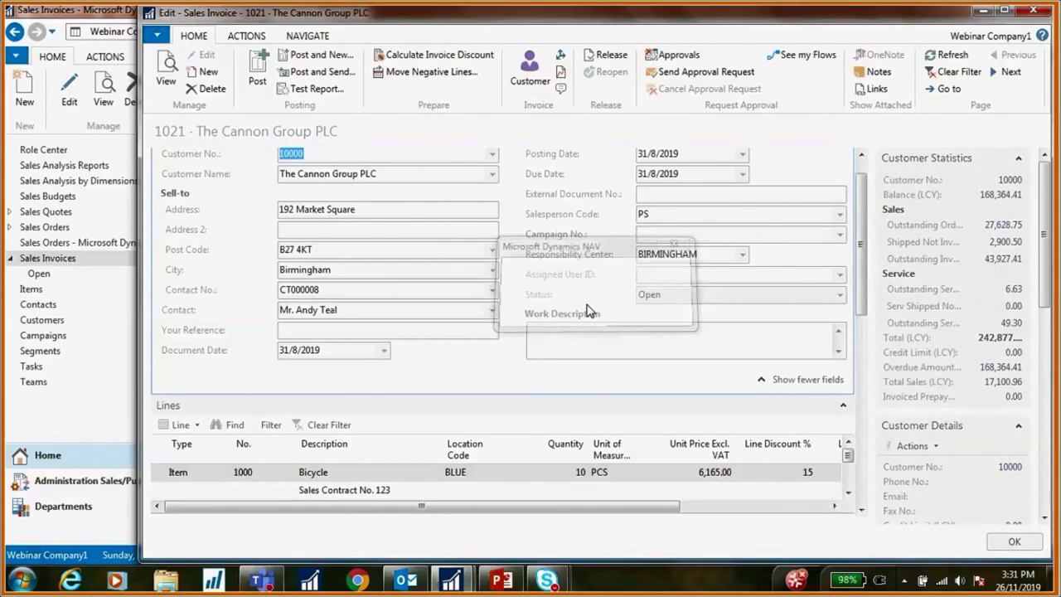
left_click(706, 323)
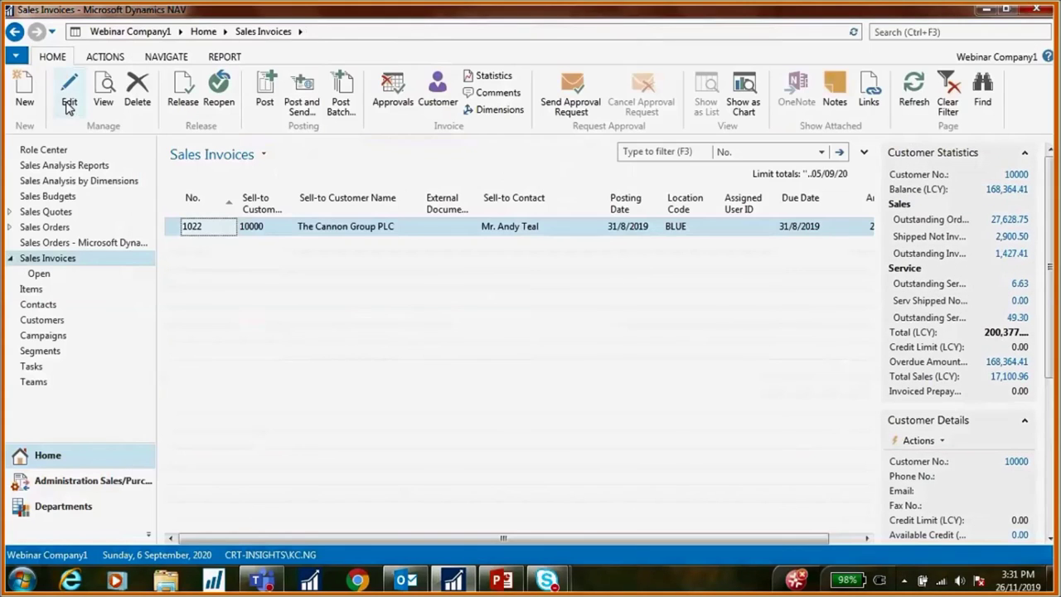
left_click(69, 101)
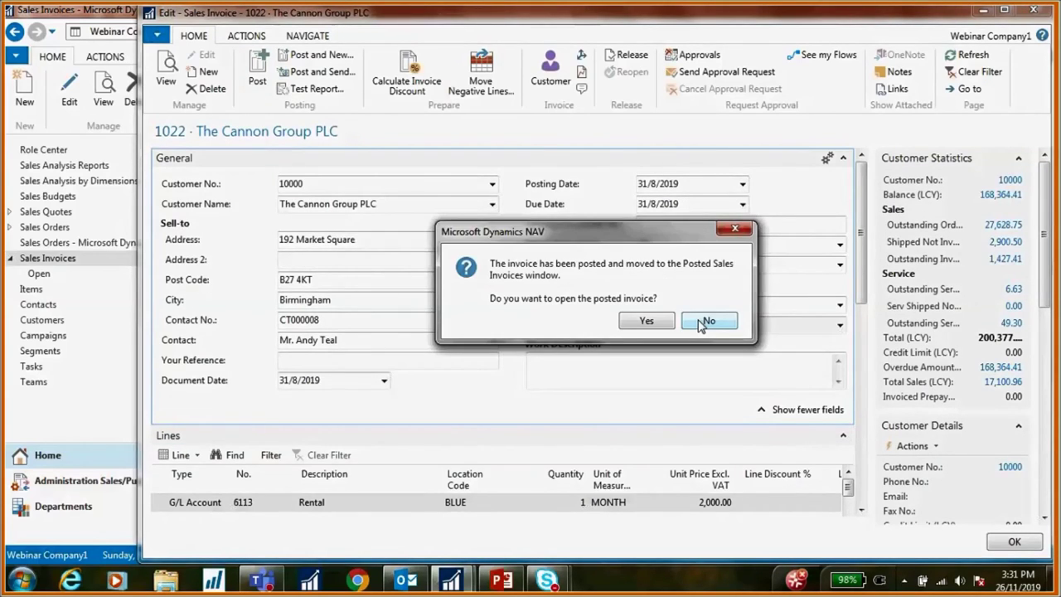
left_click(706, 322)
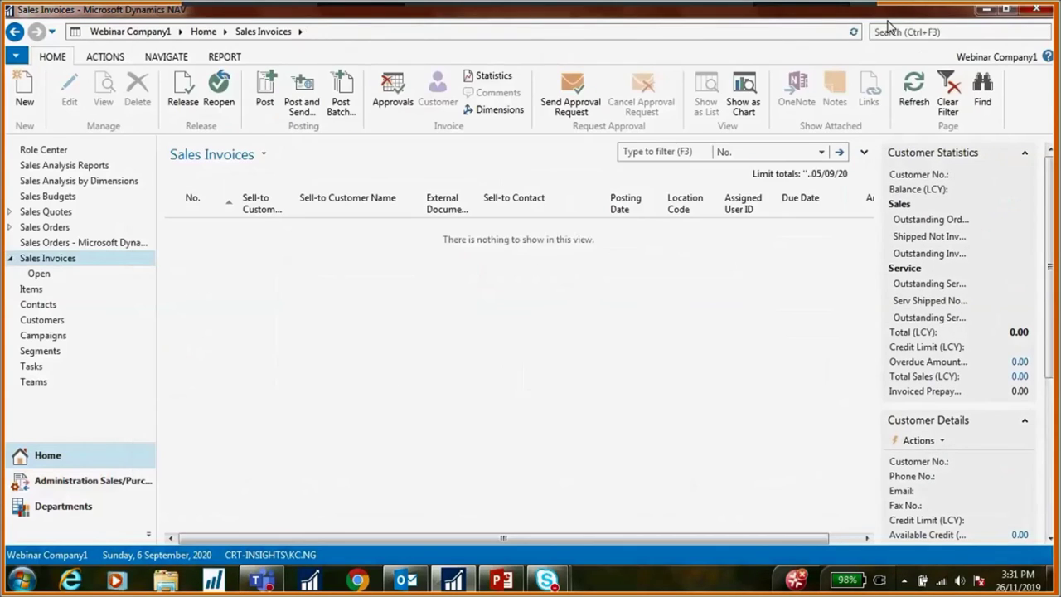
Search for the customer list and open the customer card of Metatorad Malaysia Sdn Bhd.
left_click(901, 31)
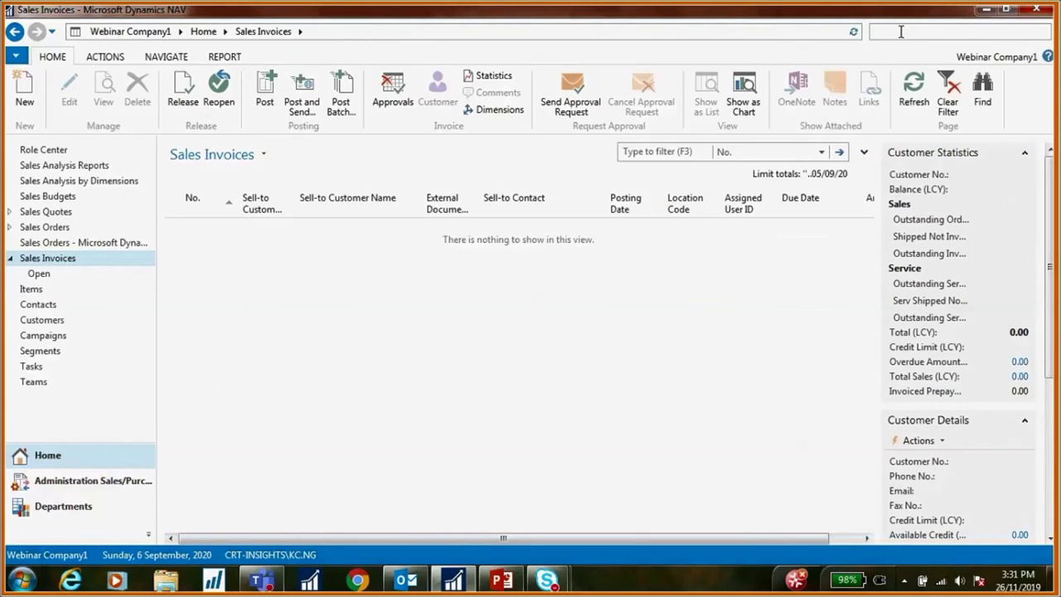
type("customer")
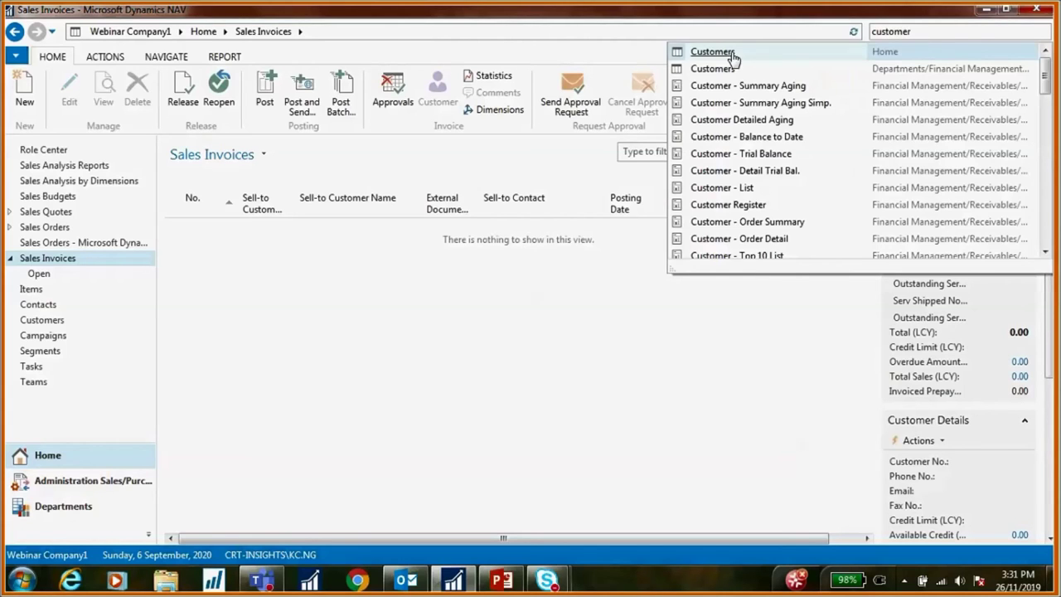
left_click(728, 52)
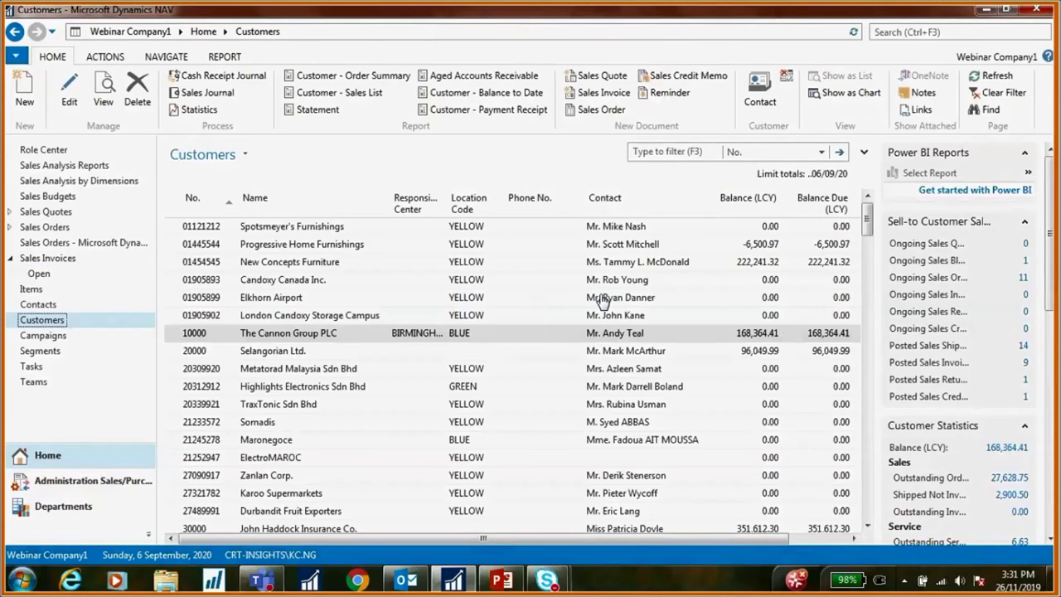
left_click(176, 367)
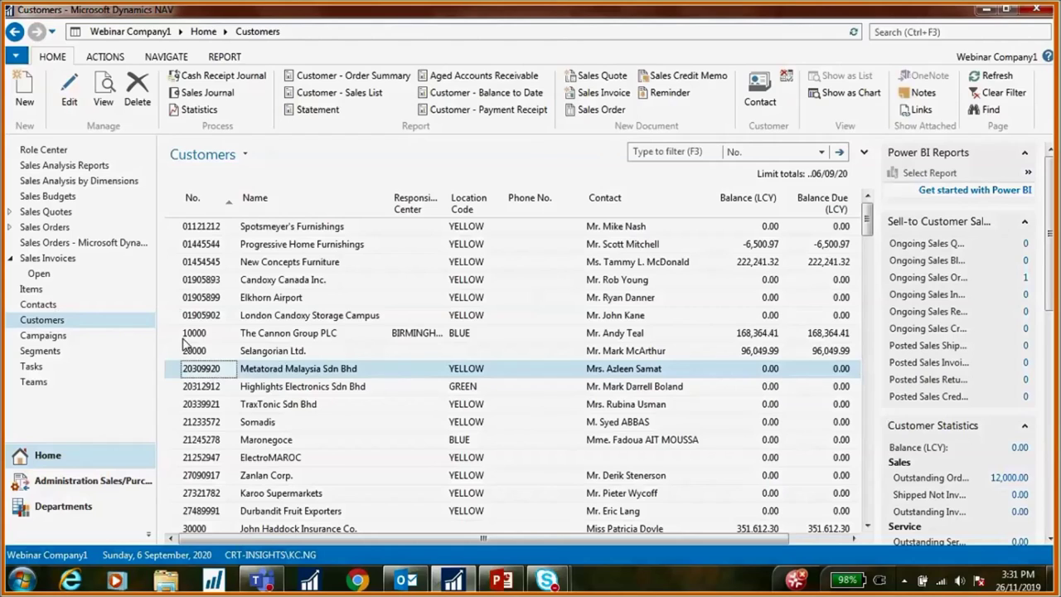
left_click(182, 333)
left_click(178, 351)
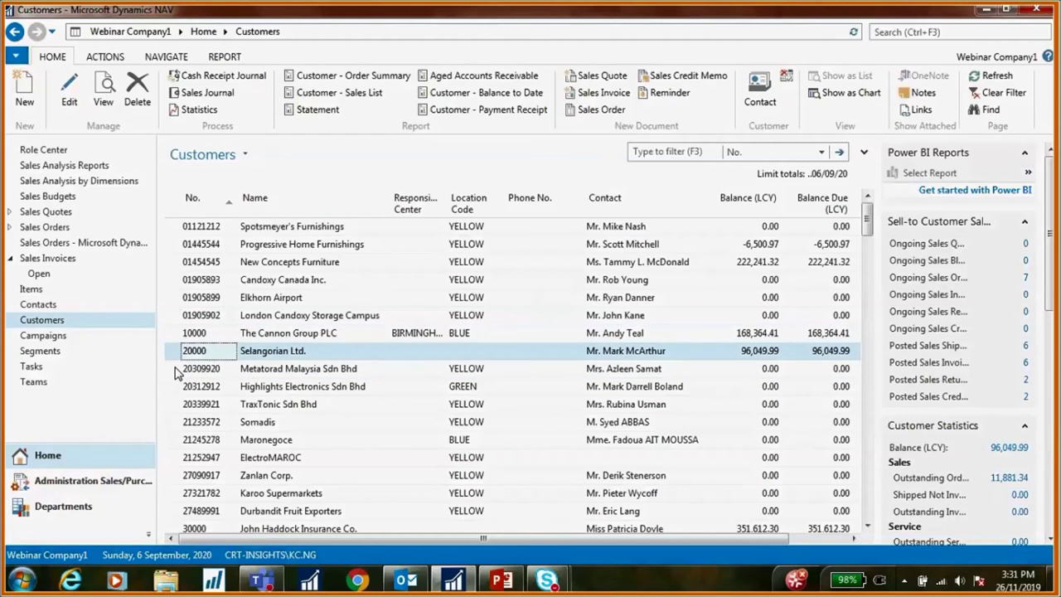
left_click(177, 370)
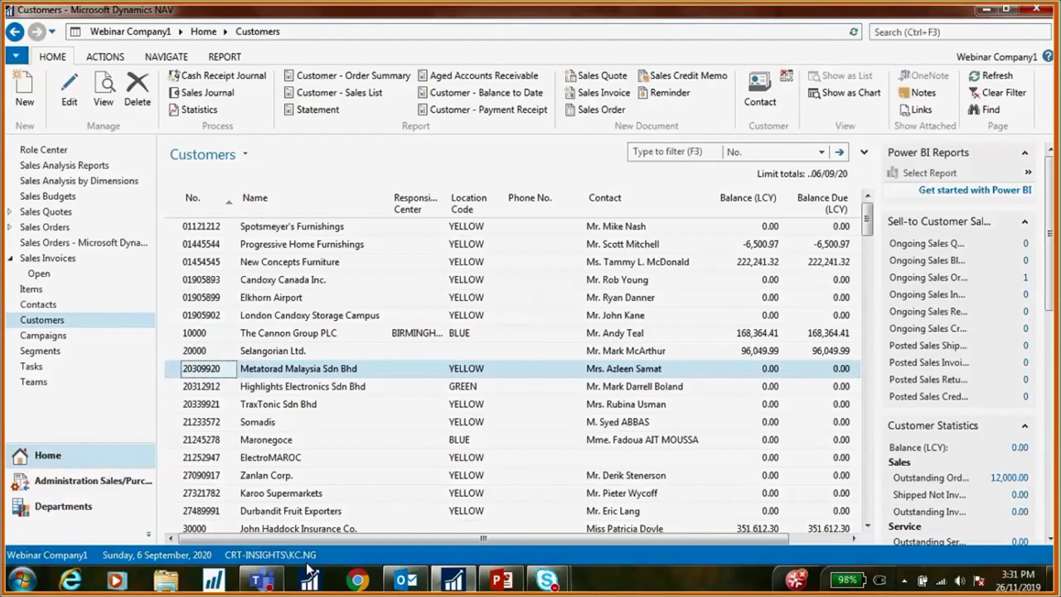
left_click(69, 91)
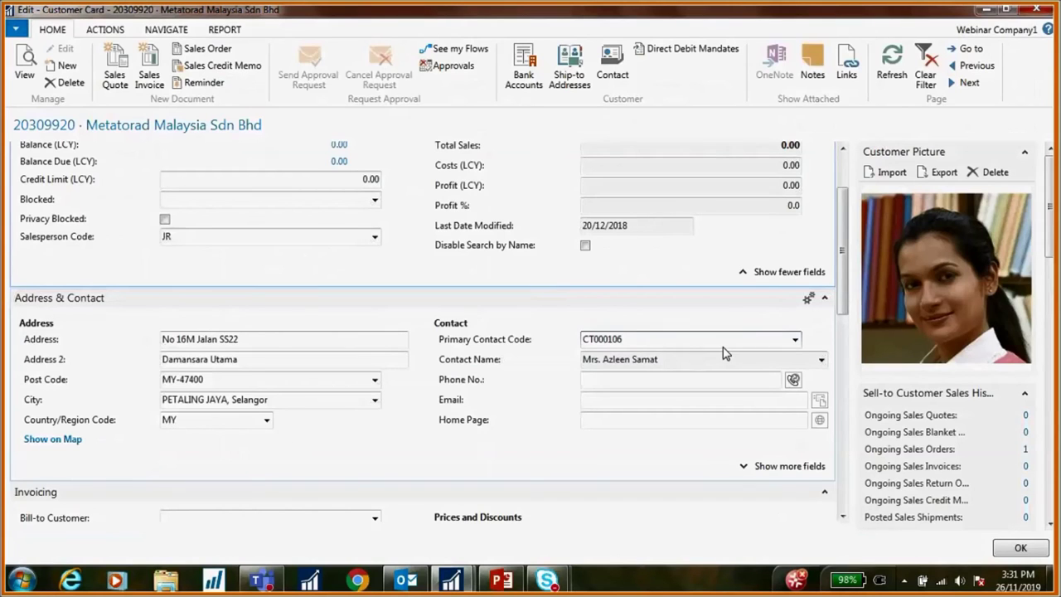
Set the currency code of Metatorad Malaysia Sdn Bhd to USD in the invoicing details.
scroll(722, 353, "down", 5)
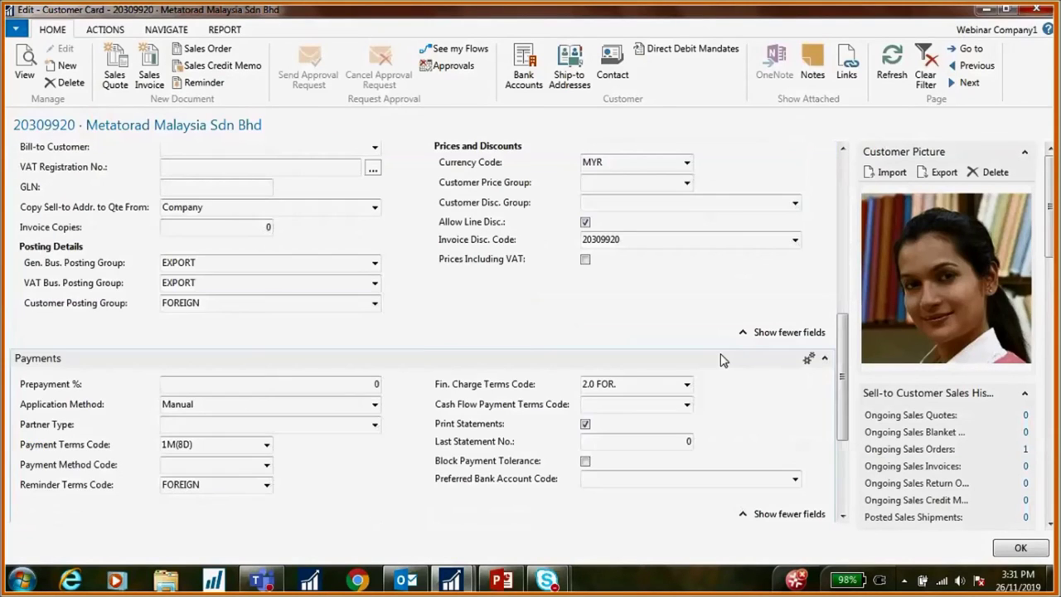
left_click(590, 163)
double_click(590, 163)
type("USD")
key("Tab")
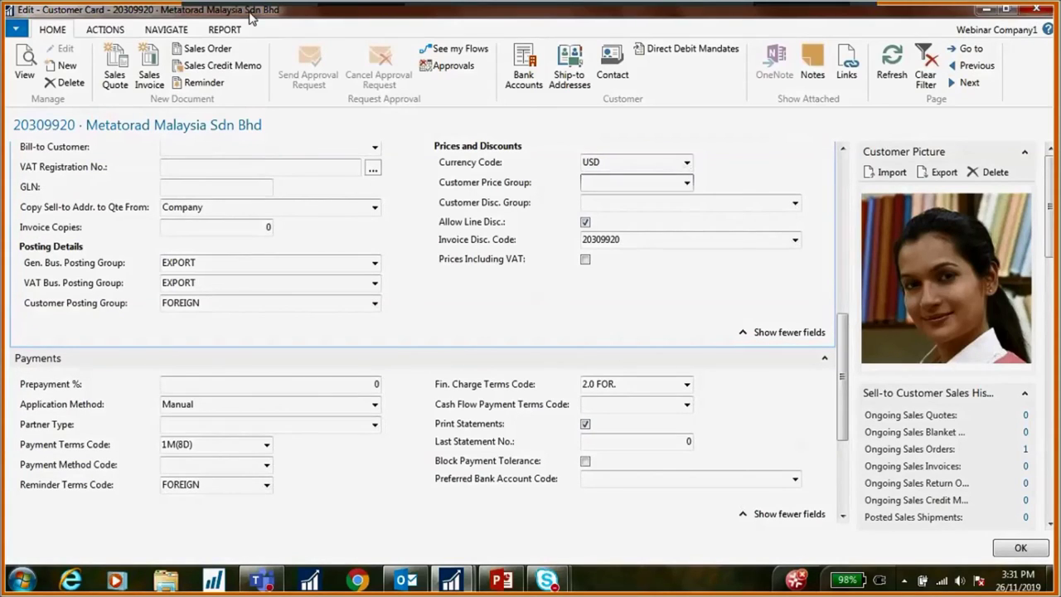
Open the recurring sales lines of Metatorad Malaysia Sdn Bhd and add the BICYCLE code.
left_click(166, 29)
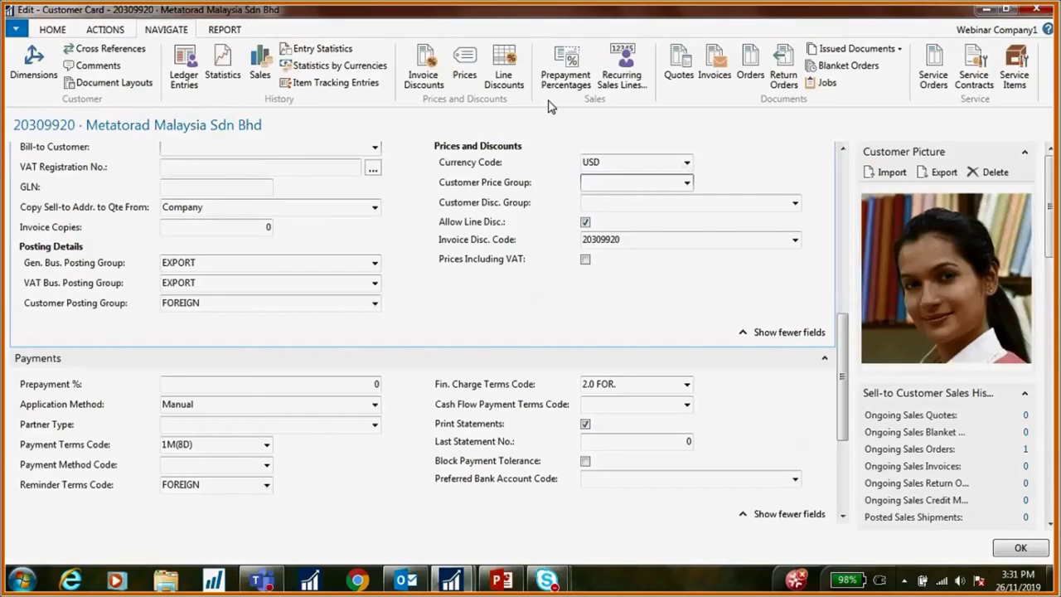
left_click(622, 67)
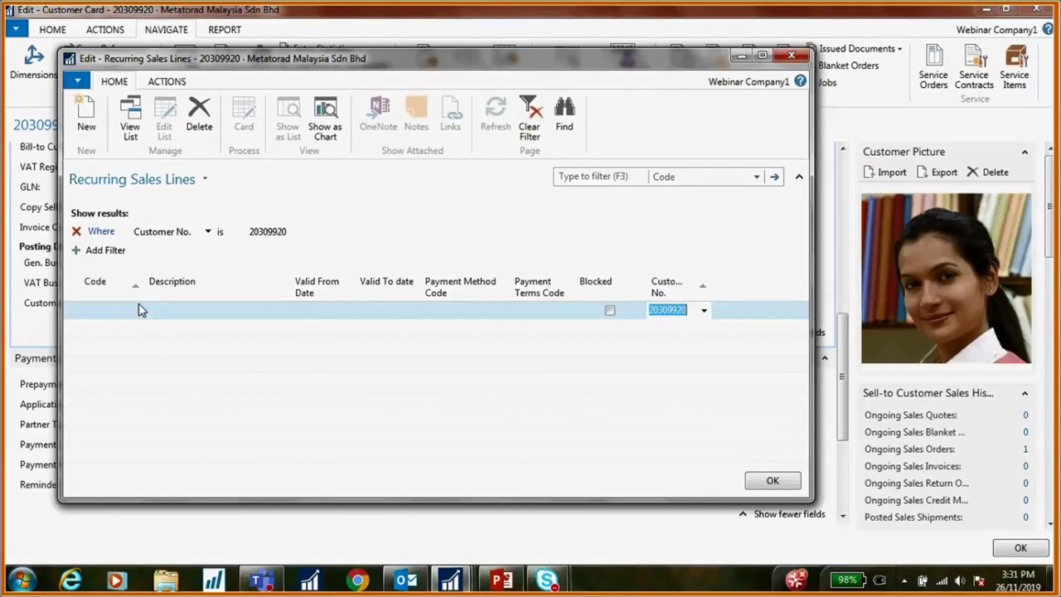
left_click(137, 309)
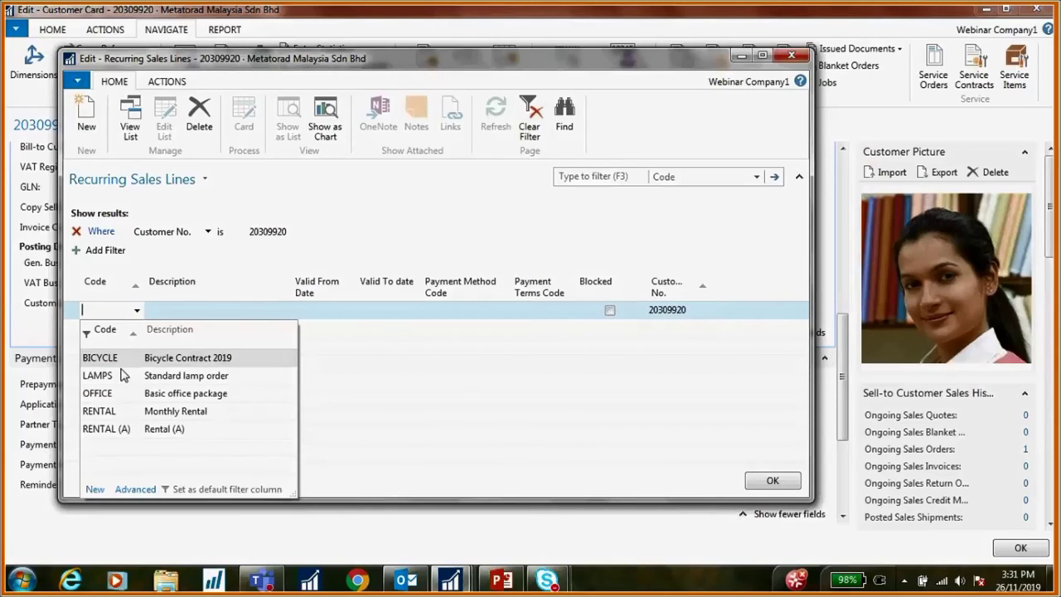
left_click(124, 361)
key("Tab")
key("Tab")
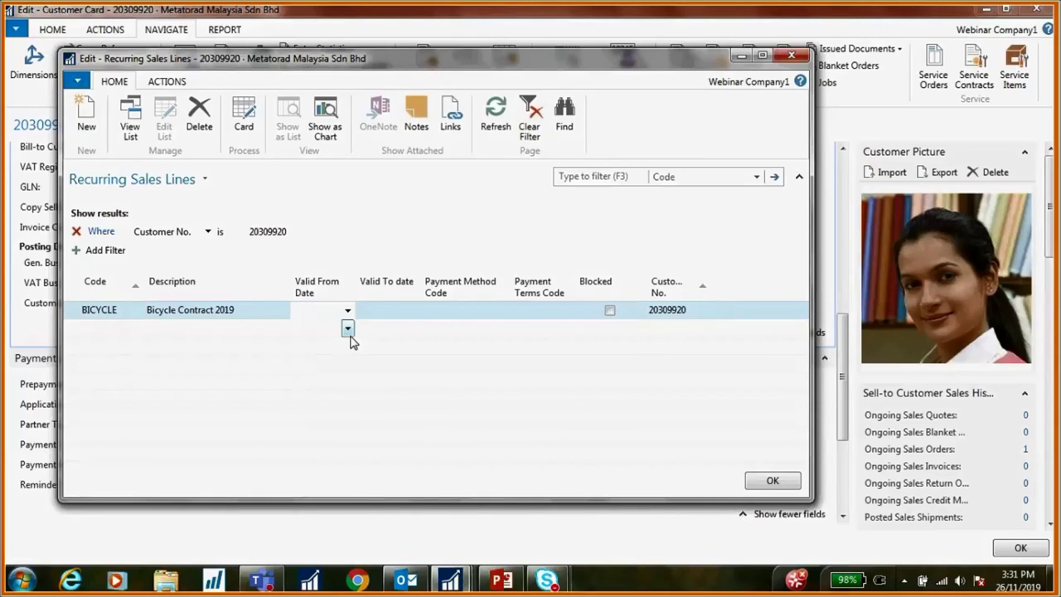
Make the BICYCLE line valid from 1/1/2019 to 31/12/2019, with payment method CASH and payment terms COD.
type("0101")
key("Tab")
type("31")
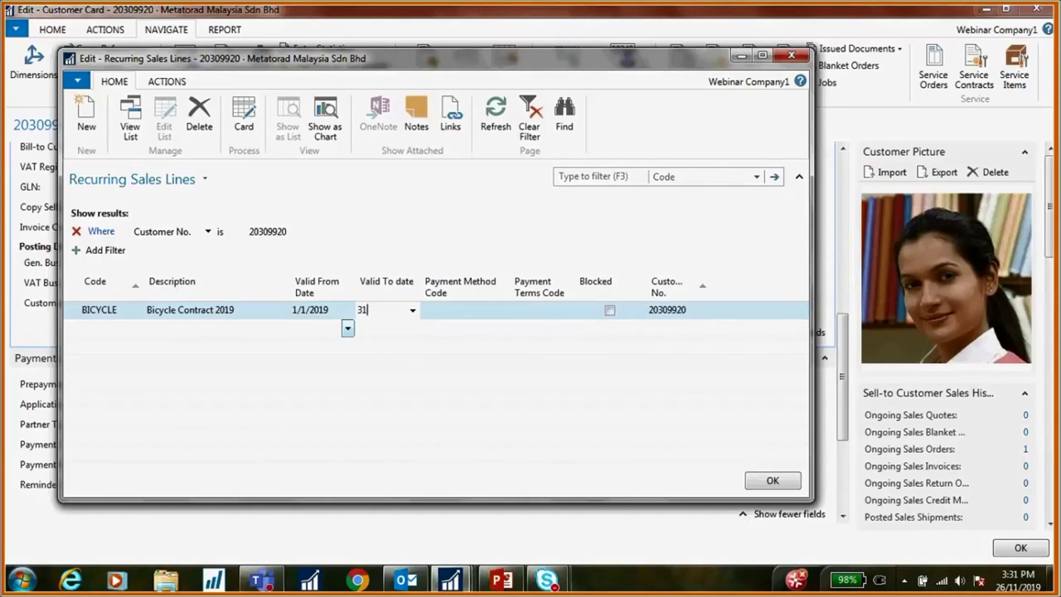
type("/12/2019")
key("Tab")
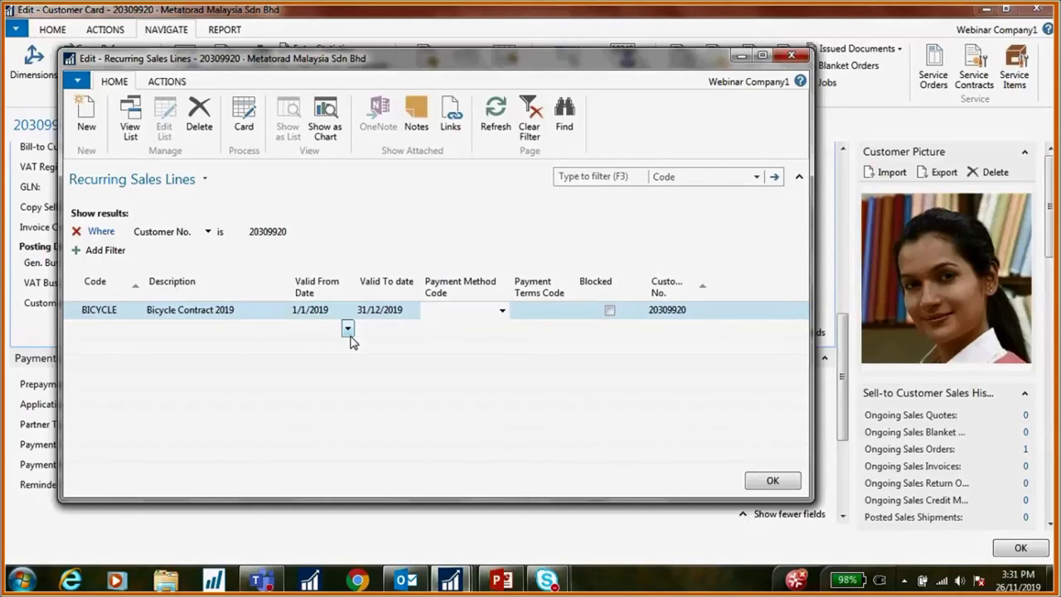
type("cash")
key("Tab")
type("cod")
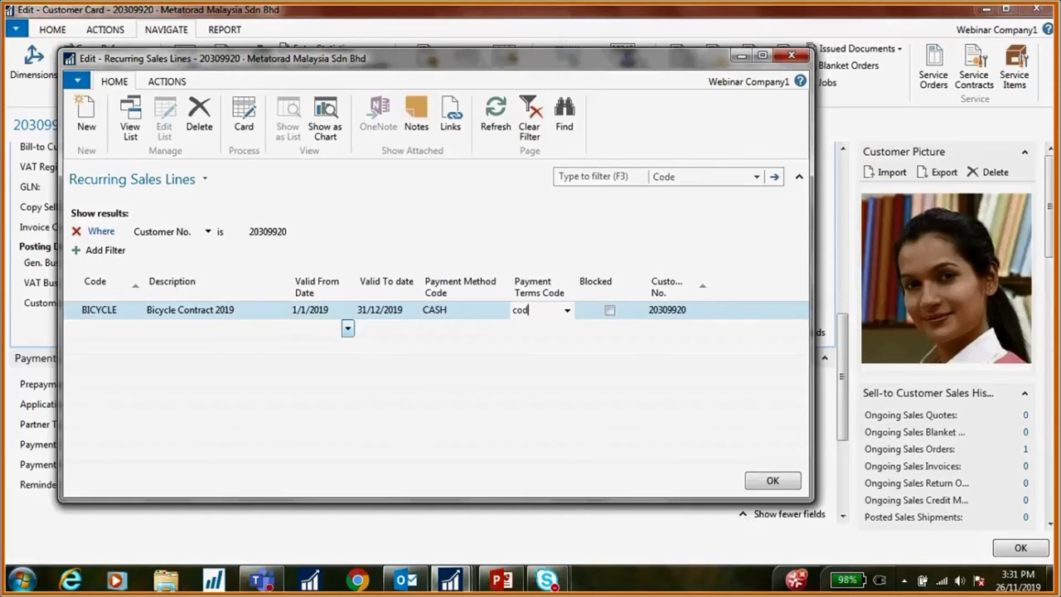
Commit the COD payment terms on the BICYCLE line, then close the recurring sales lines and the customer card.
key("Tab")
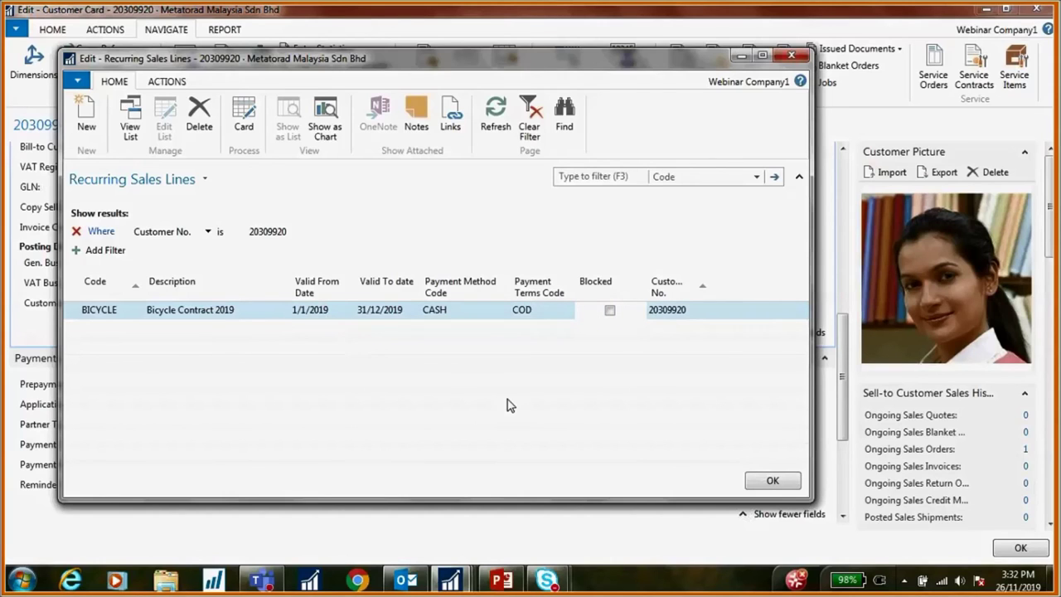
left_click(773, 481)
left_click(1004, 547)
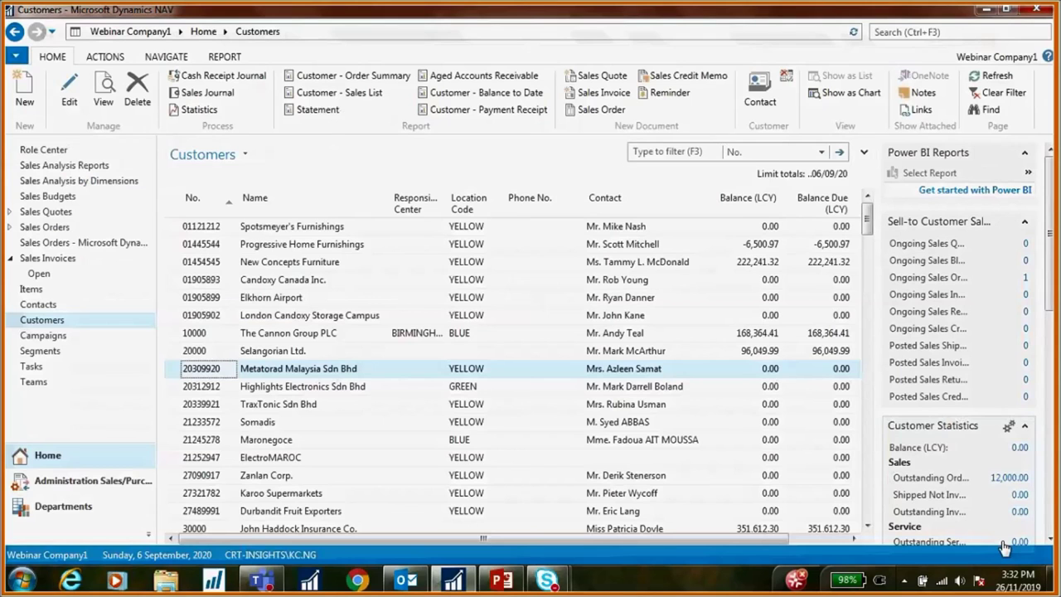
Run Create Recurring Sales Invoices for all customers and codes with order date and posting date 30/9/2019.
left_click(909, 29)
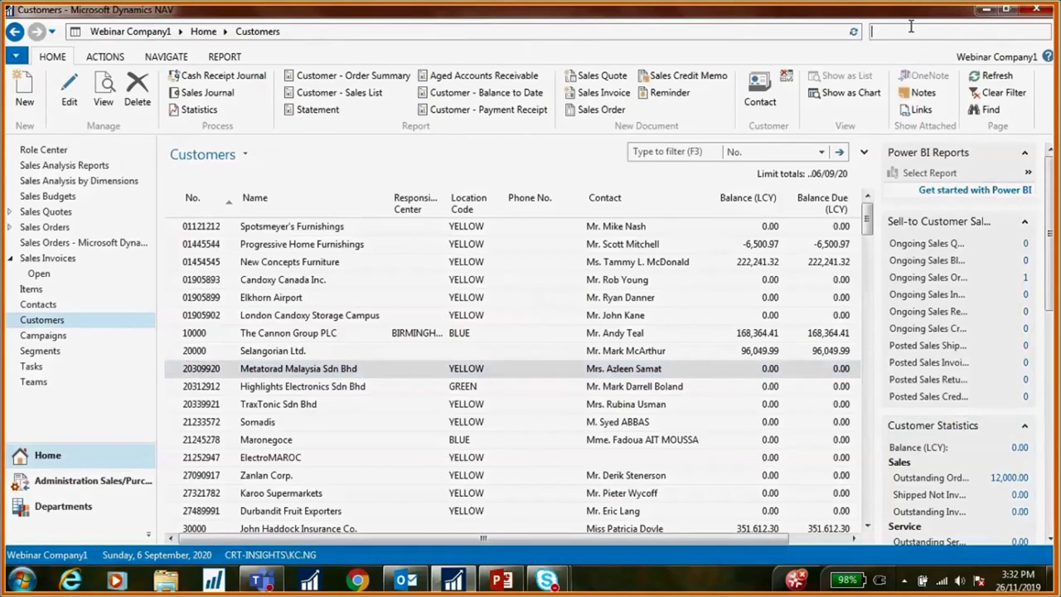
type("creat")
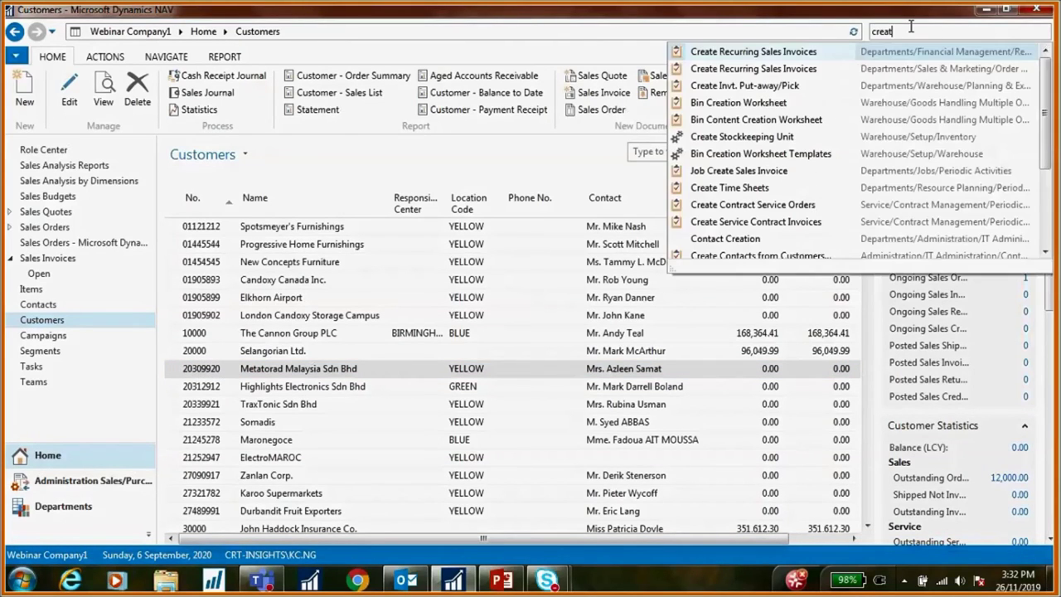
left_click(824, 52)
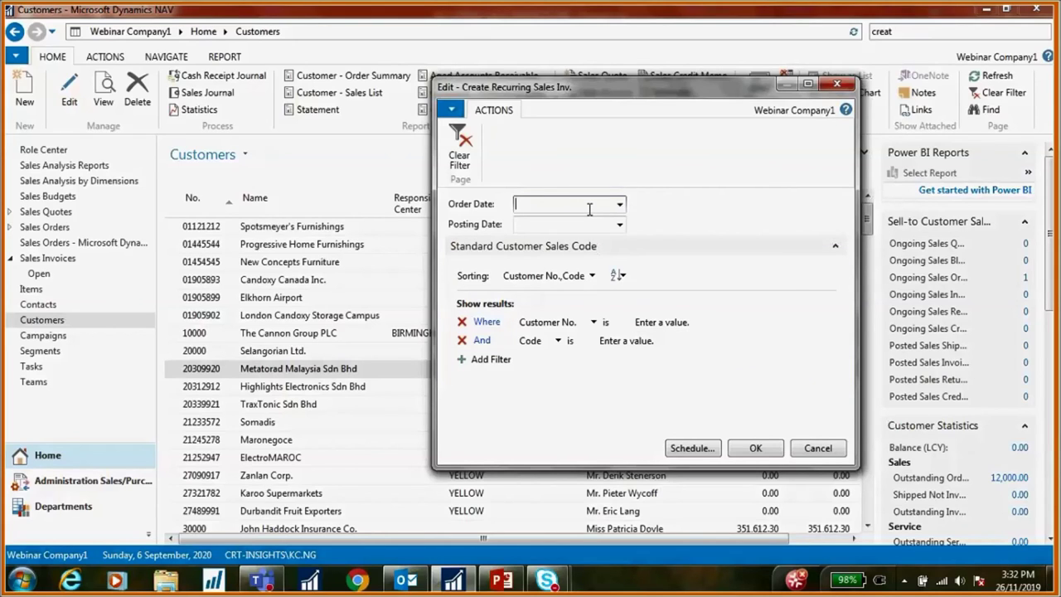
type("30092")
key("Tab")
type("30092019")
key("Tab")
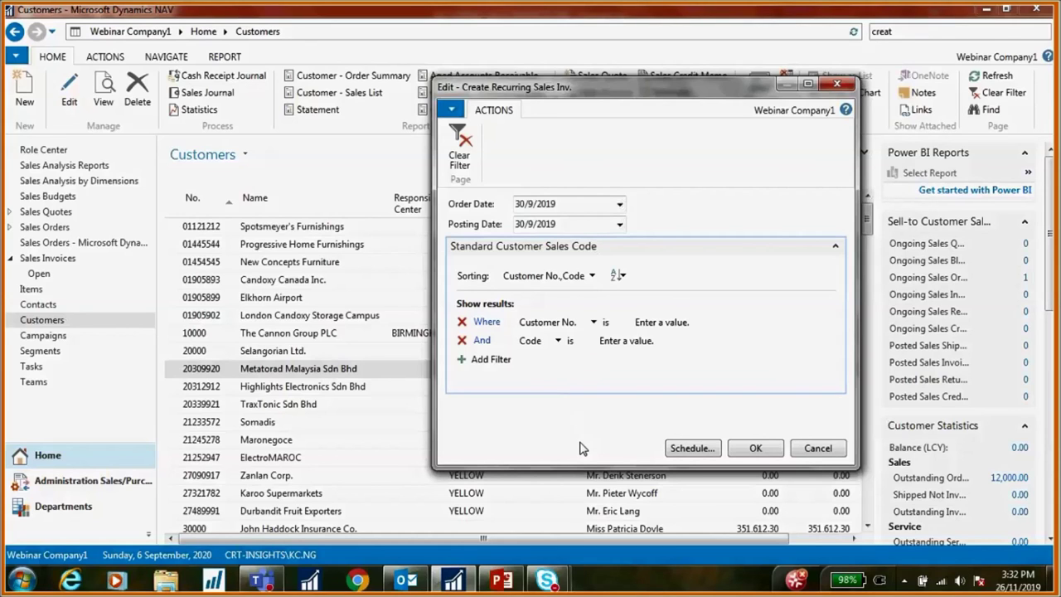
left_click(754, 449)
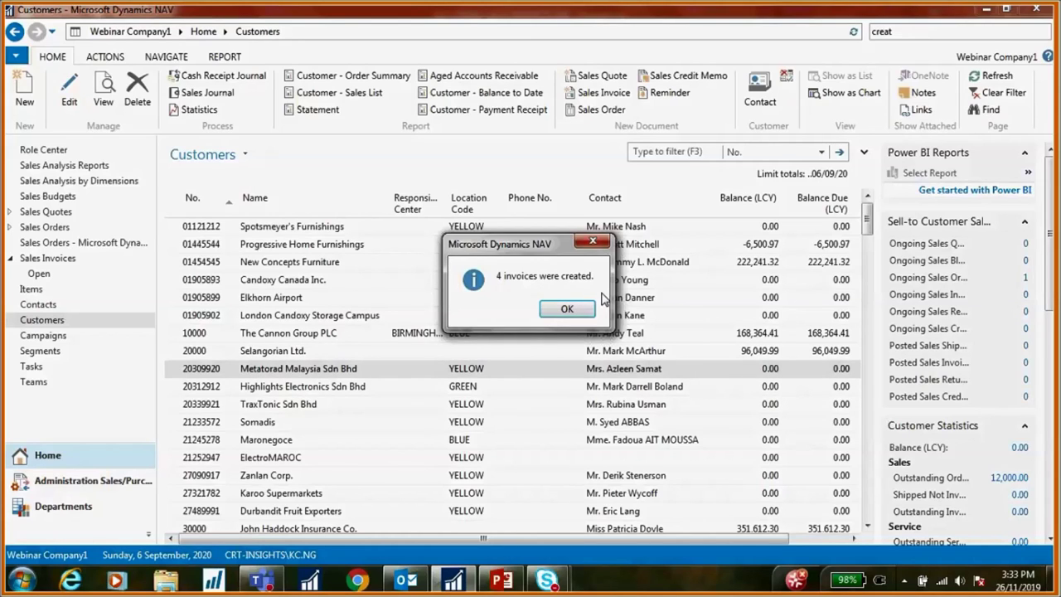
left_click(567, 309)
Search for the Sales Invoices list and open it to review the newly created invoices.
type("sales invoi")
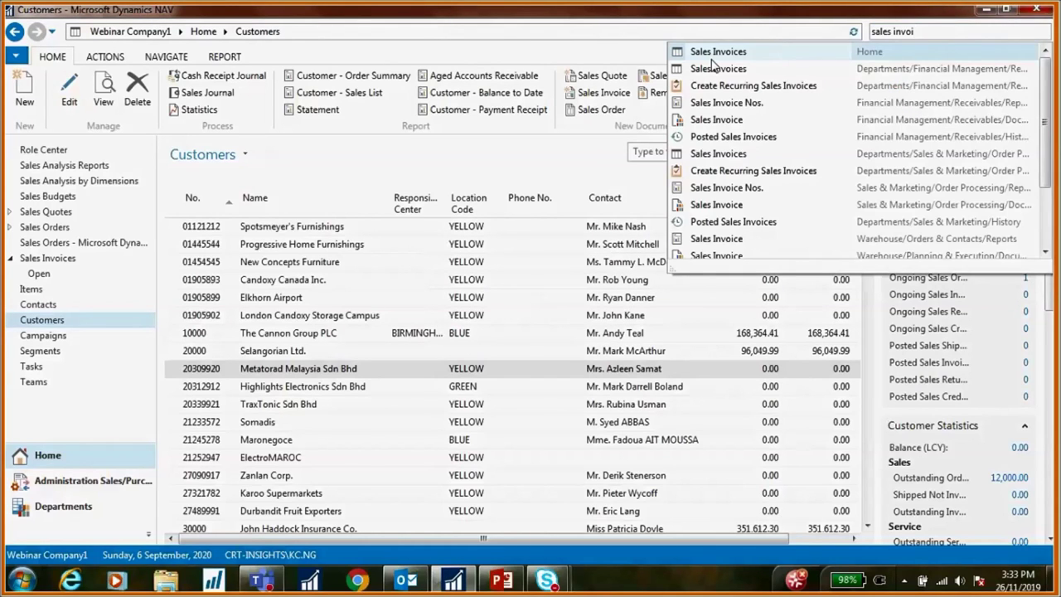
left_click(718, 52)
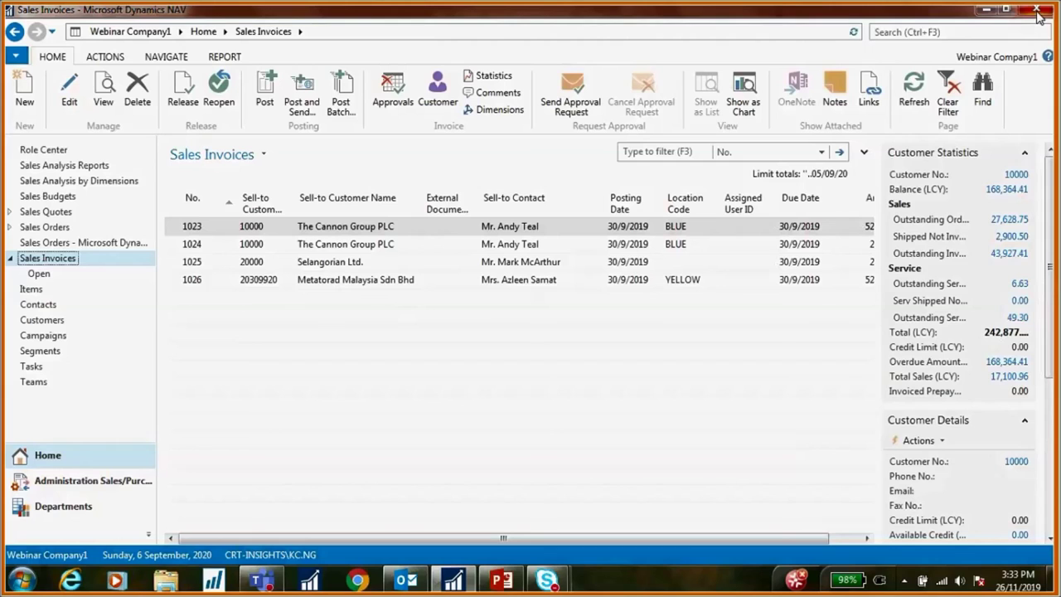
Switch to the RECURRING SALES INVOICES (V4) presentation in PowerPoint, start the slide show from the Scenario 3 slide and advance to Lesson Learned.
left_click(503, 580)
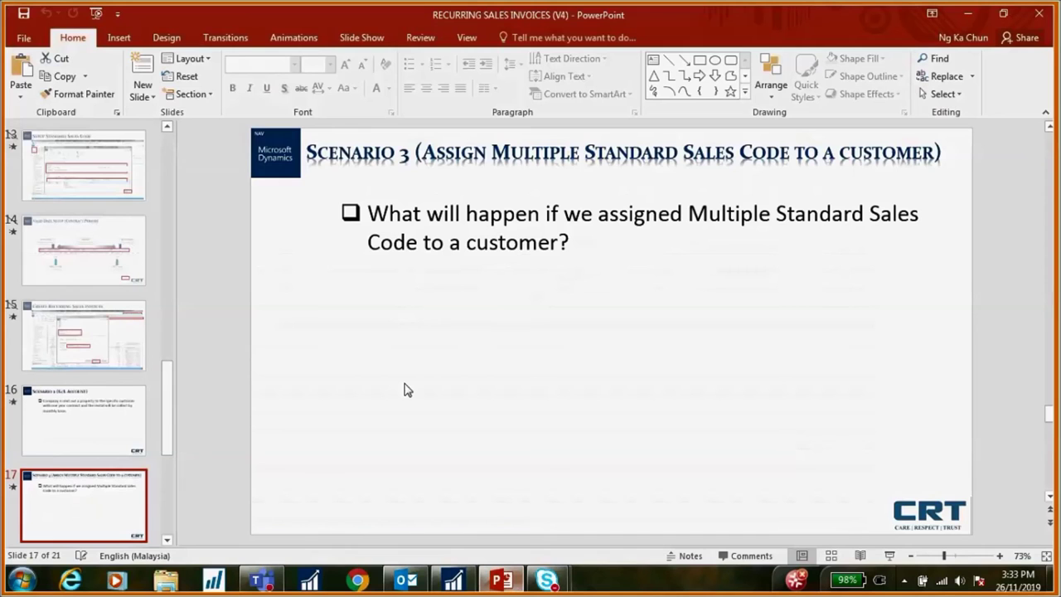
scroll(406, 389, "down", 2)
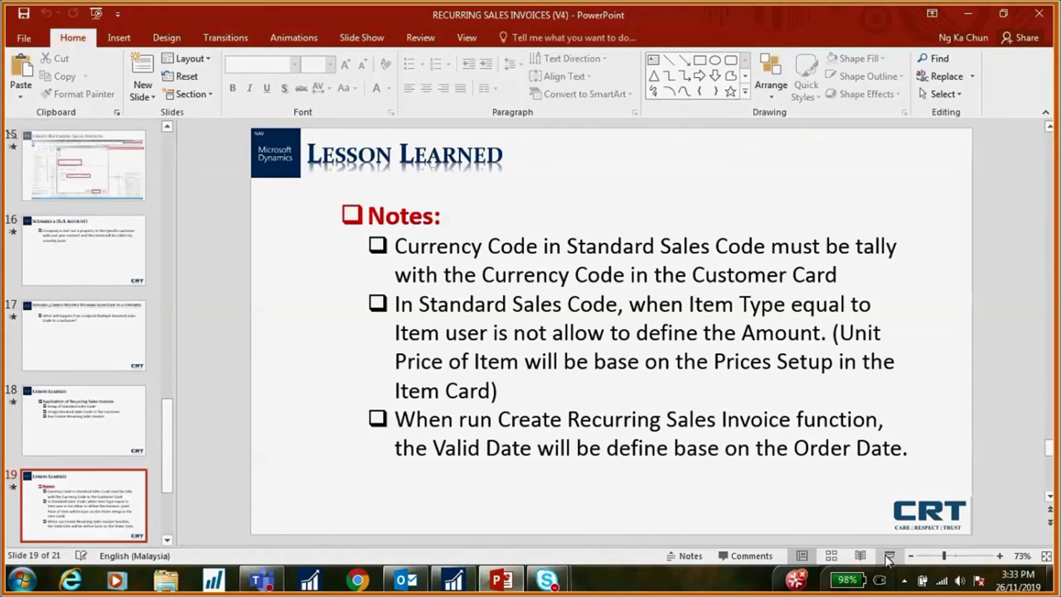
scroll(230, 349, "up", 1)
scroll(228, 348, "up", 1)
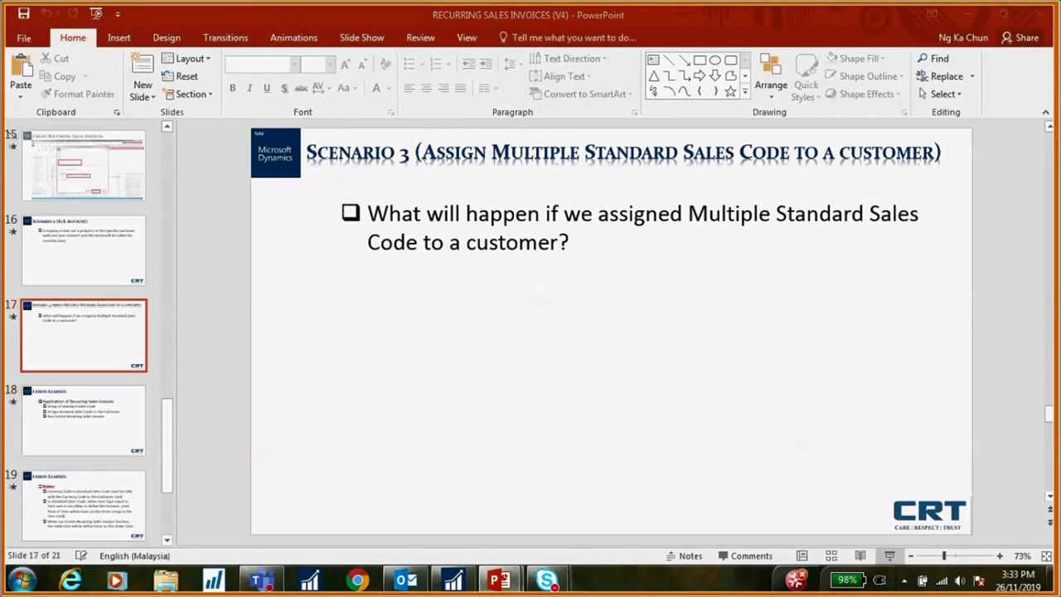
key("shift+F5")
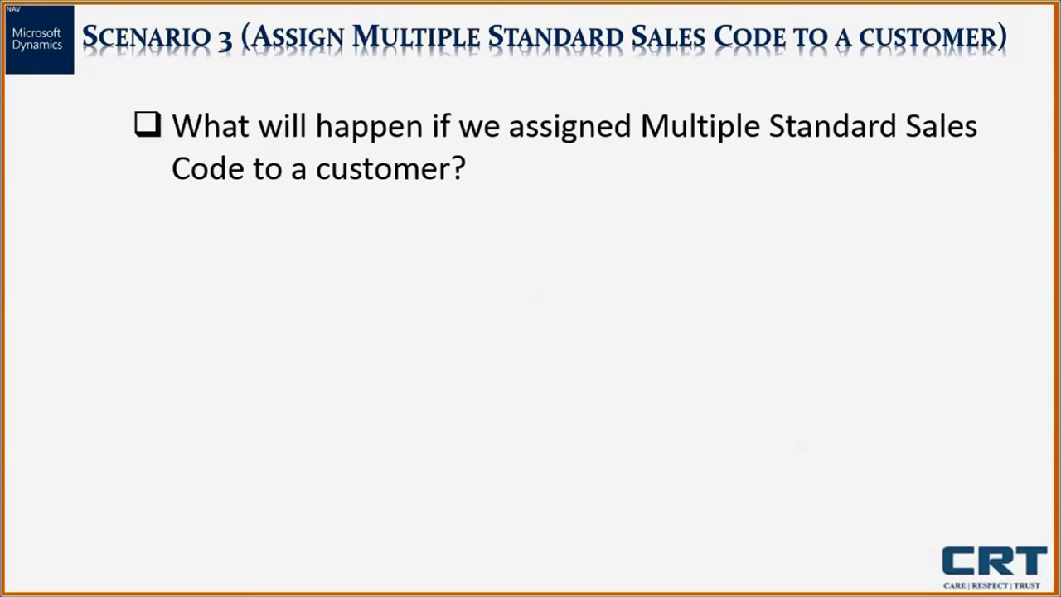
key("Right")
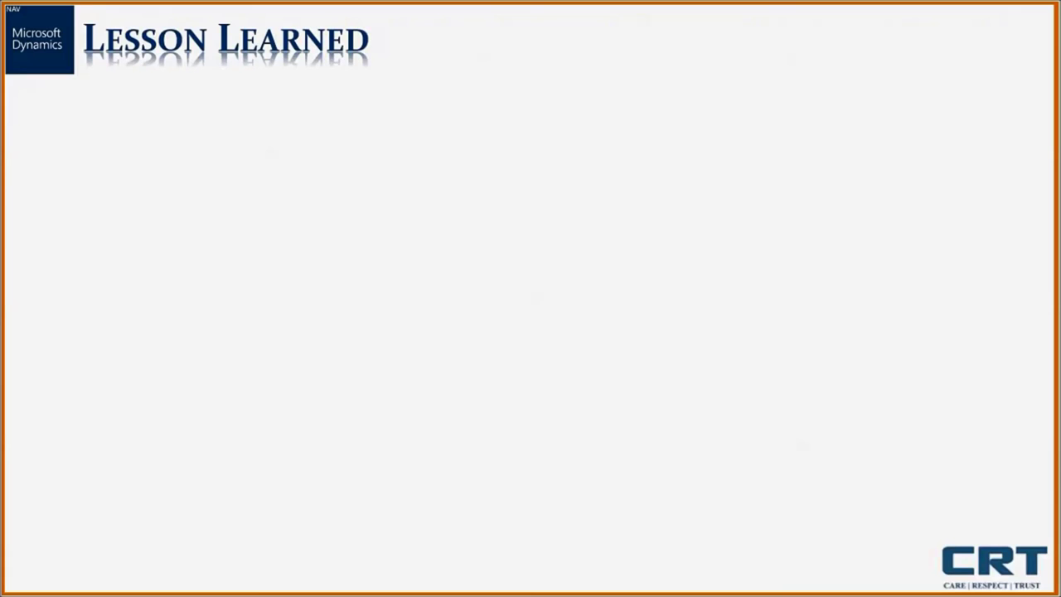